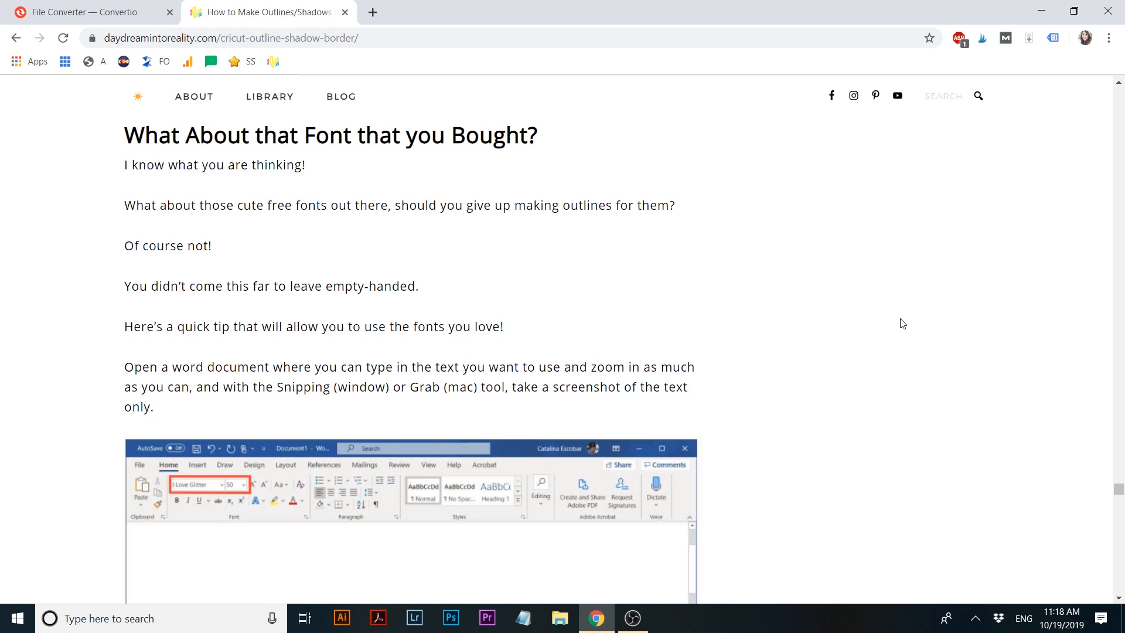
- Review the outline examples and the font tip about taking a screenshot of text in the Cricut outline article
scroll(948, 160, "up", 15)
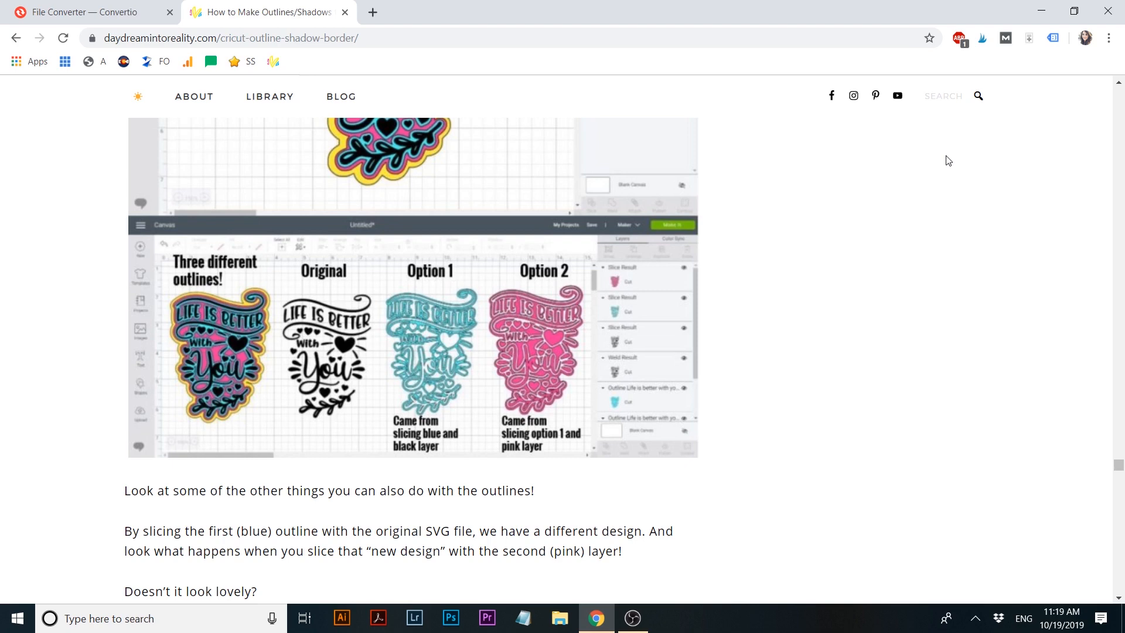
scroll(947, 160, "up", 4)
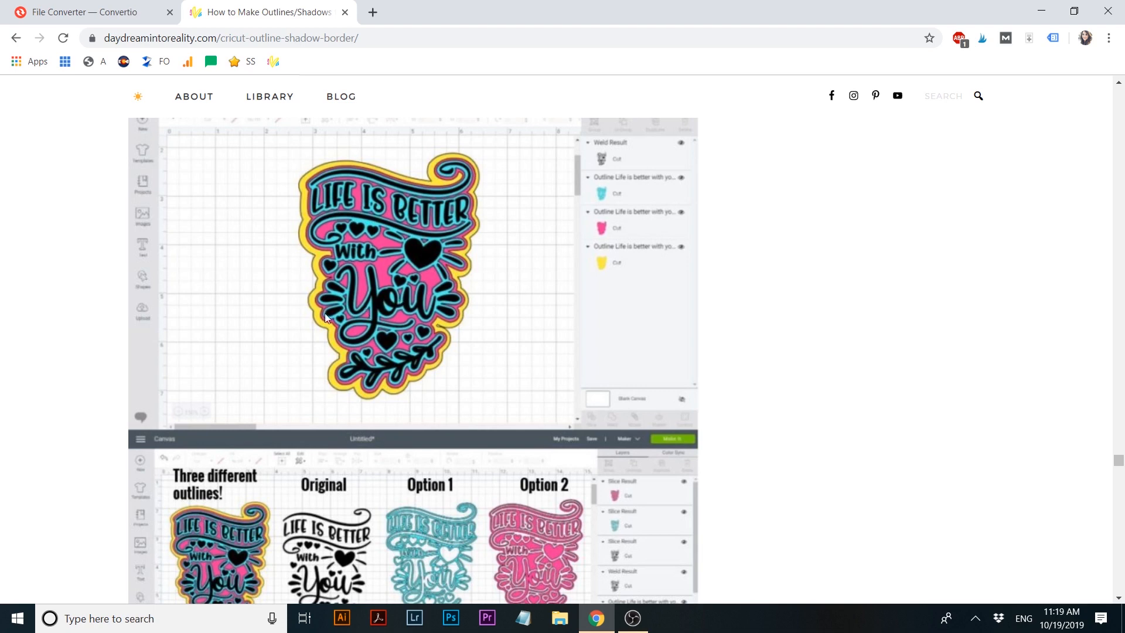
scroll(51, 448, "down", 3)
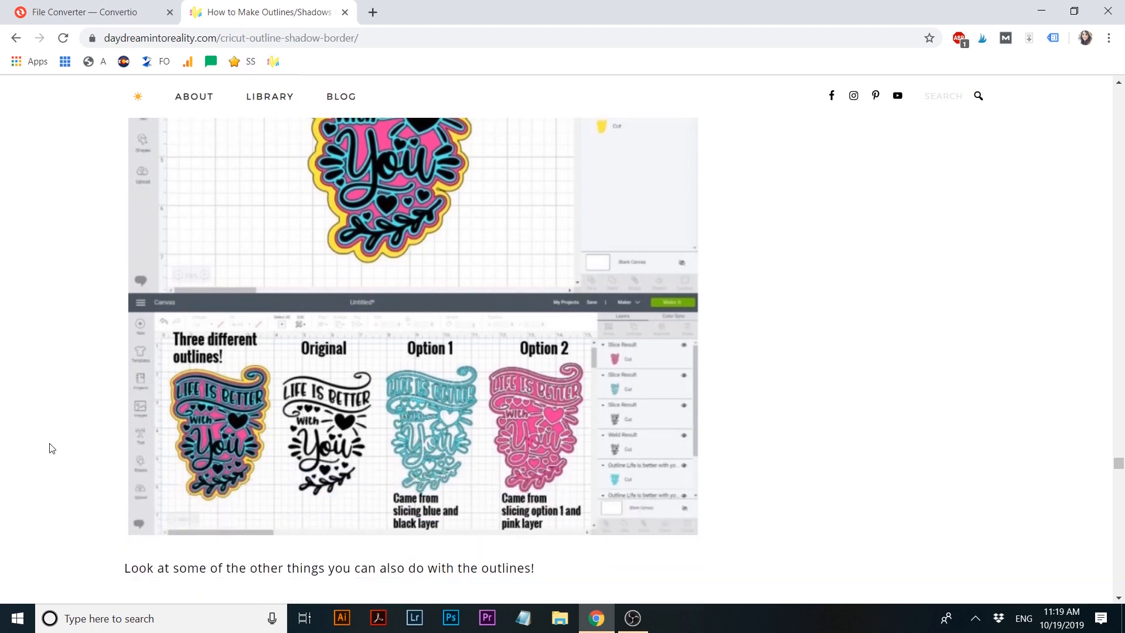
scroll(51, 448, "down", 10)
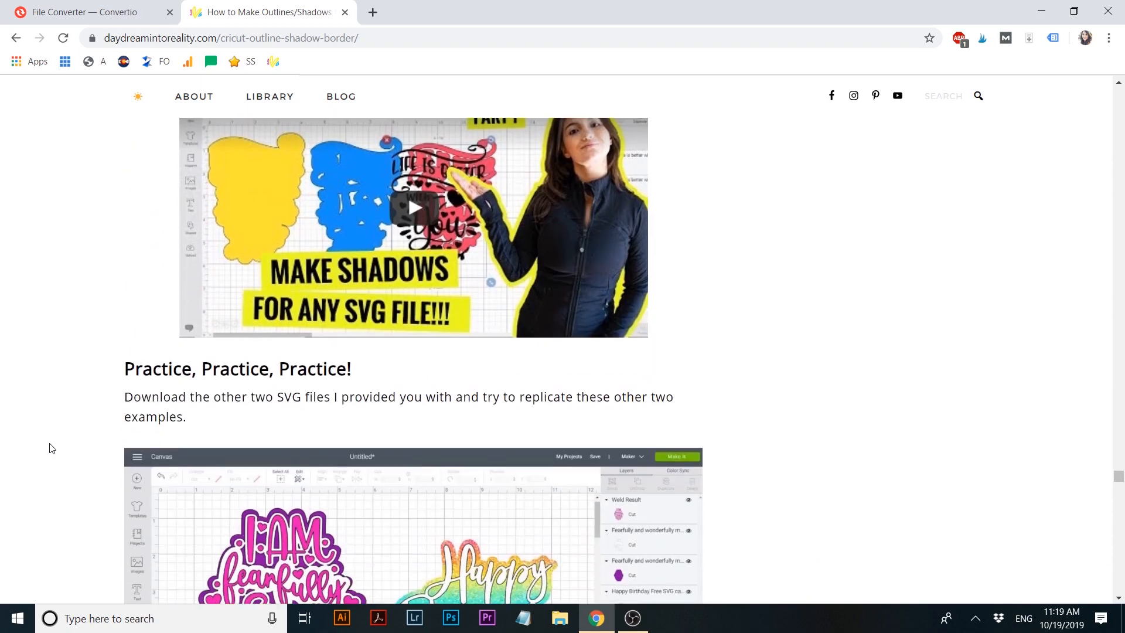
scroll(51, 448, "down", 10)
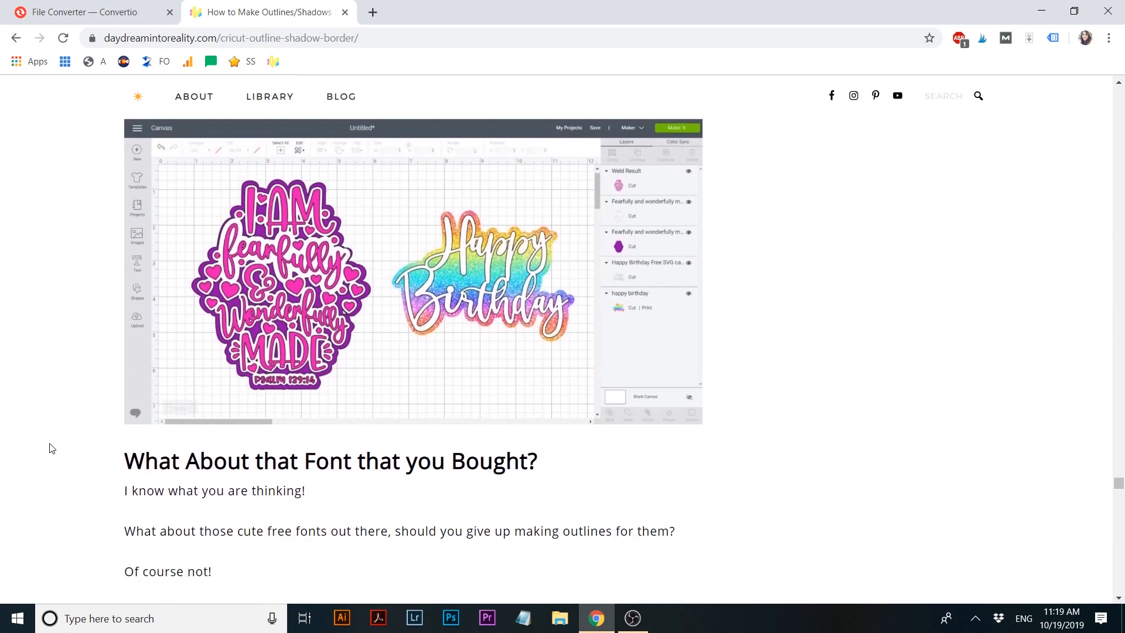
scroll(51, 448, "down", 4)
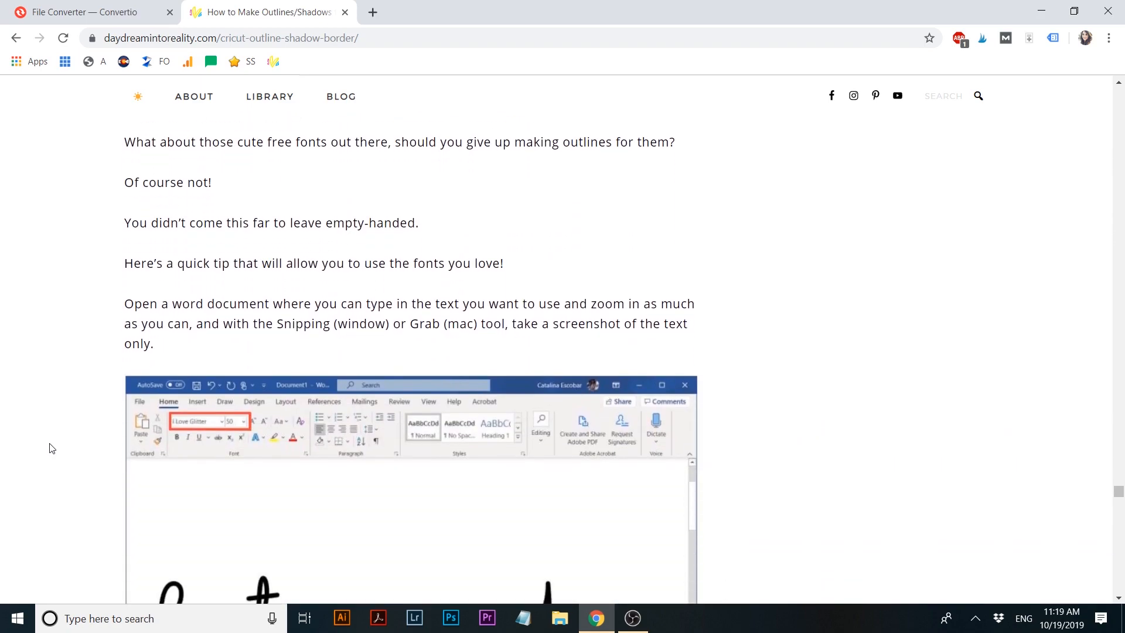
scroll(51, 448, "down", 5)
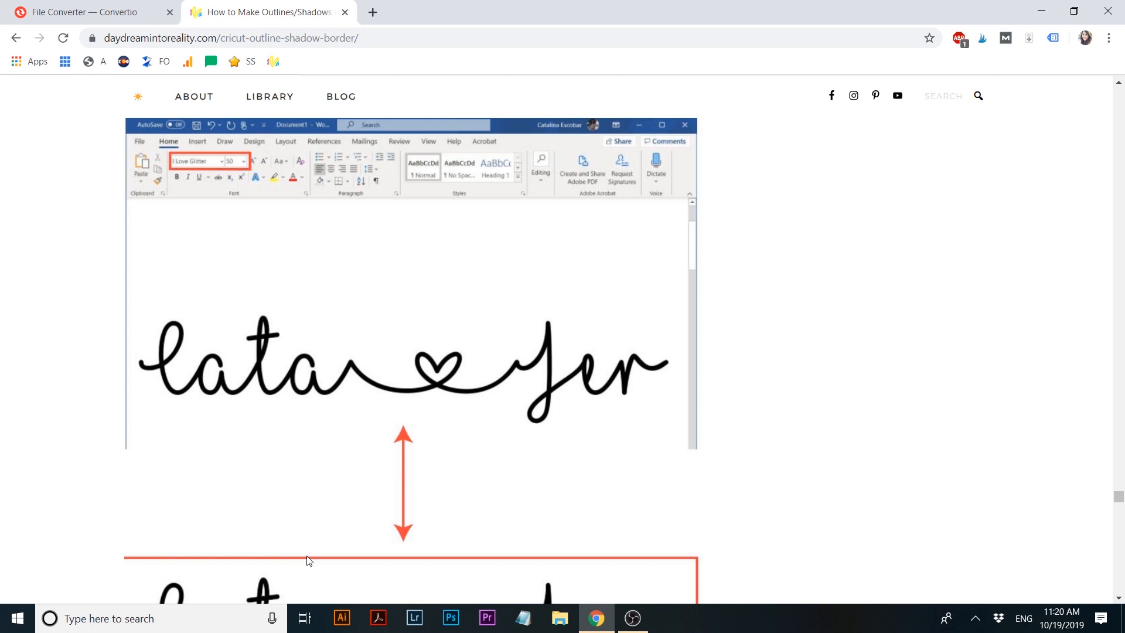
- Open Word and create a blank document
left_click(162, 620)
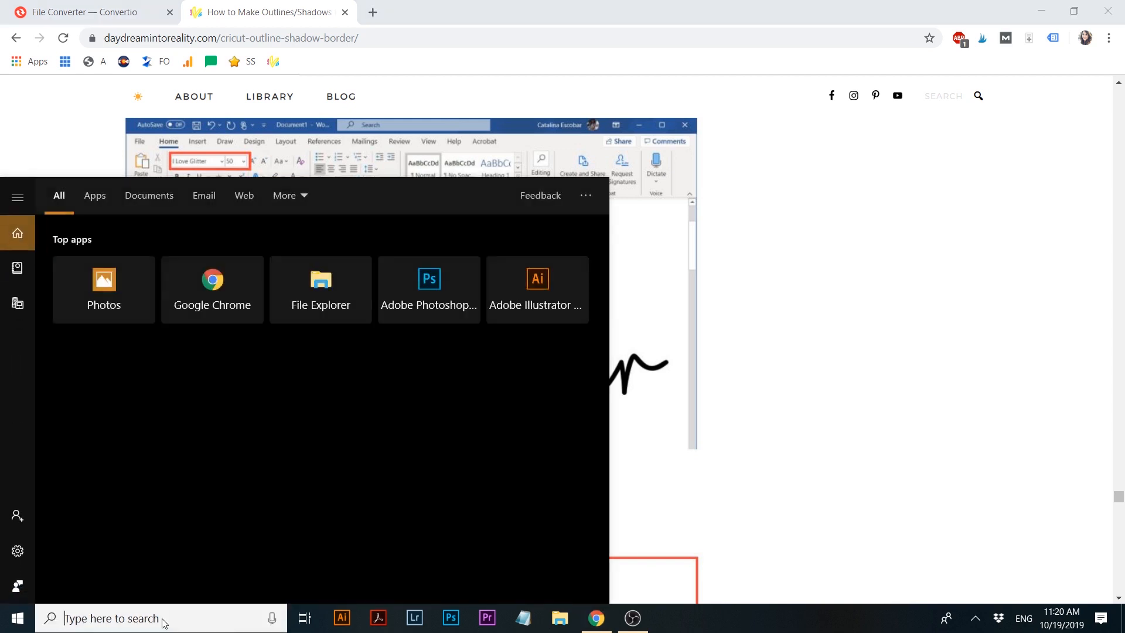
type("word")
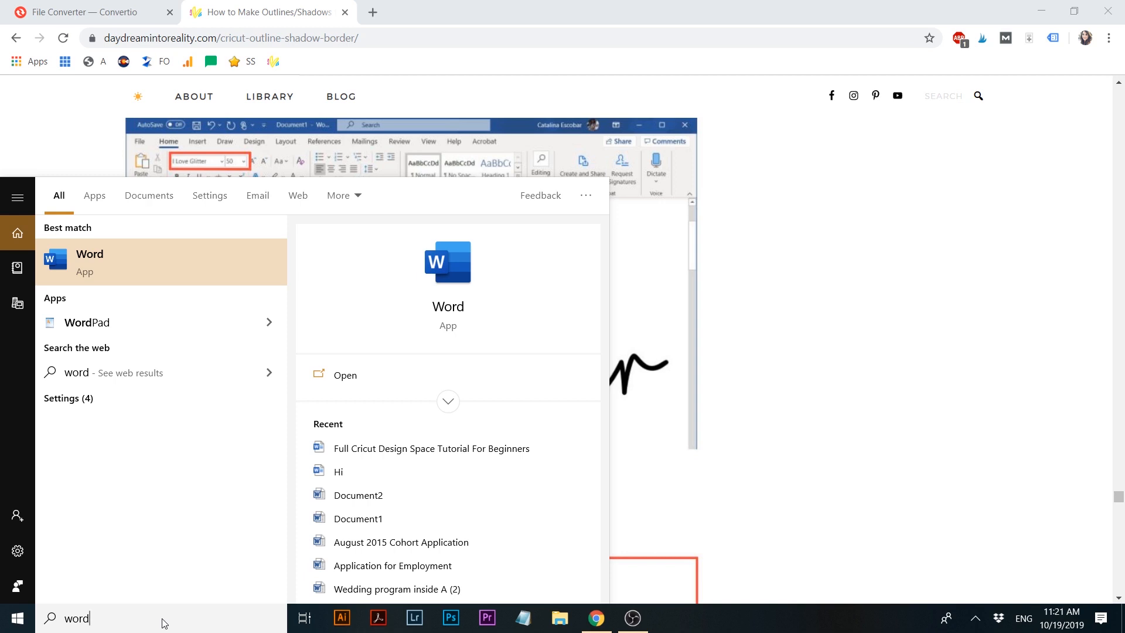
left_click(97, 260)
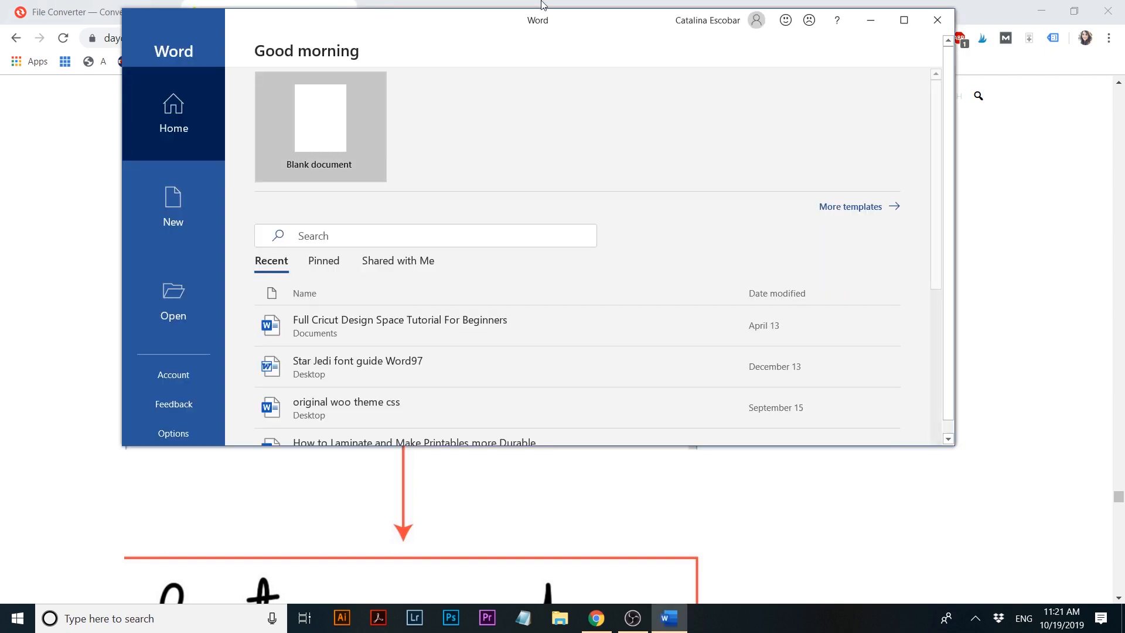
left_click(904, 20)
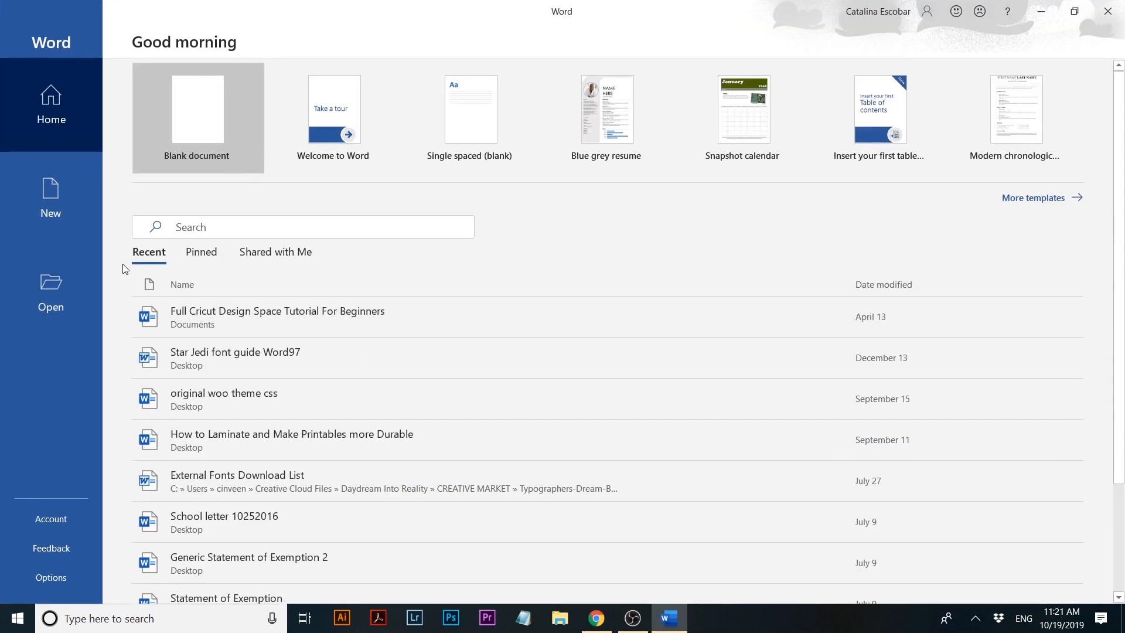
left_click(200, 120)
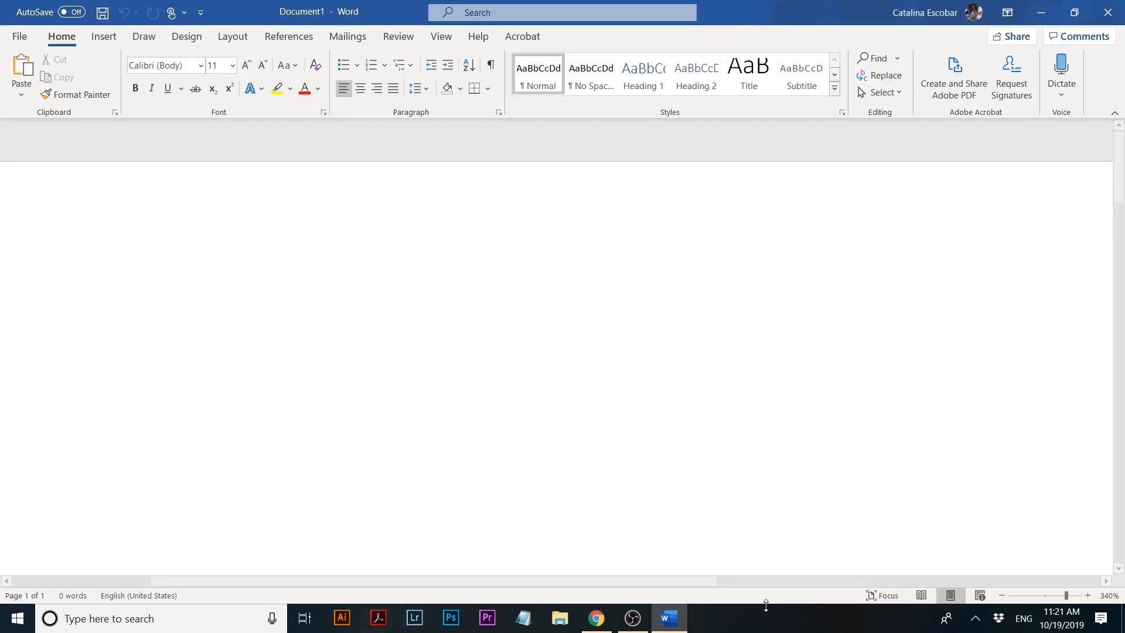
- Set the font to I Love Glitter and start the text with "la"
mouse_move(1065, 596)
left_mouse_down()
mouse_move(1039, 592)
mouse_move(1049, 590)
left_mouse_up()
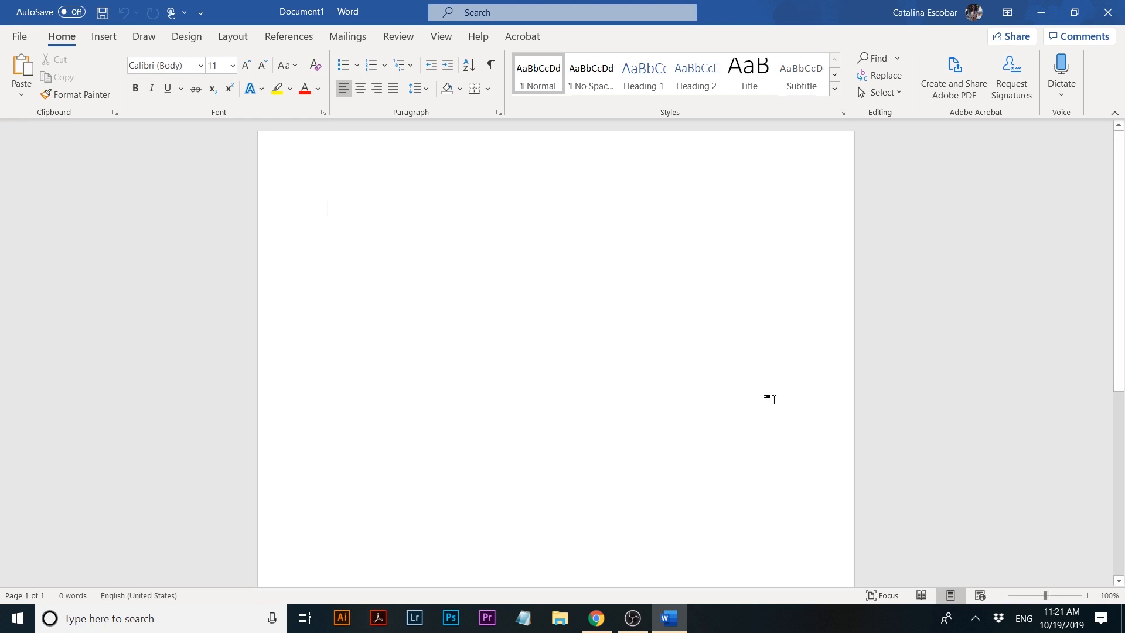
left_click(175, 68)
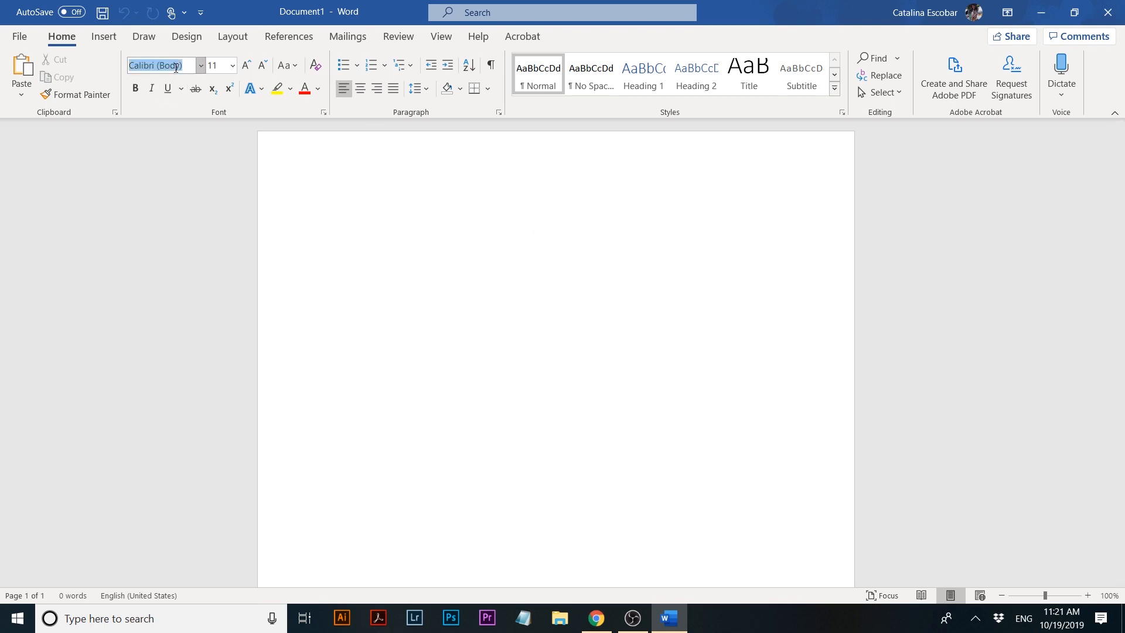
type("I Love Glitter")
key("Return")
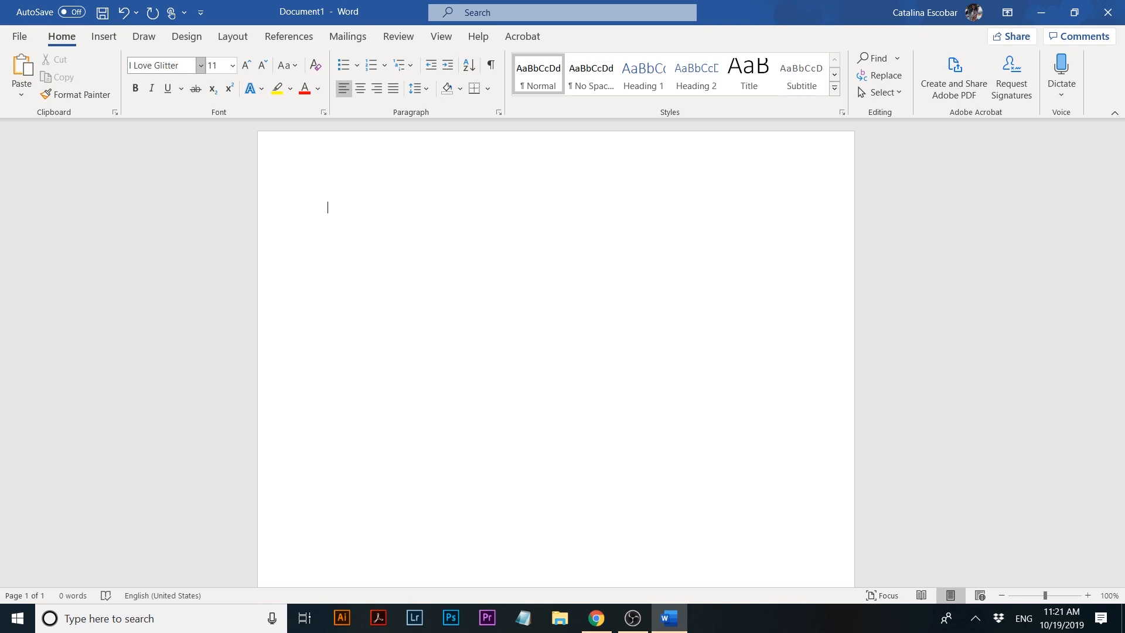
type("i")
key("BackSpace")
type("la")
- Set the font size of the "la" text to 100
double_click(332, 208)
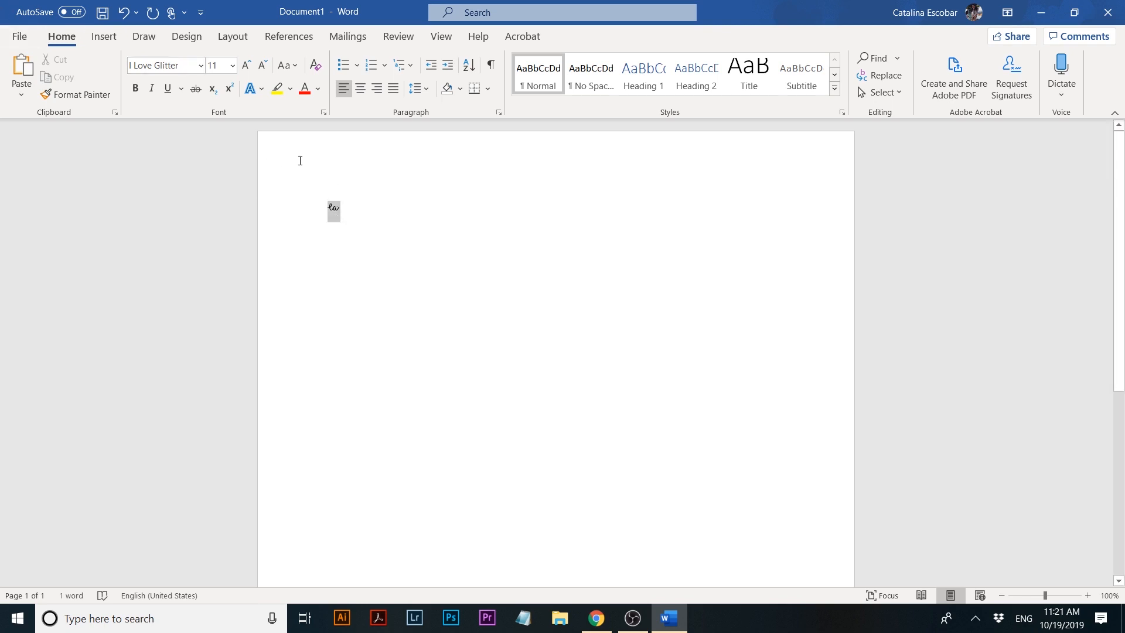
left_click(232, 65)
left_click(229, 259)
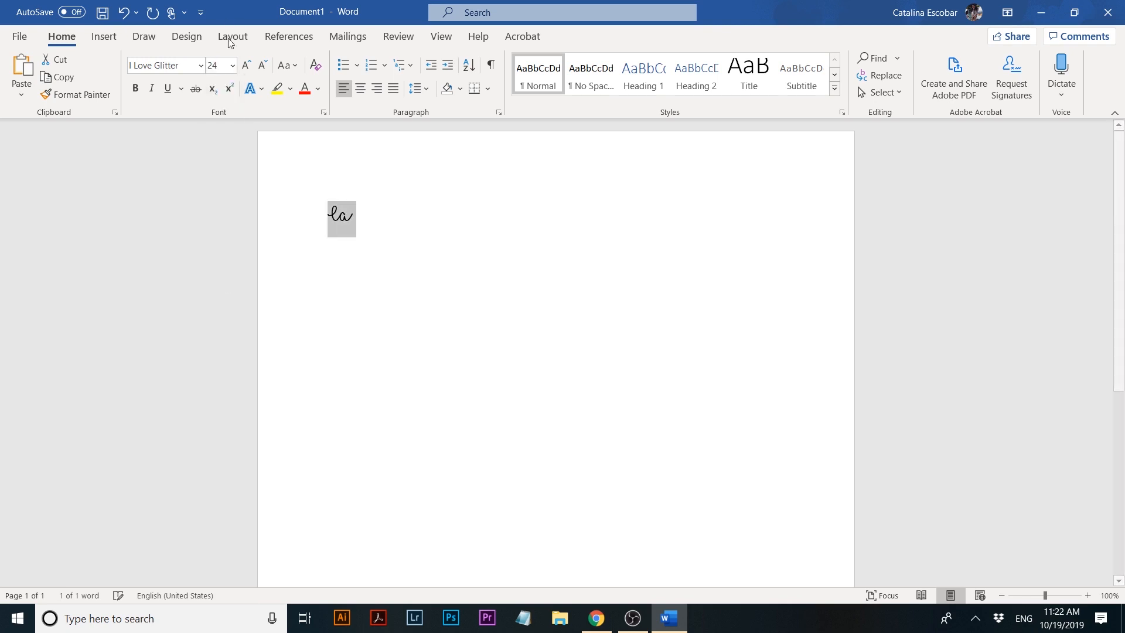
left_click(221, 66)
left_click_drag(221, 66, 186, 61)
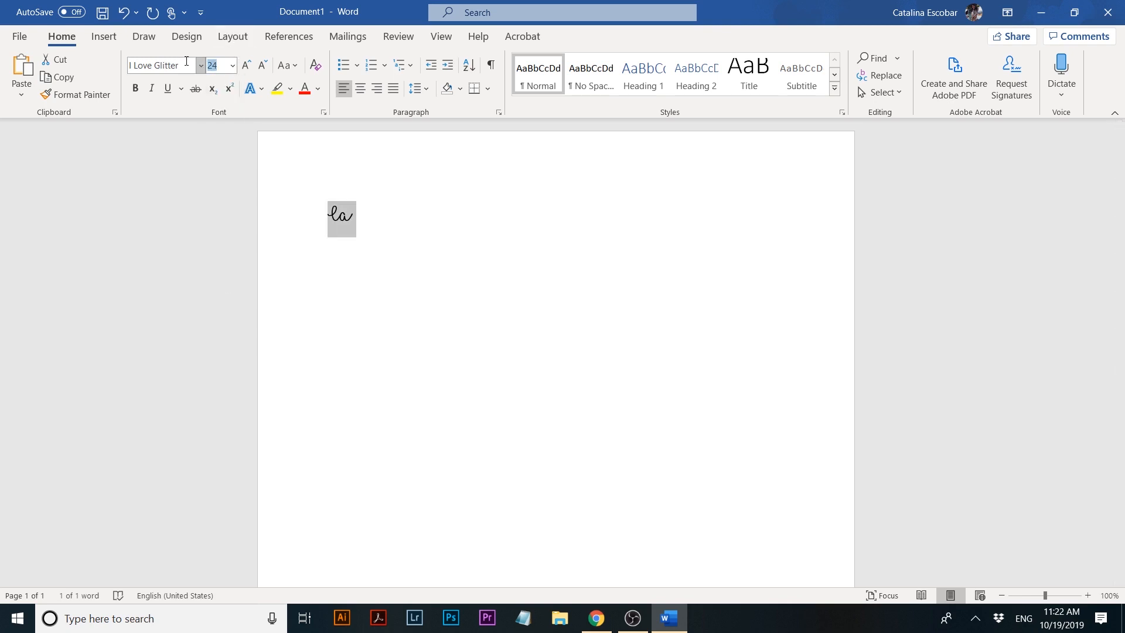
type("100")
key("Return")
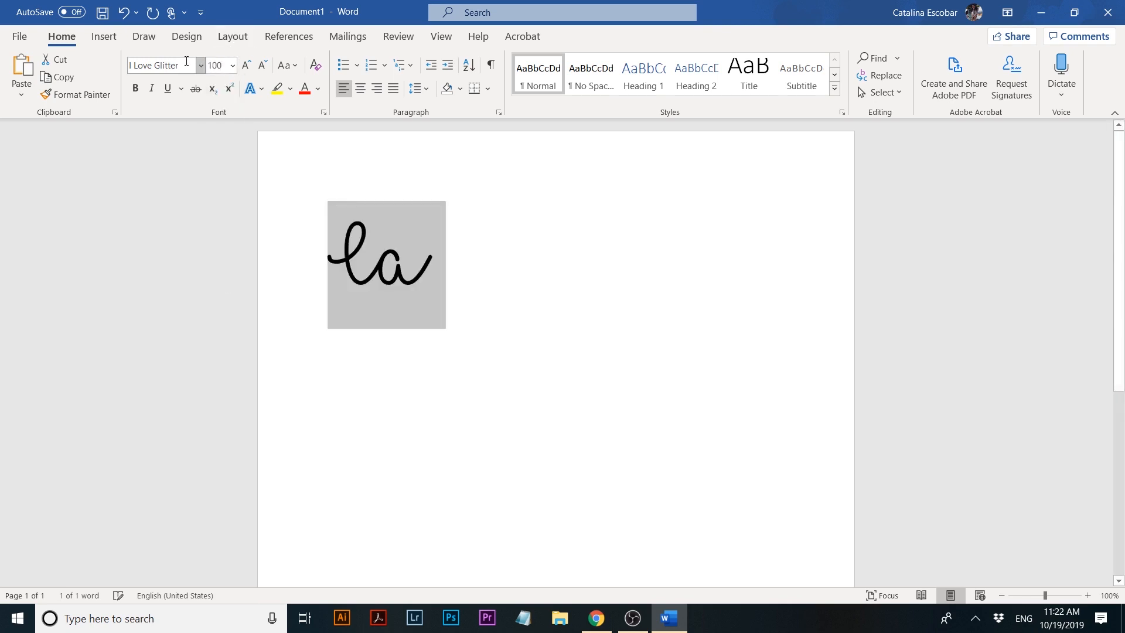
- Change the page orientation to landscape
left_click(394, 261)
left_click(407, 263)
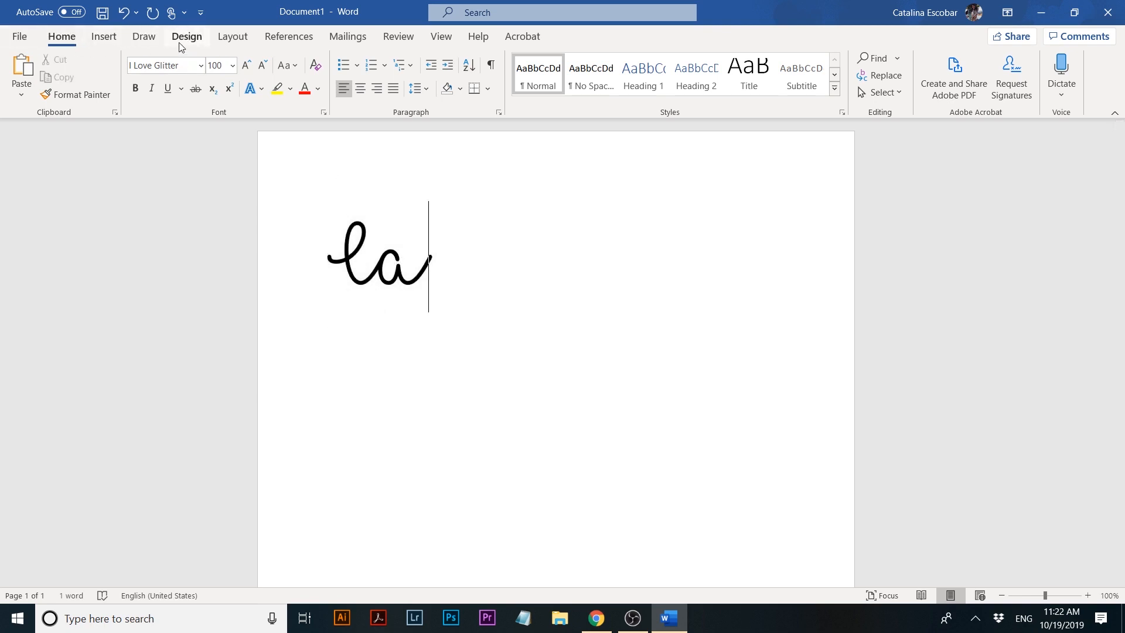
left_click(233, 37)
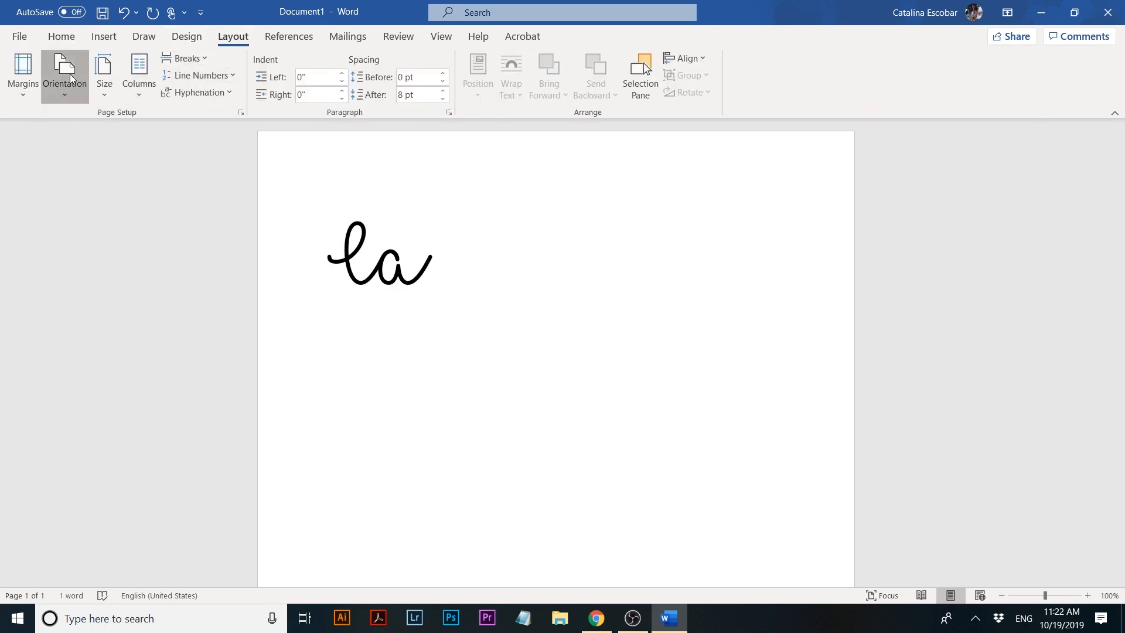
left_click(69, 74)
left_click(82, 169)
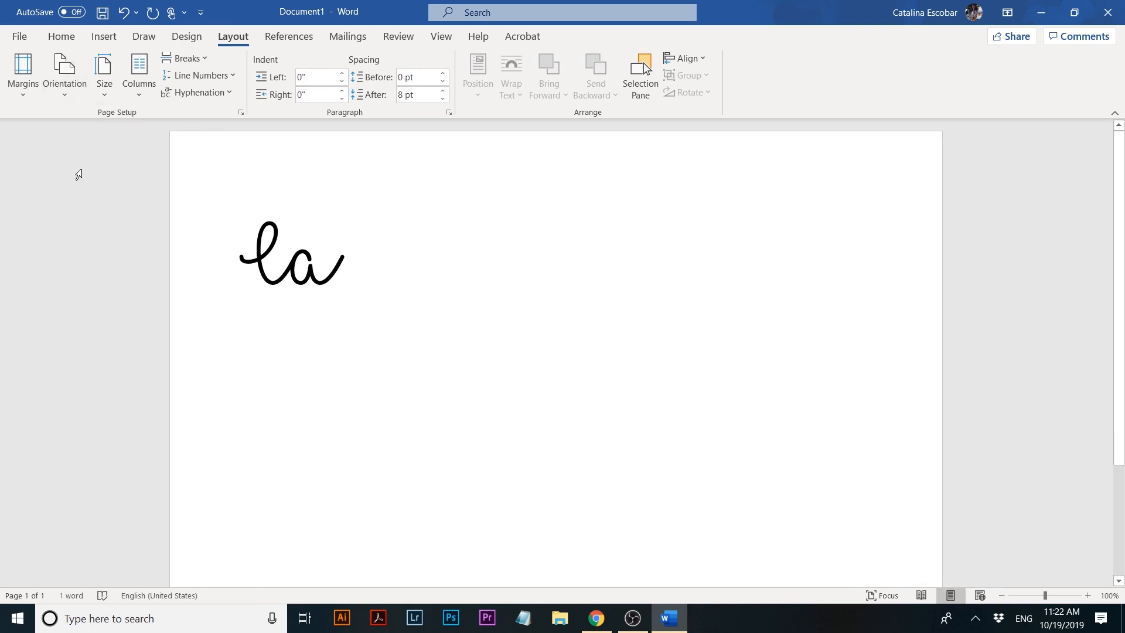
- Complete the lettering as two short first names joined by an underscore, which forms the heart in this font
type("ta")
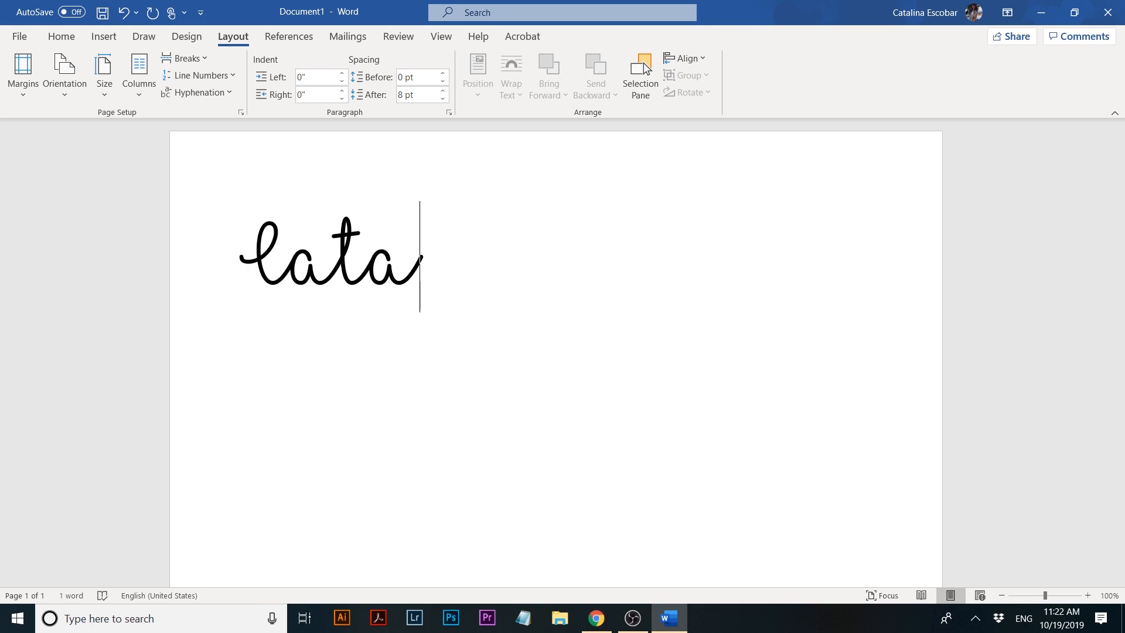
type("_")
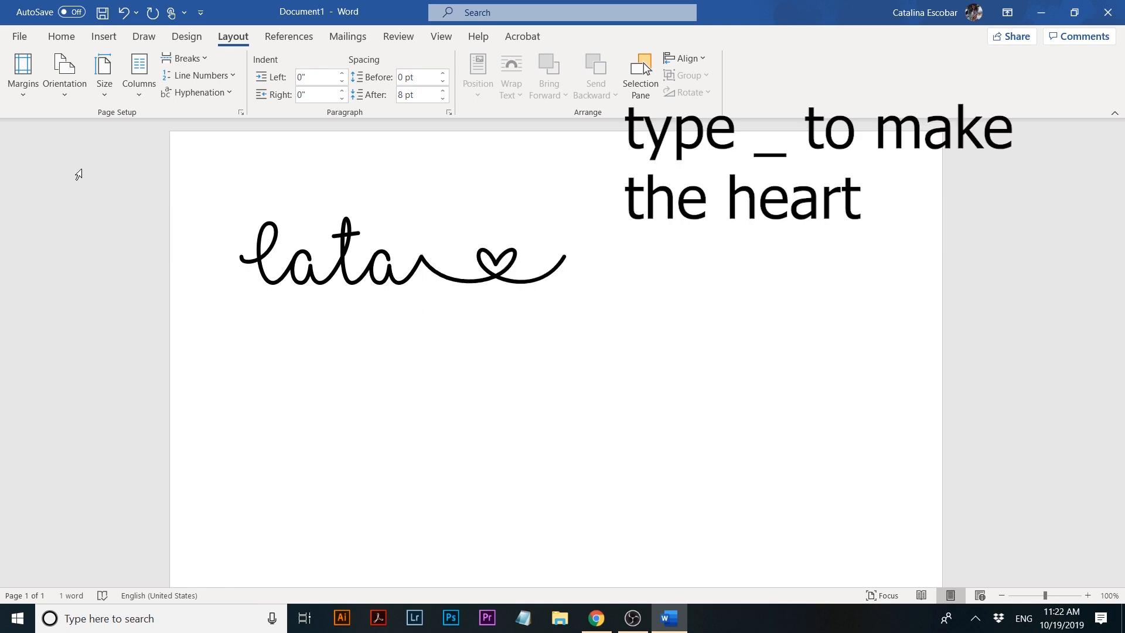
key("BackSpace")
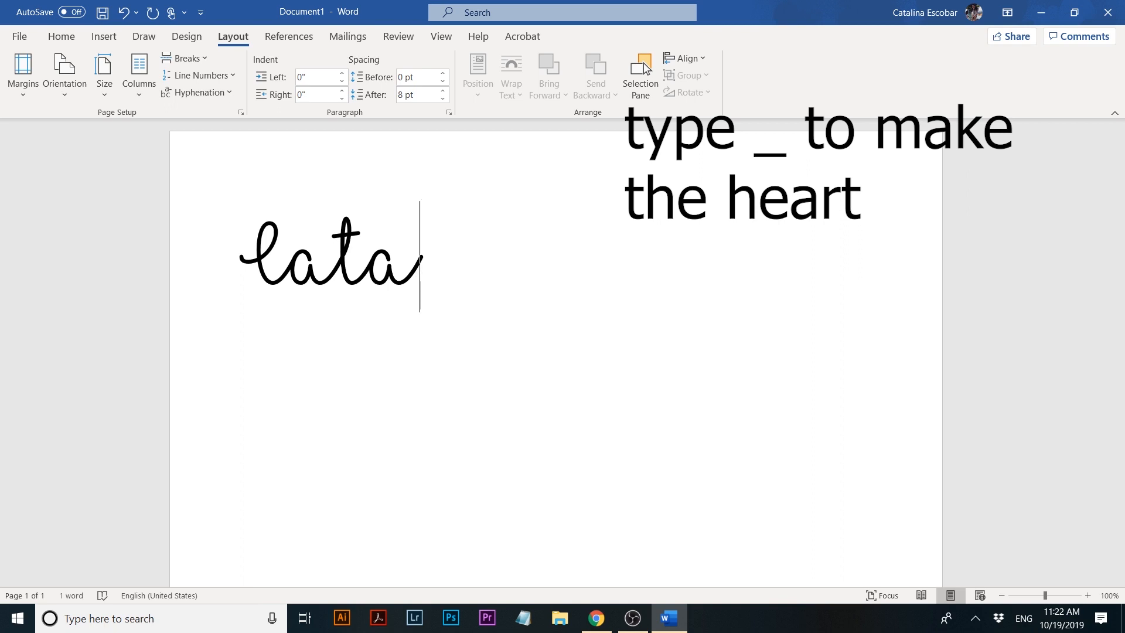
type("_")
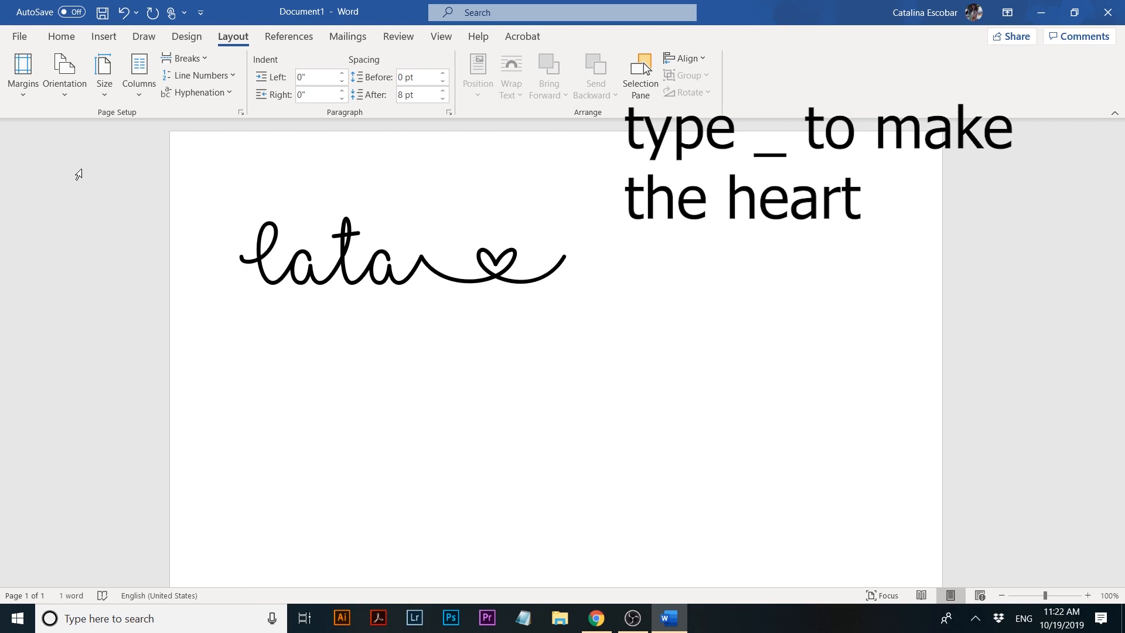
type("Jere")
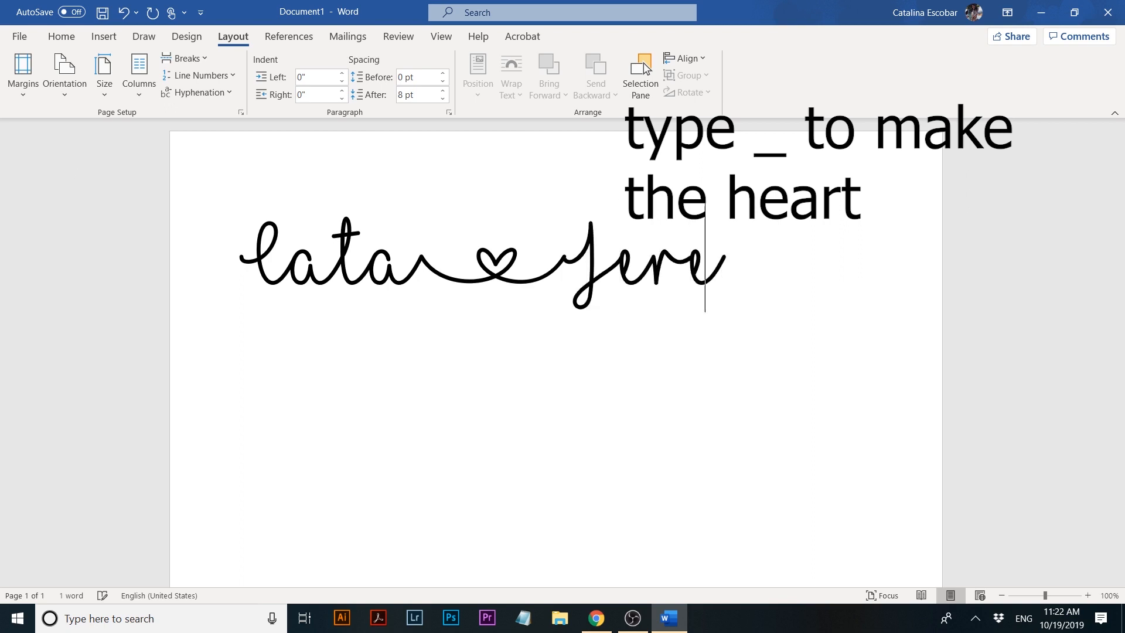
key("BackSpace")
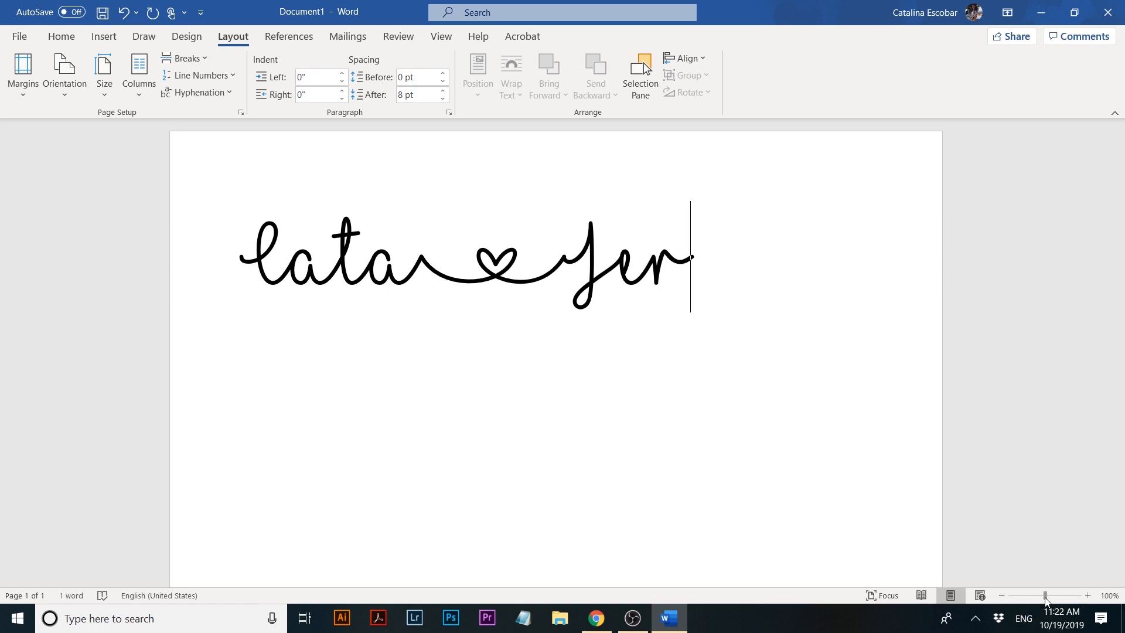
- Open Snipping Tool and capture the whole lettering at 196% zoom with white space around it
left_click_drag(1045, 596, 1052, 596)
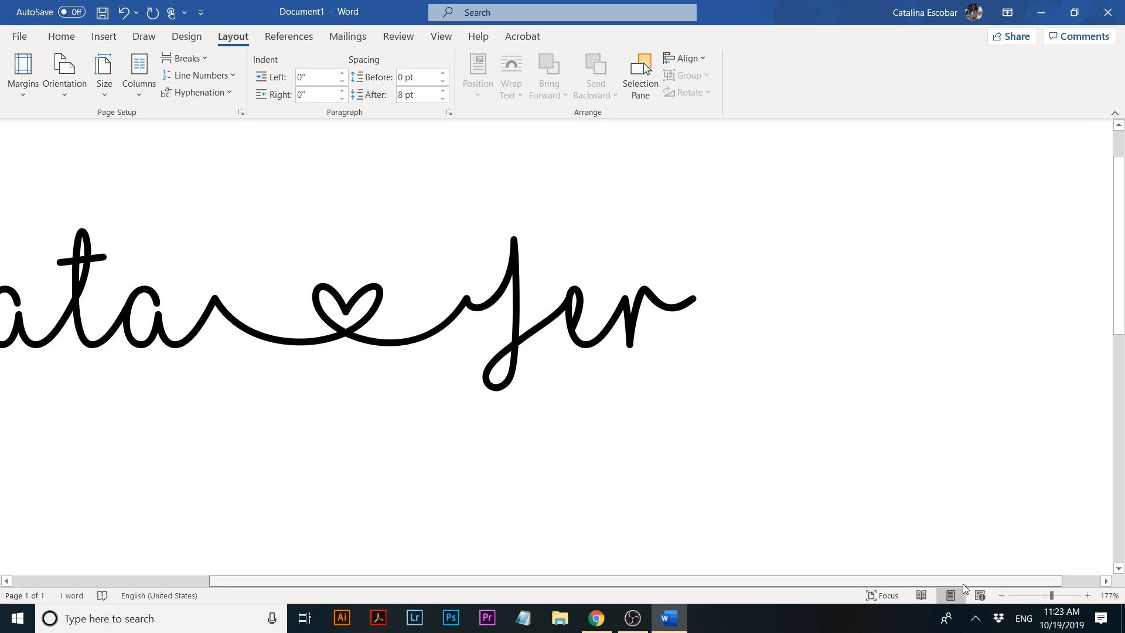
left_click_drag(962, 584, 750, 593)
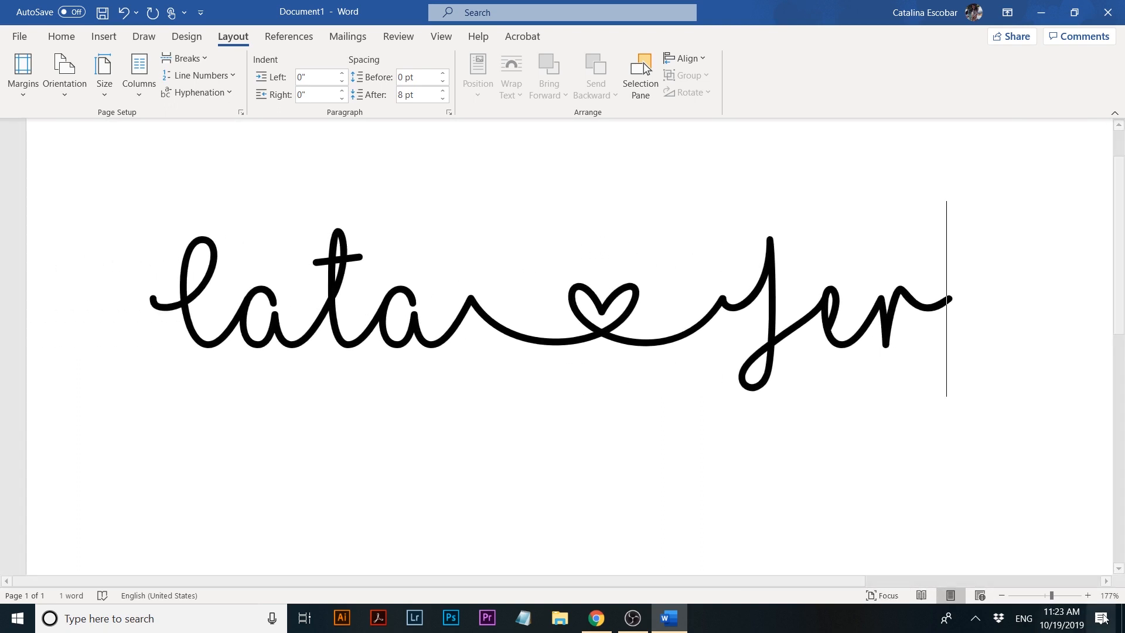
left_click_drag(1052, 595, 1054, 595)
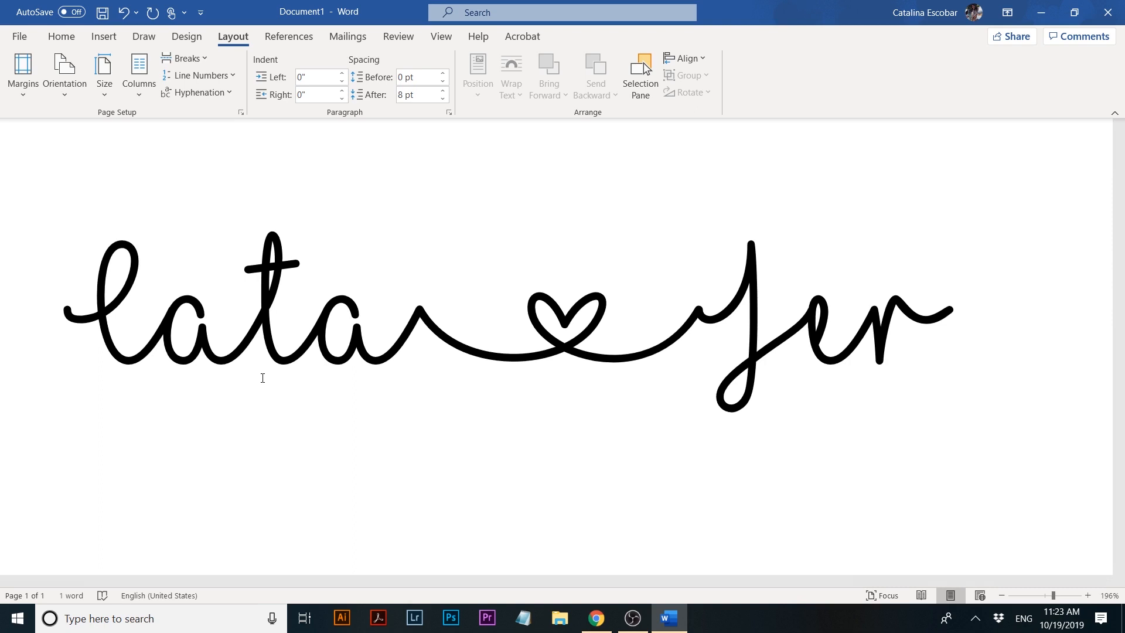
left_click(143, 618)
type("sni")
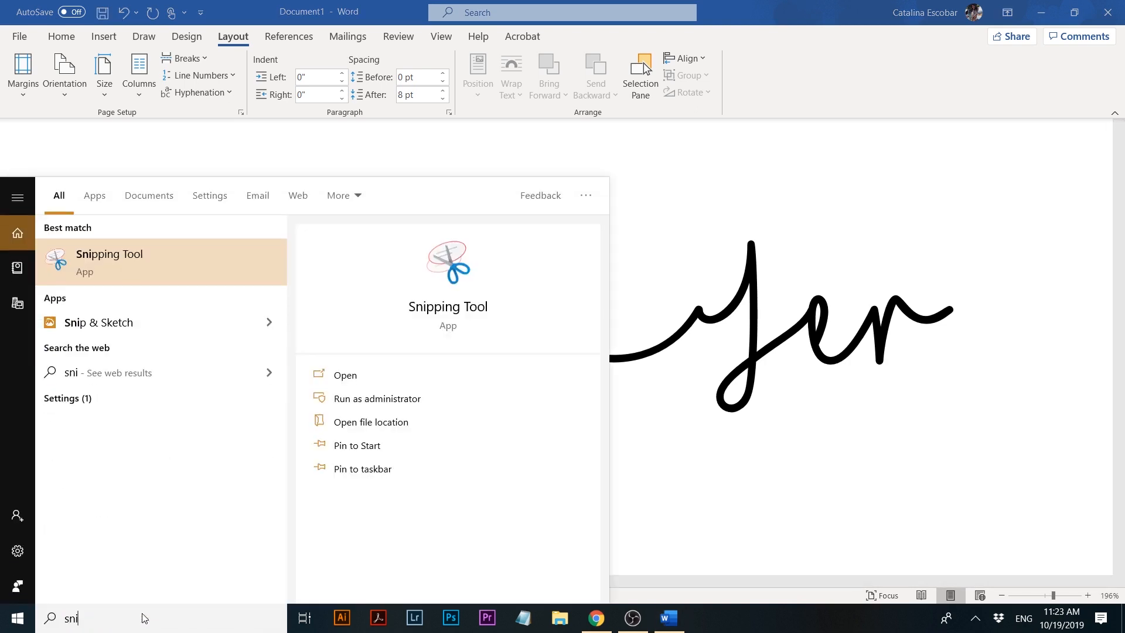
left_click(86, 264)
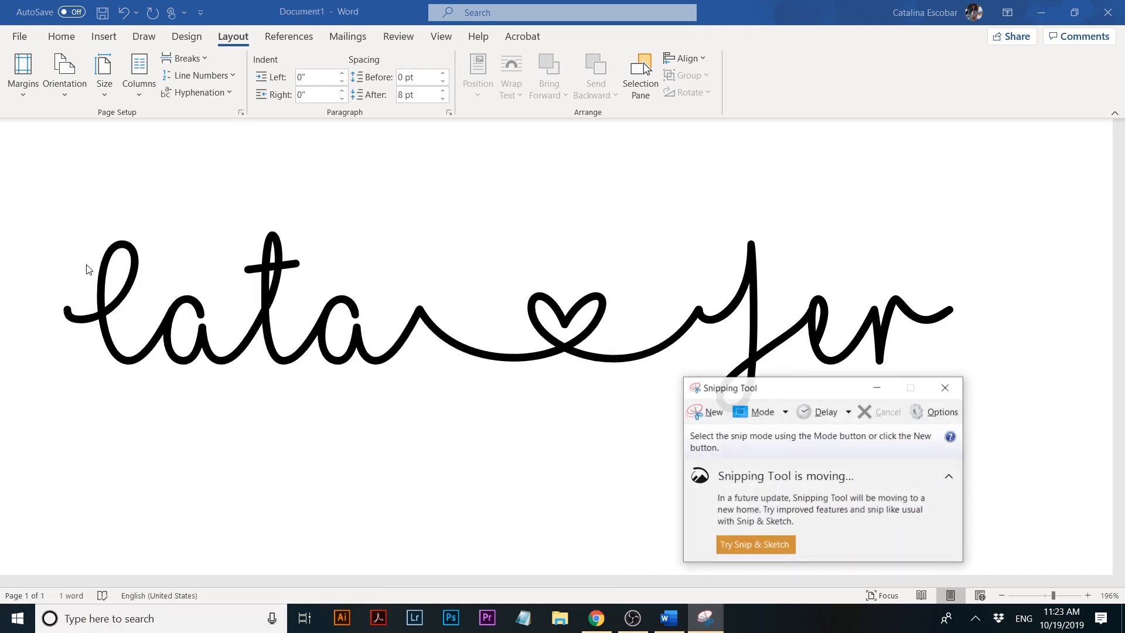
left_click(698, 415)
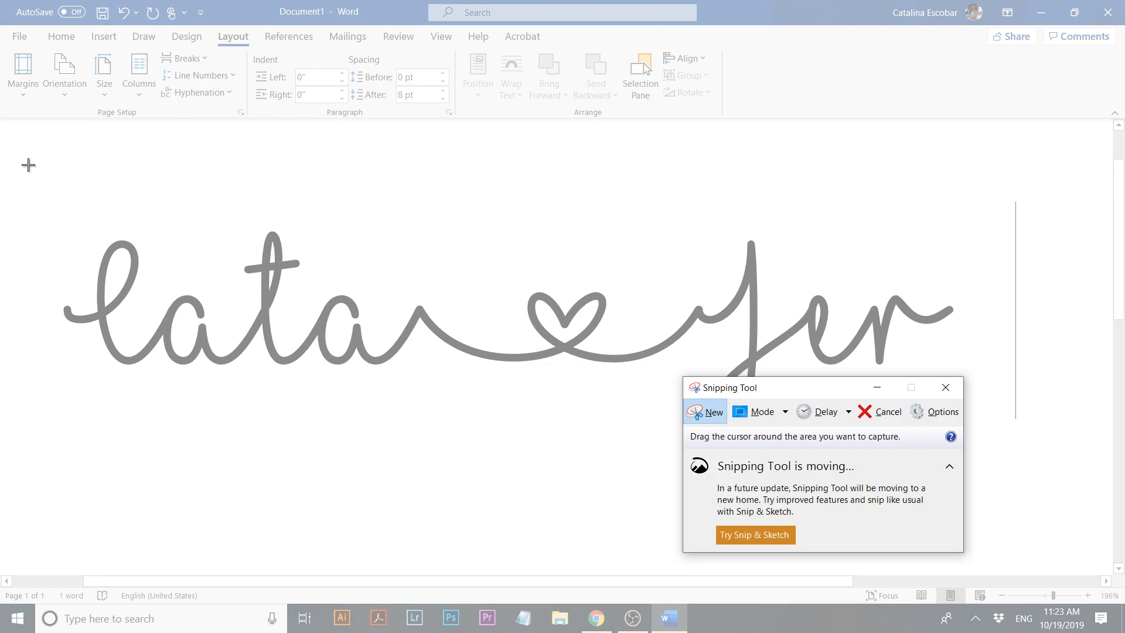
mouse_move(28, 165)
left_mouse_down()
mouse_move(100, 381)
mouse_move(1022, 505)
mouse_move(972, 459)
mouse_move(982, 464)
left_mouse_up()
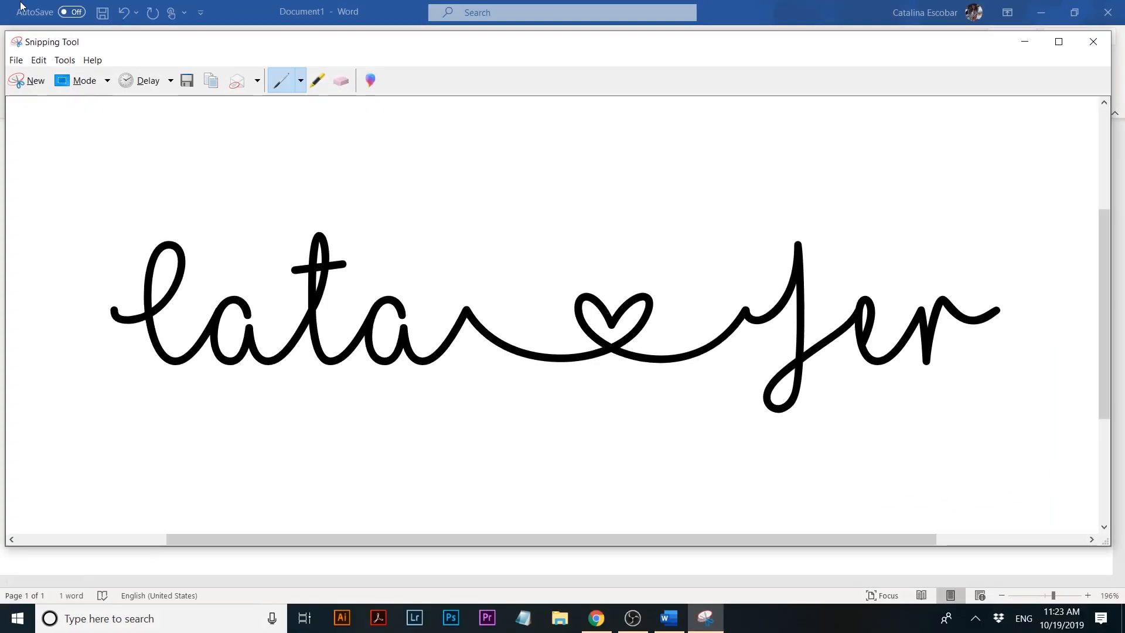
- Save the snip to the Desktop as a JPEG file named with the two first names joined by "and"
left_click(19, 59)
left_click(16, 62)
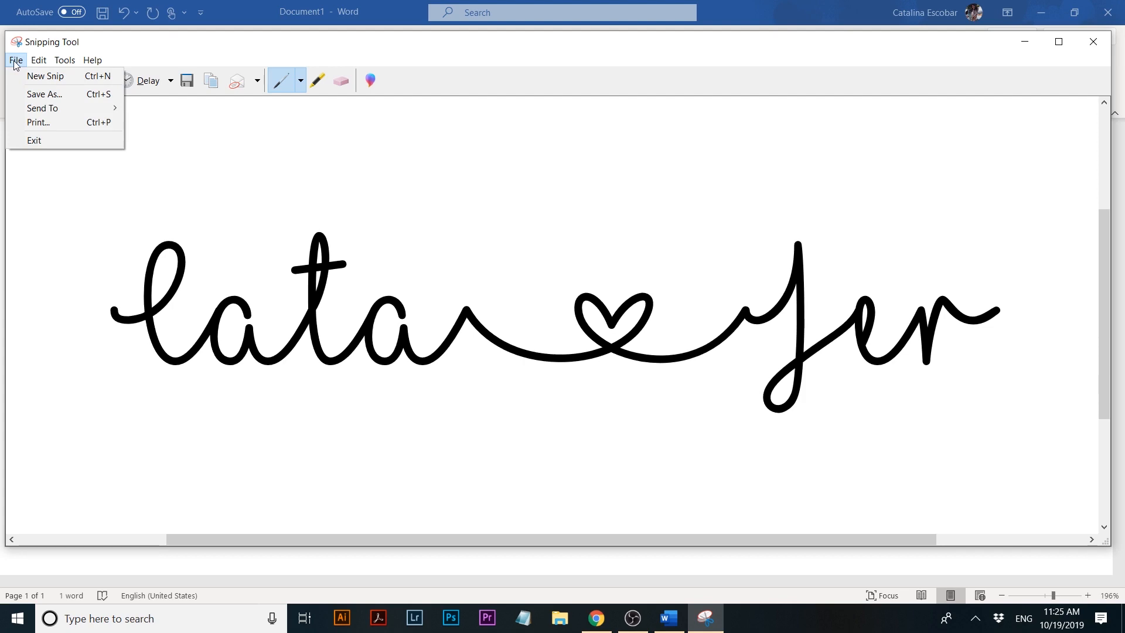
left_click(44, 93)
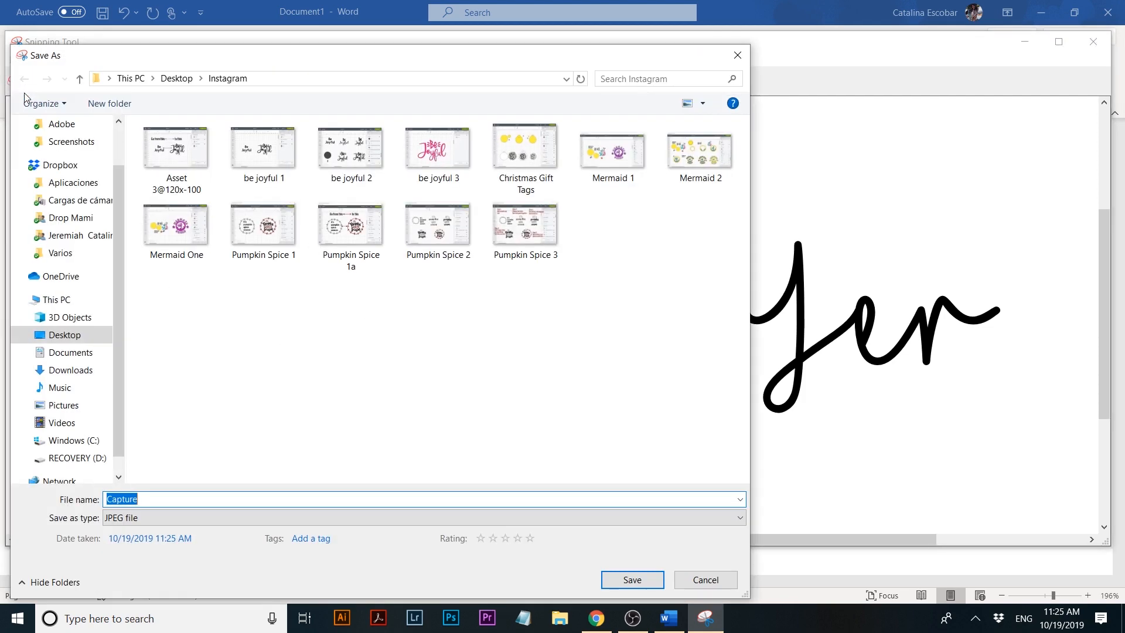
left_click(176, 78)
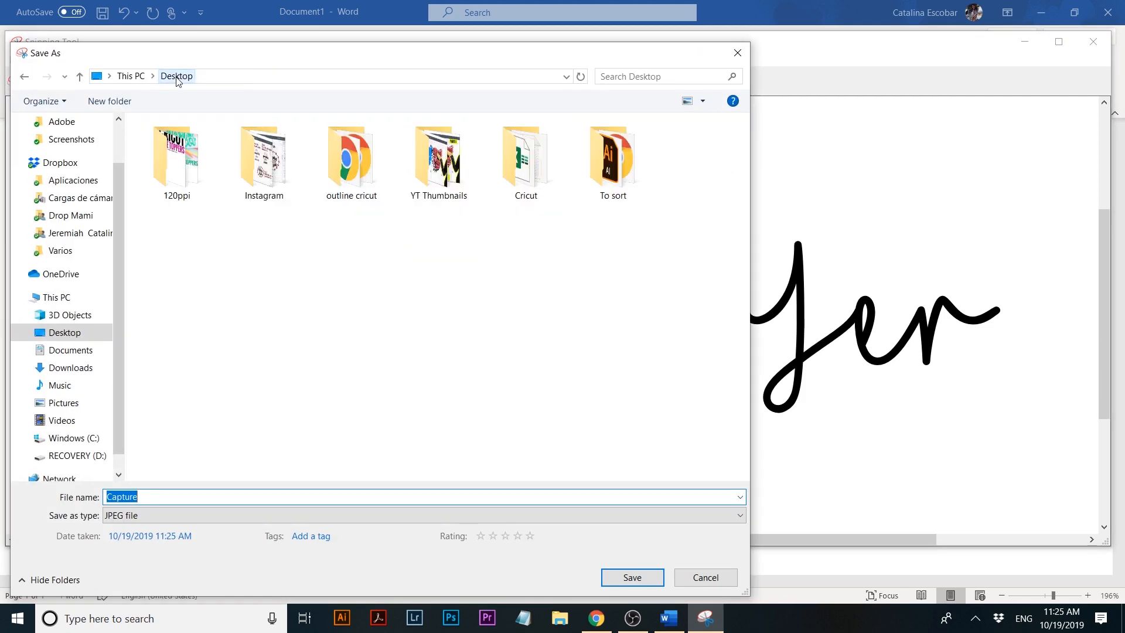
type("Ca")
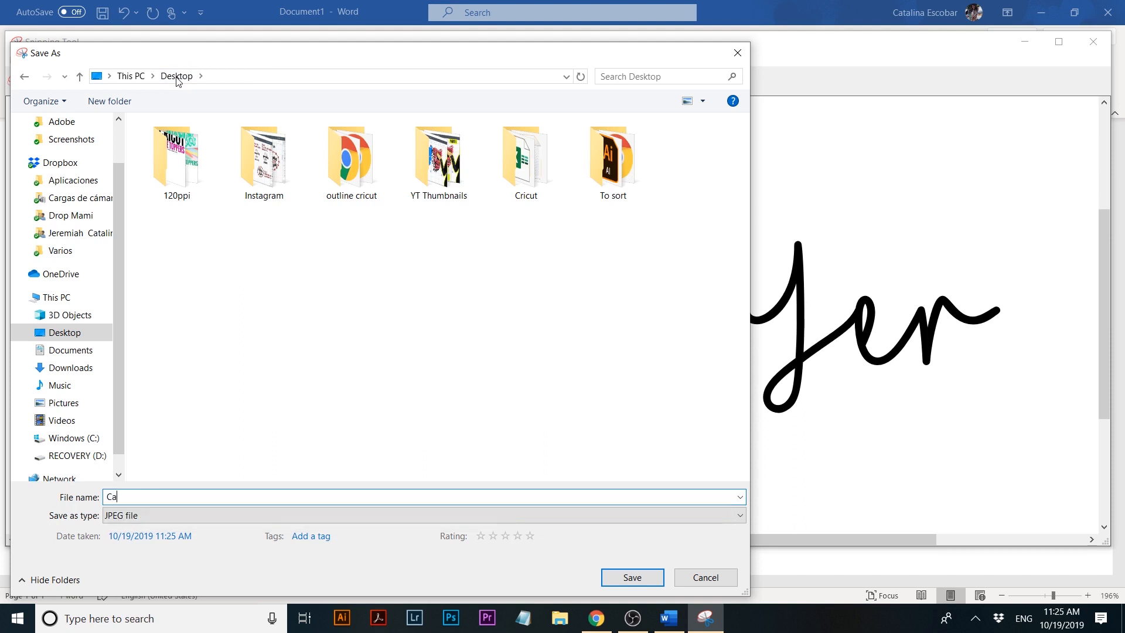
type("ta and Jer")
key("Return")
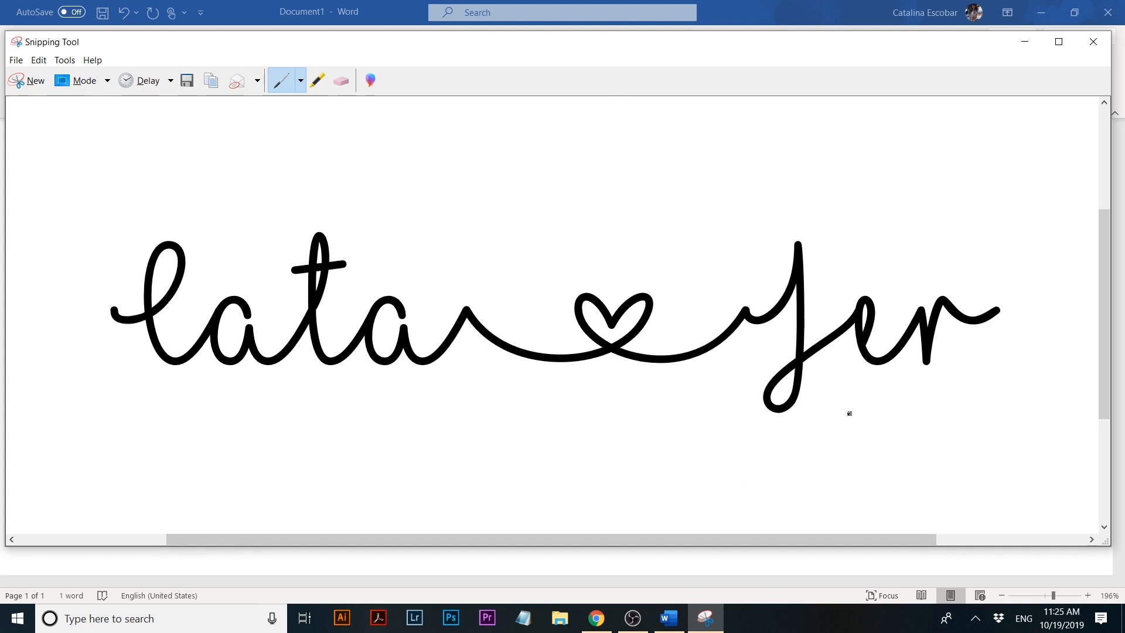
- Switch to Chrome and load the saved lettering JPEG from the Desktop into Convertio's JPG to SVG converter
left_click(1121, 629)
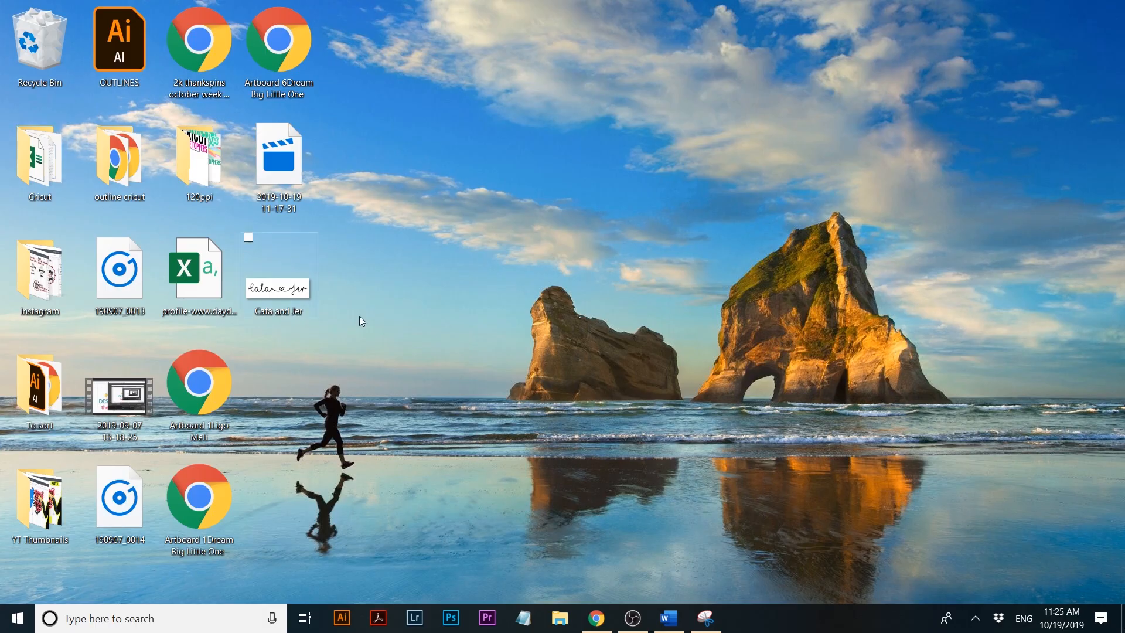
left_click(275, 301)
left_click(597, 623)
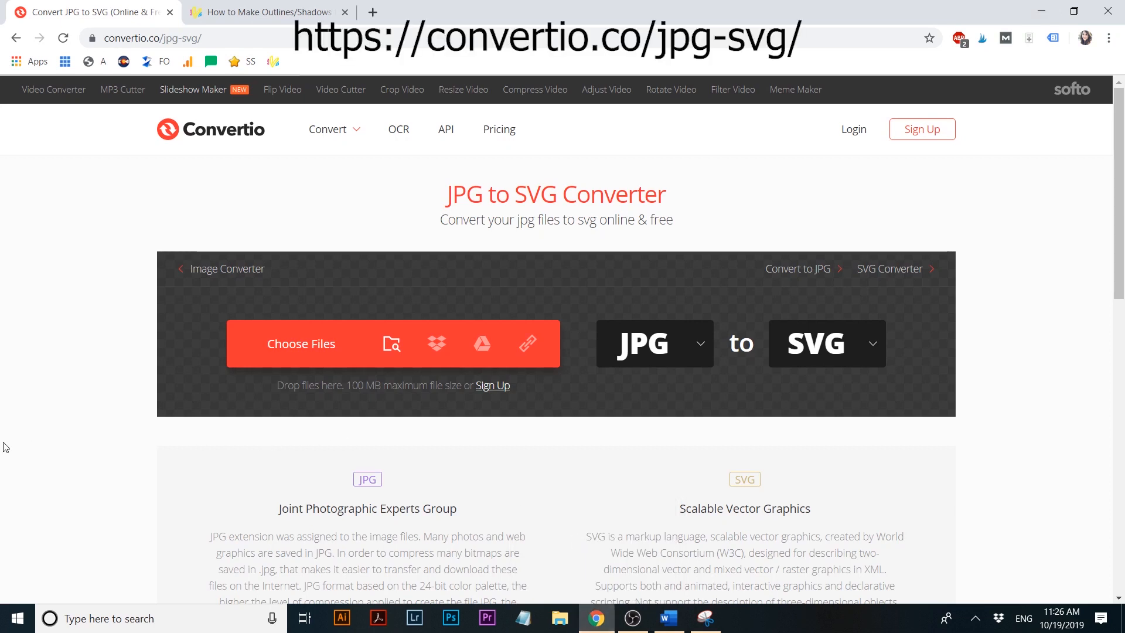
mouse_move(309, 147)
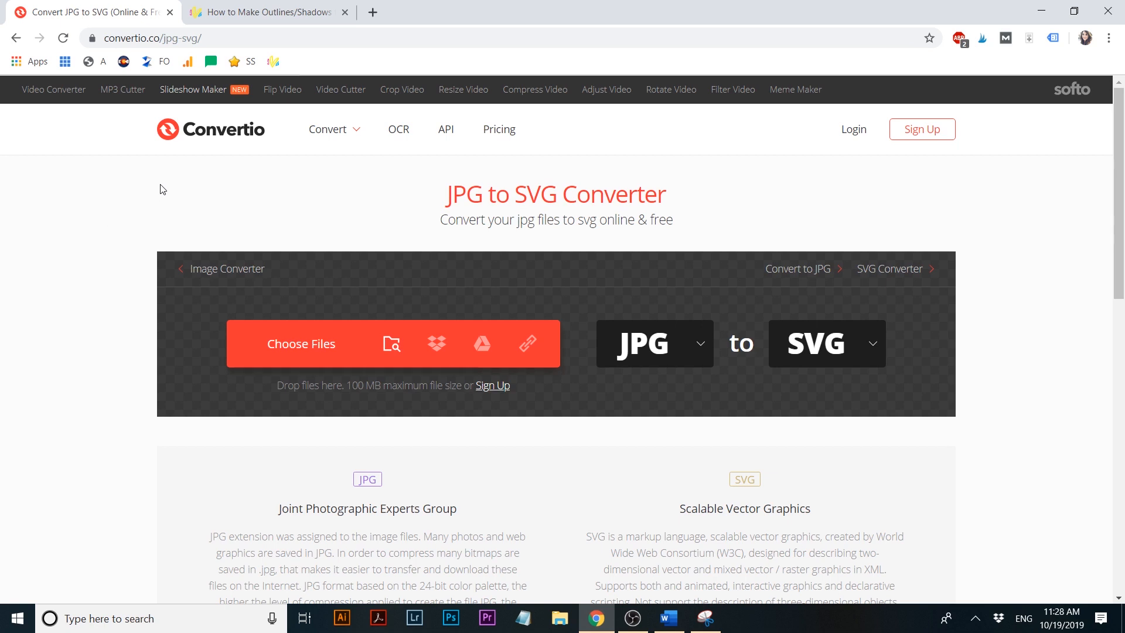
left_click(295, 349)
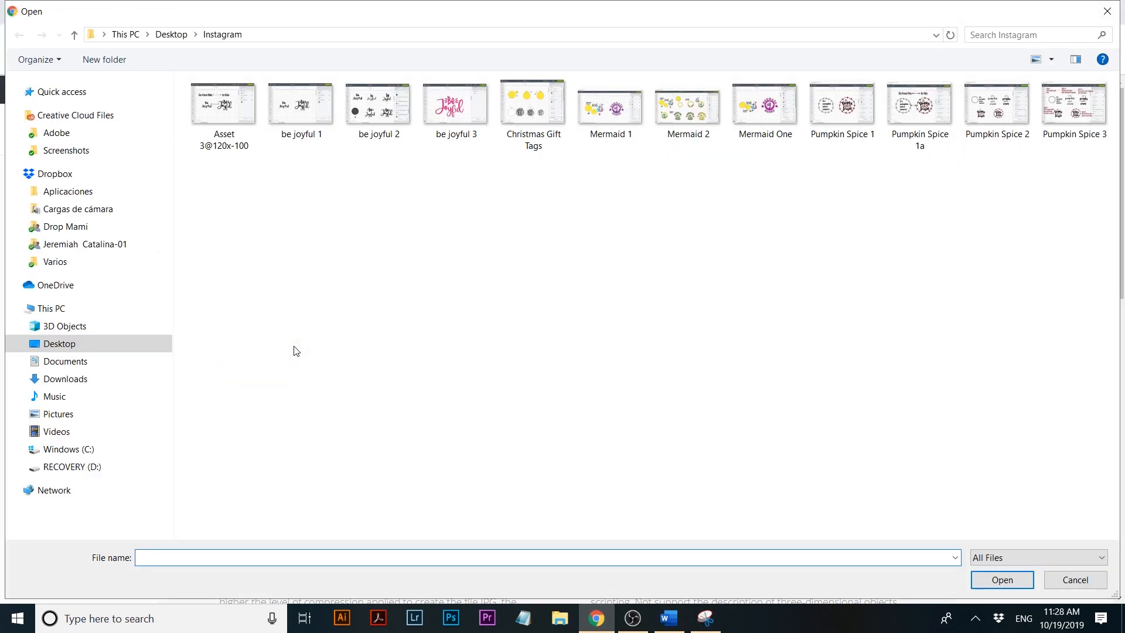
left_click(171, 35)
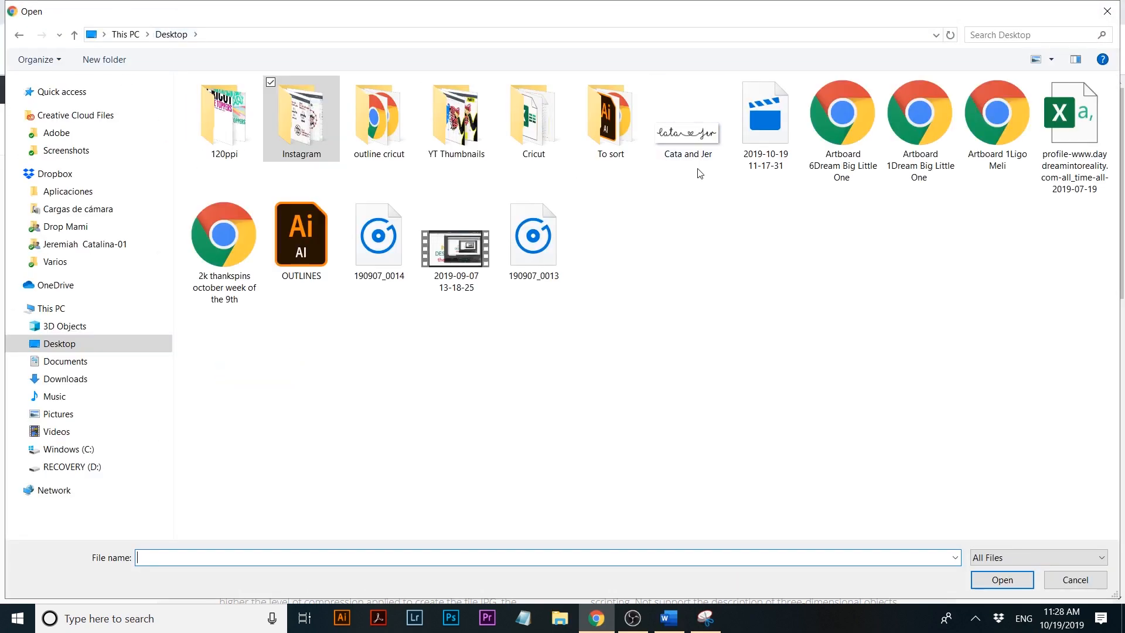
left_click(697, 133)
double_click(696, 134)
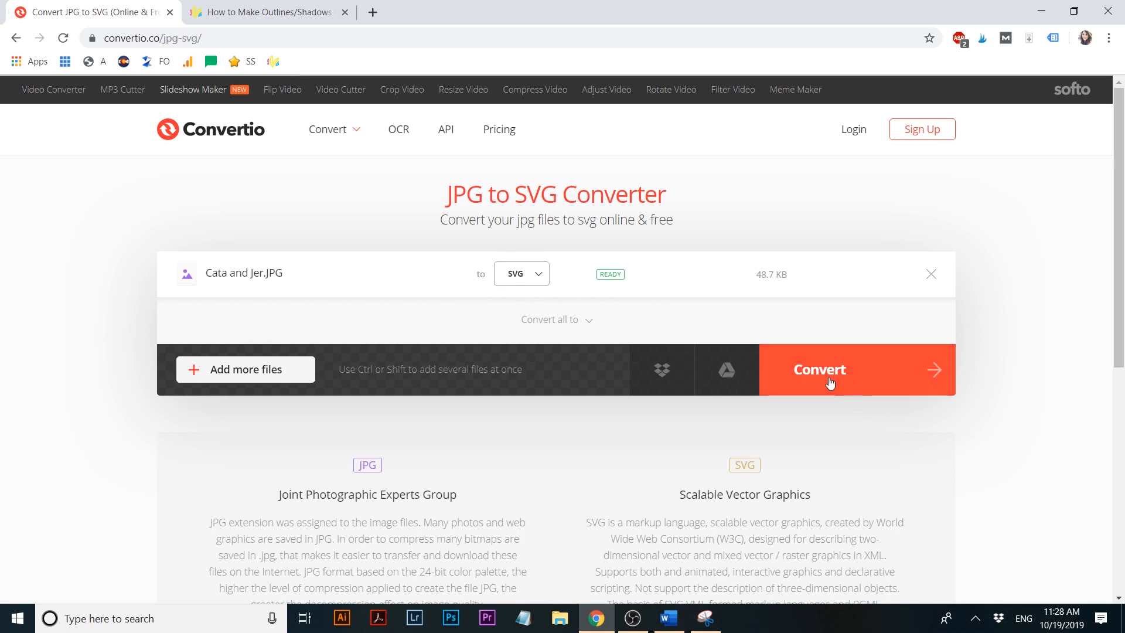
- Convert the lettering image to SVG and download the result to the Desktop under its suggested name
left_click(861, 365)
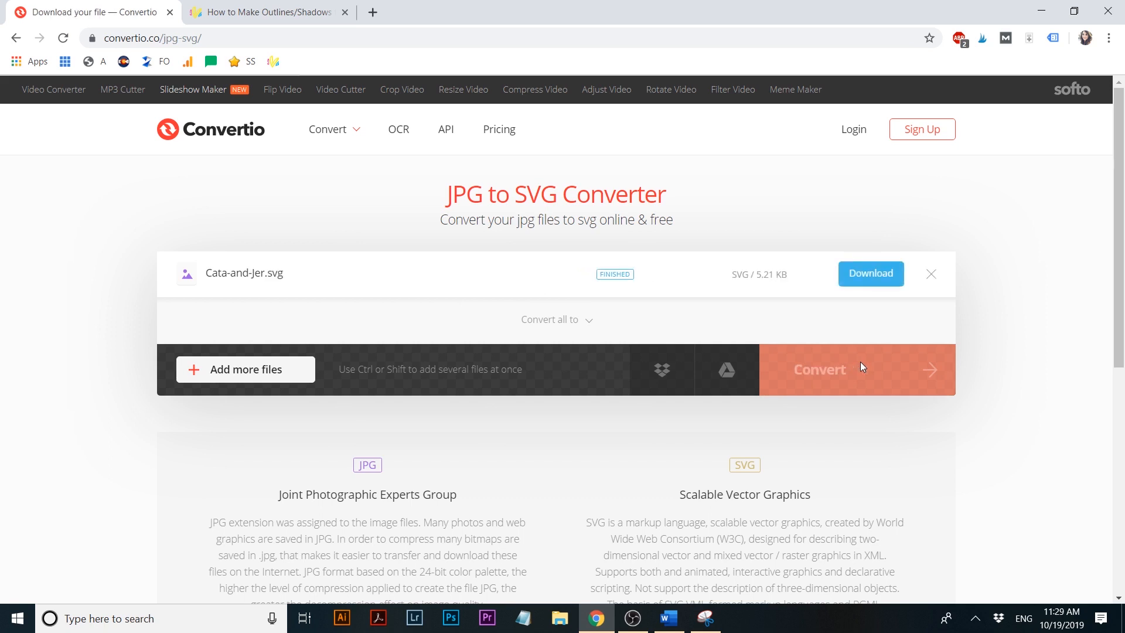
left_click(855, 275)
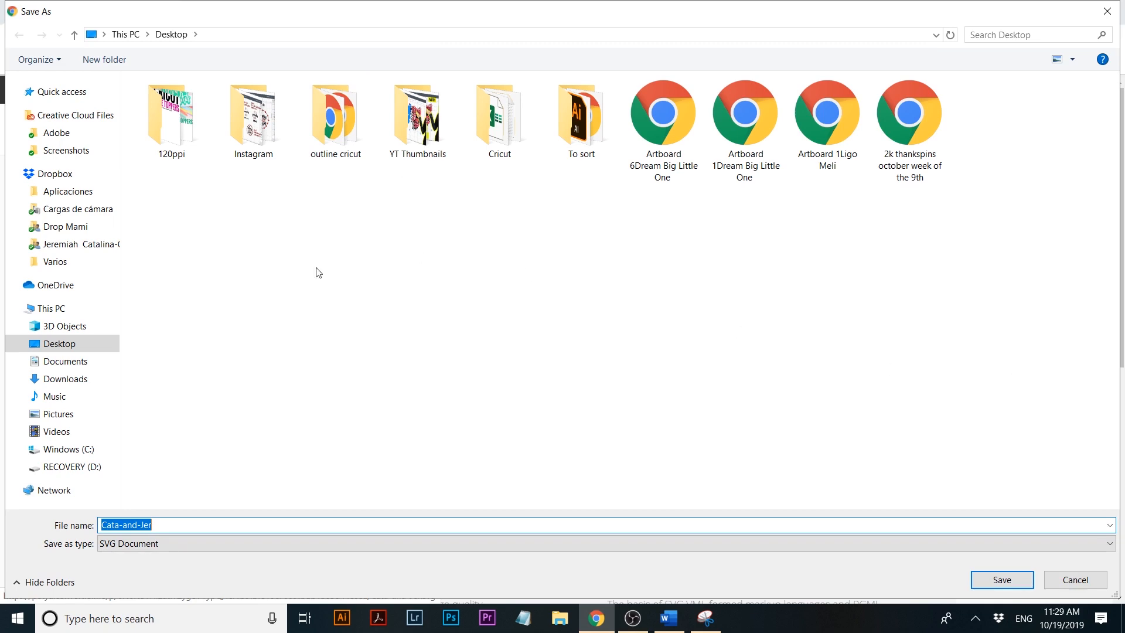
left_click(1001, 579)
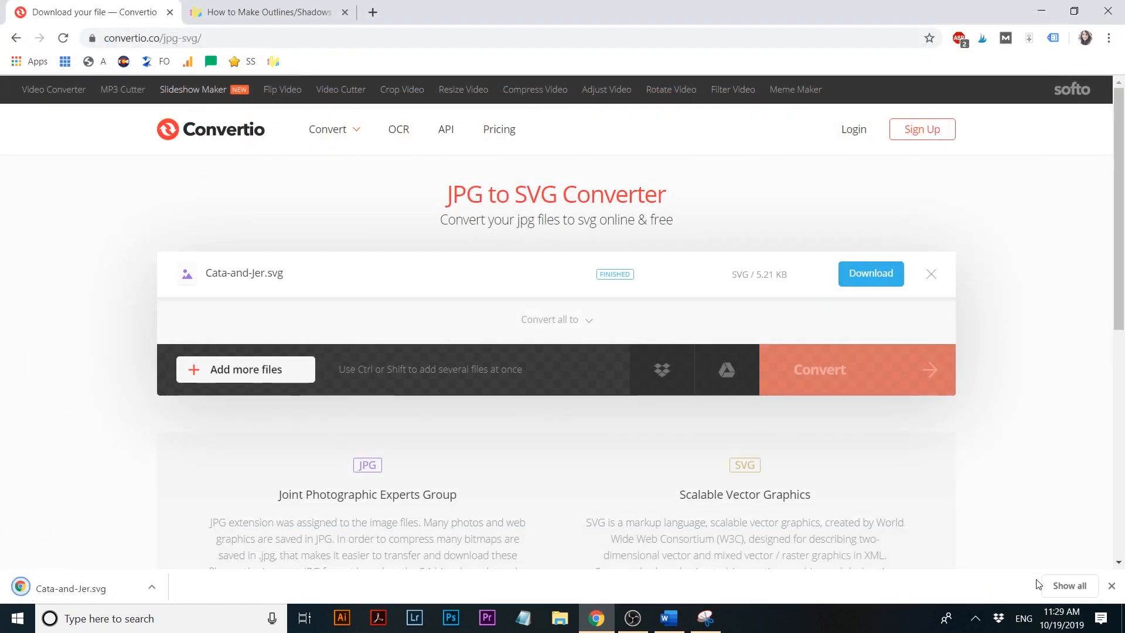
left_click(1113, 585)
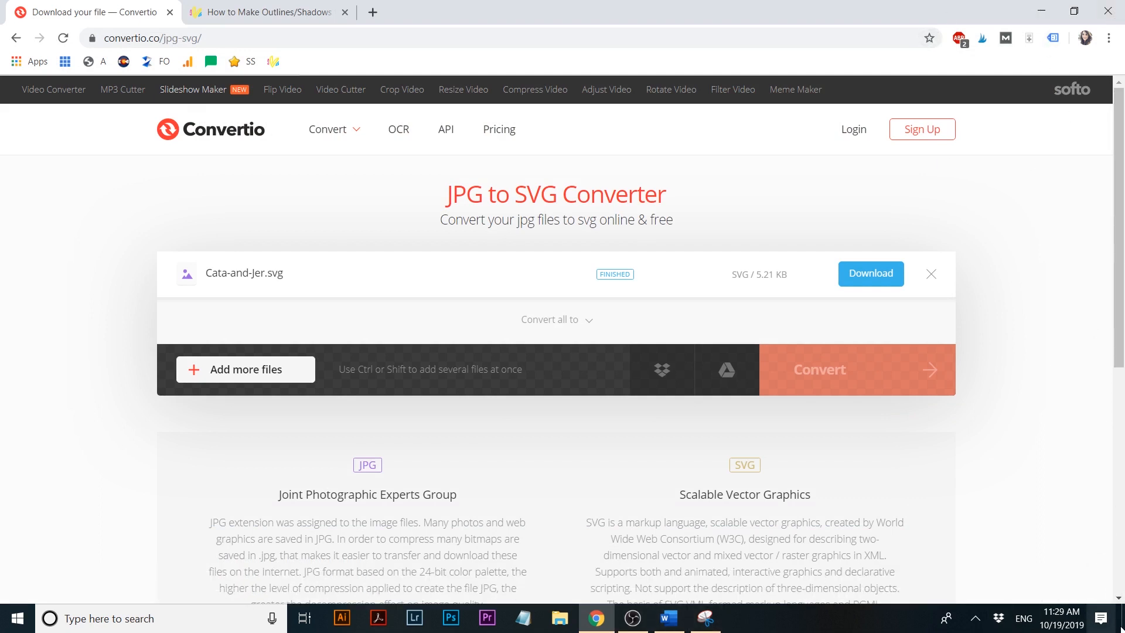
- Open the downloaded SVG from the desktop in Chrome and examine the lettering across its full width
key("super+d")
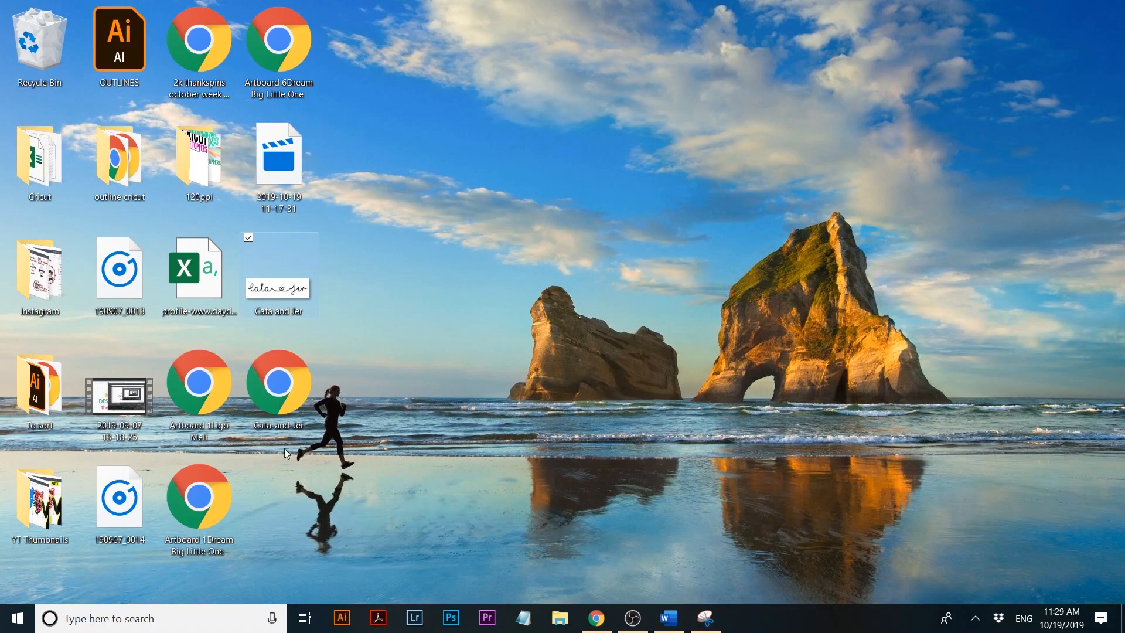
double_click(267, 396)
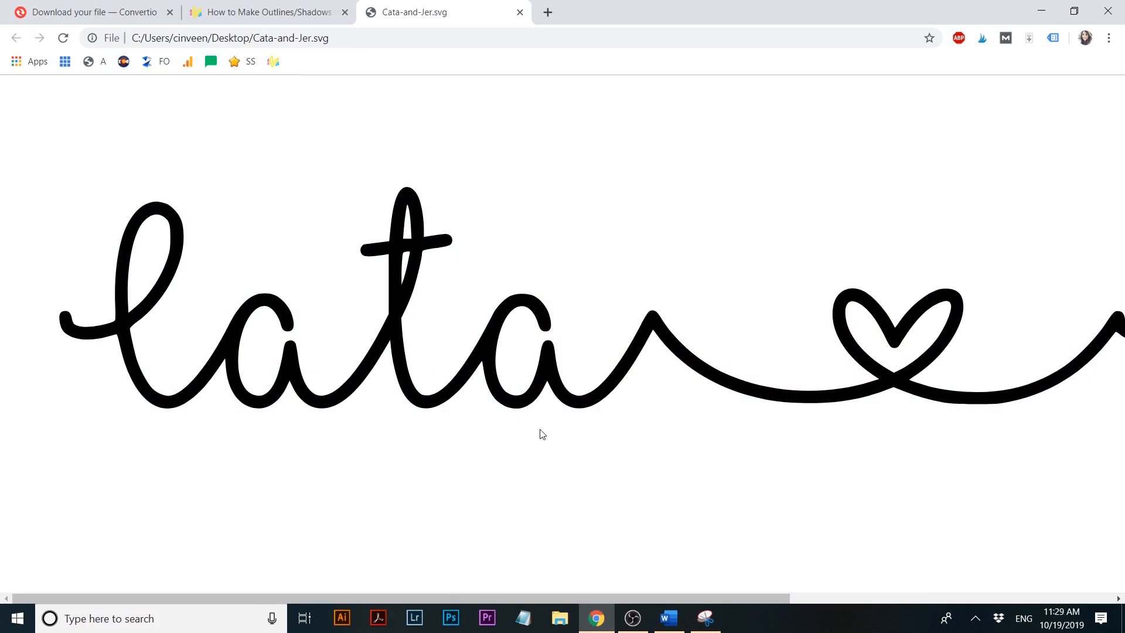
scroll(645, 594, "right", 5)
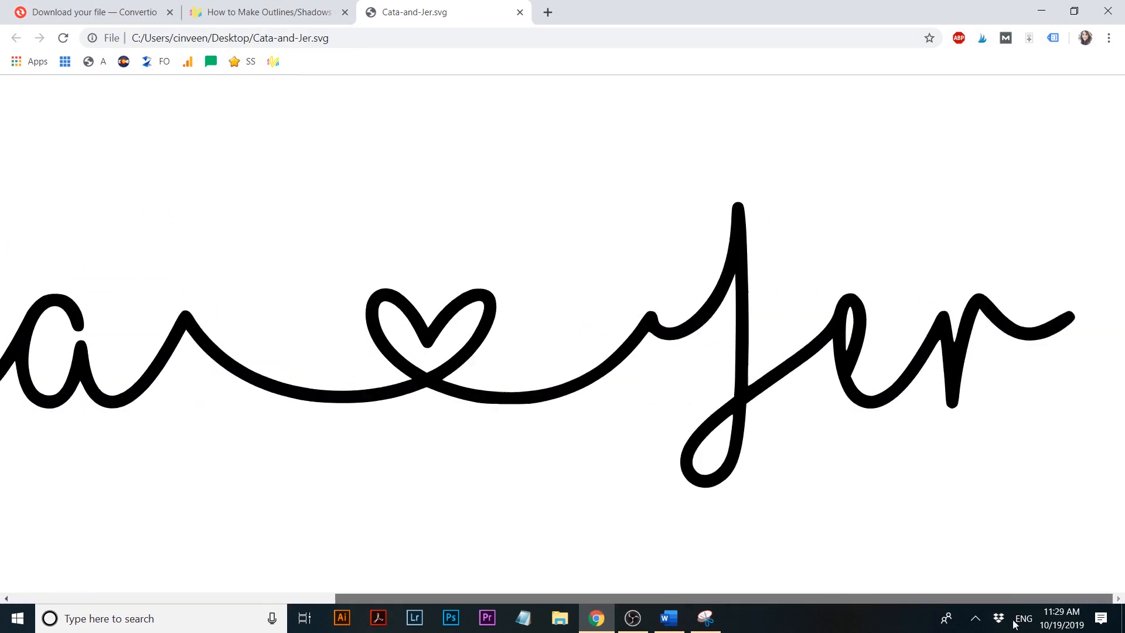
scroll(646, 597, "left", 5)
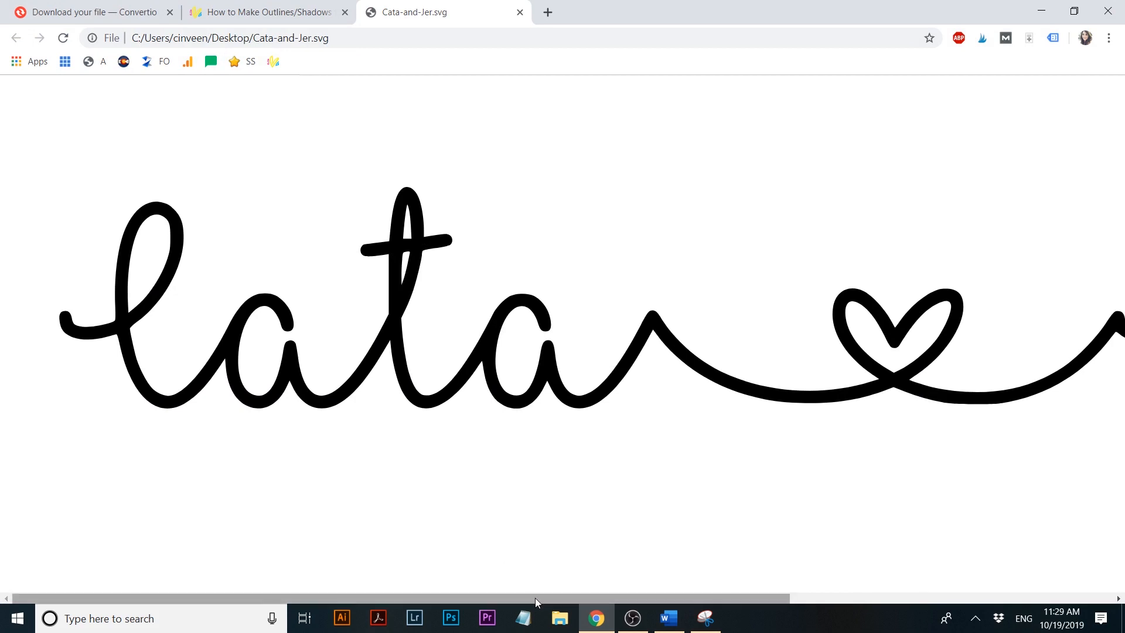
scroll(589, 585, "right", 1)
scroll(588, 585, "right", 8)
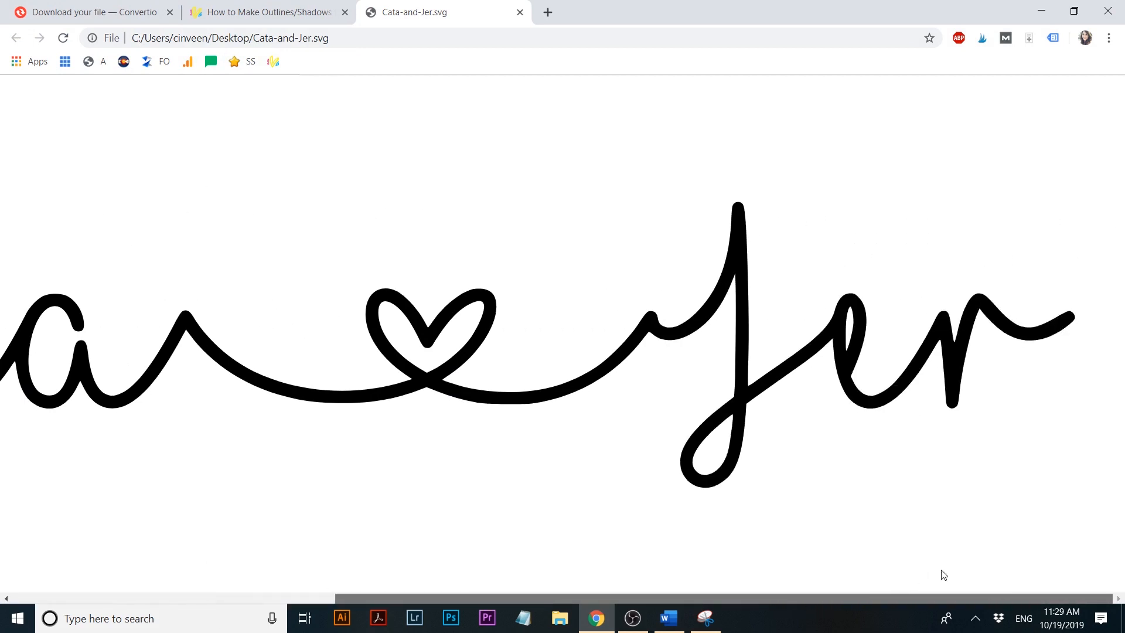
scroll(828, 577, "left", 1)
scroll(829, 577, "left", 8)
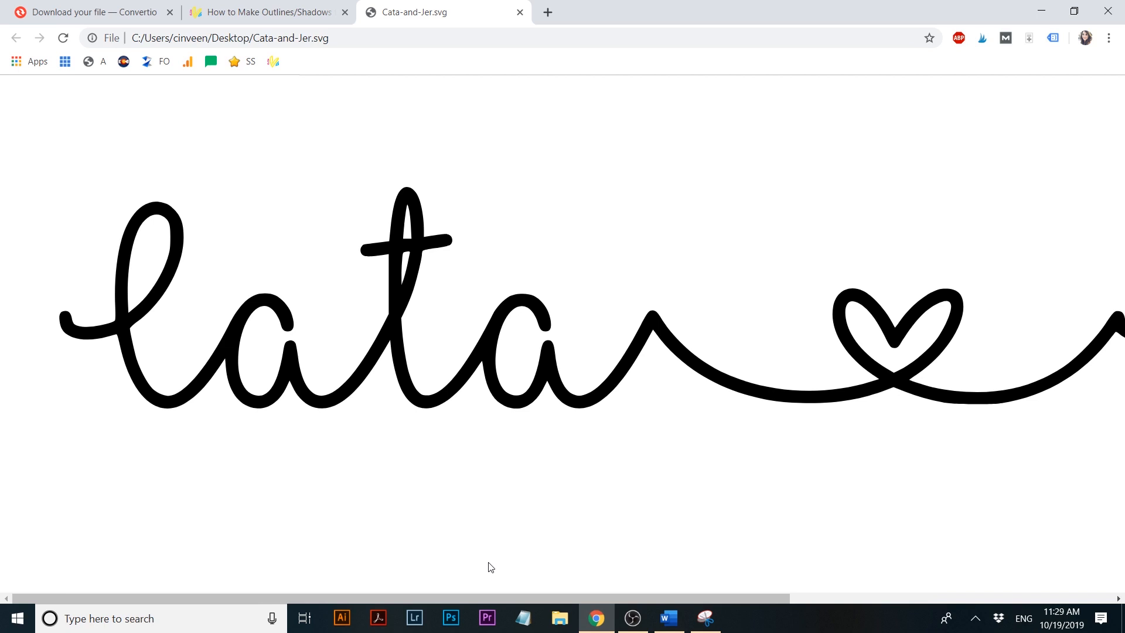
- Inspect the SVG page in the developer tools to reach the svg element's styles
right_click(262, 504)
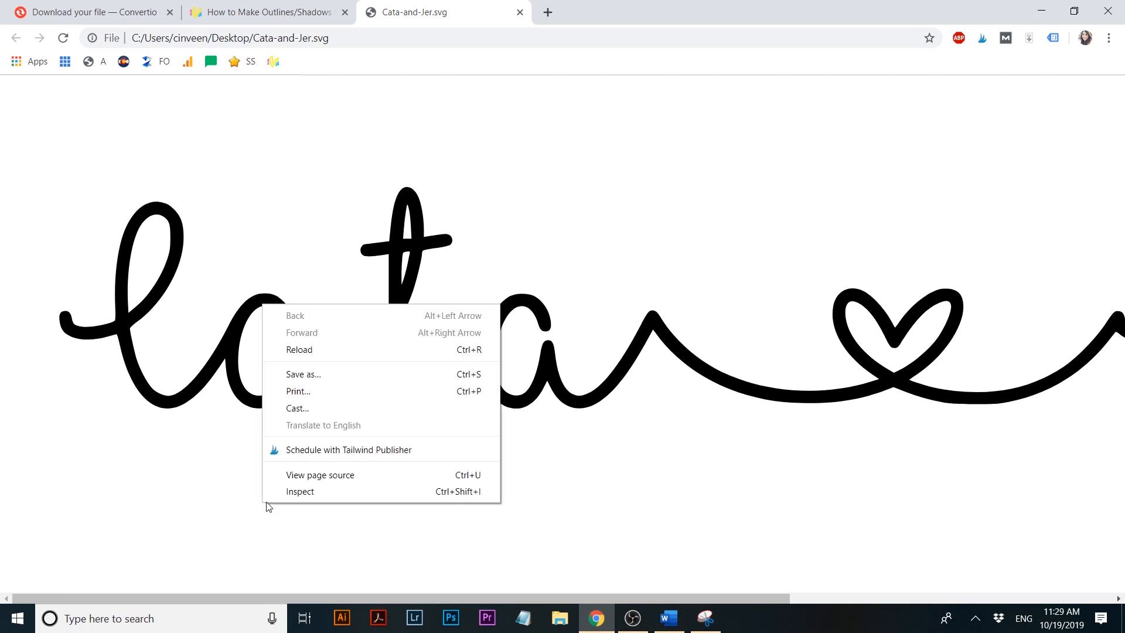
left_click(322, 491)
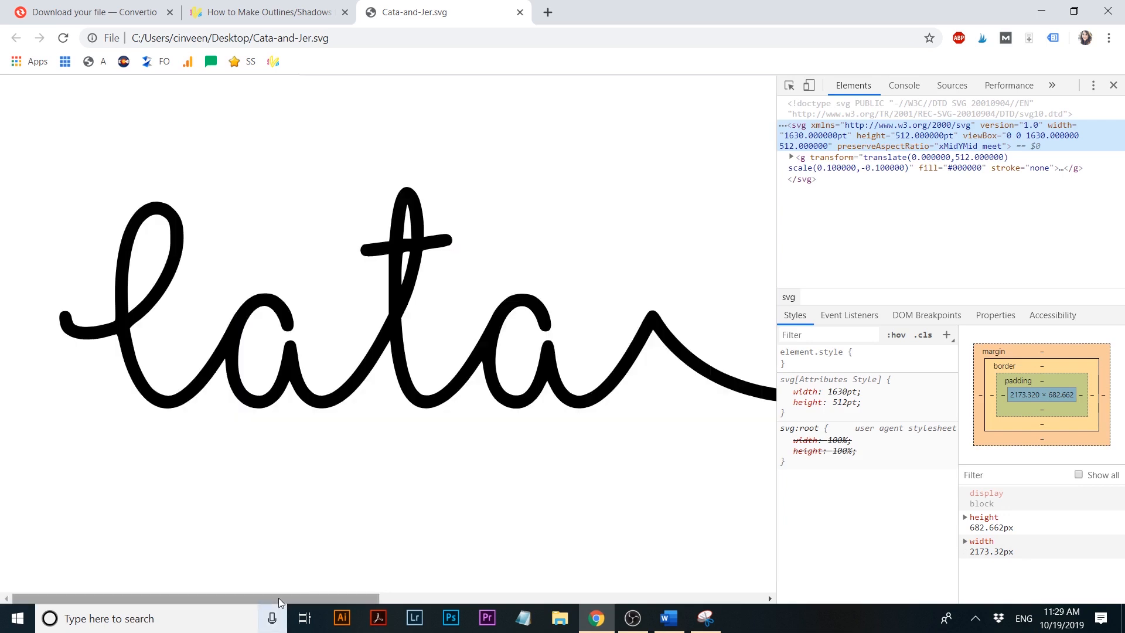
left_click_drag(280, 599, 248, 582)
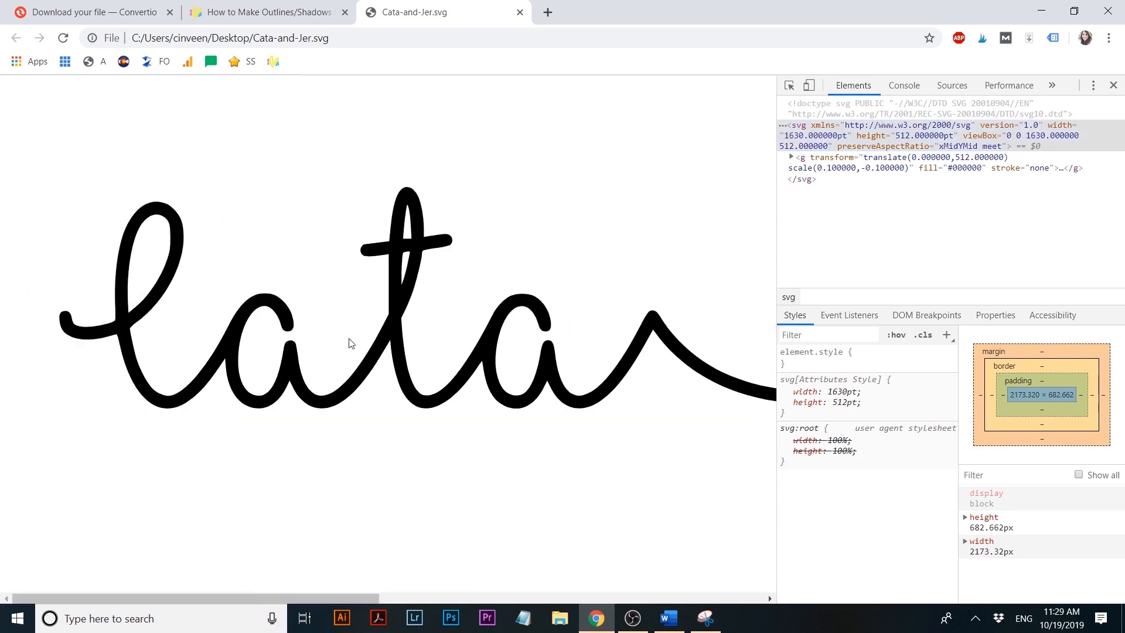
mouse_move(358, 598)
left_mouse_down()
mouse_move(535, 580)
mouse_move(326, 573)
left_mouse_up()
- Add a width property to the svg element's inline style, trying 50% and 70% before setting it to 80%
left_click(805, 364)
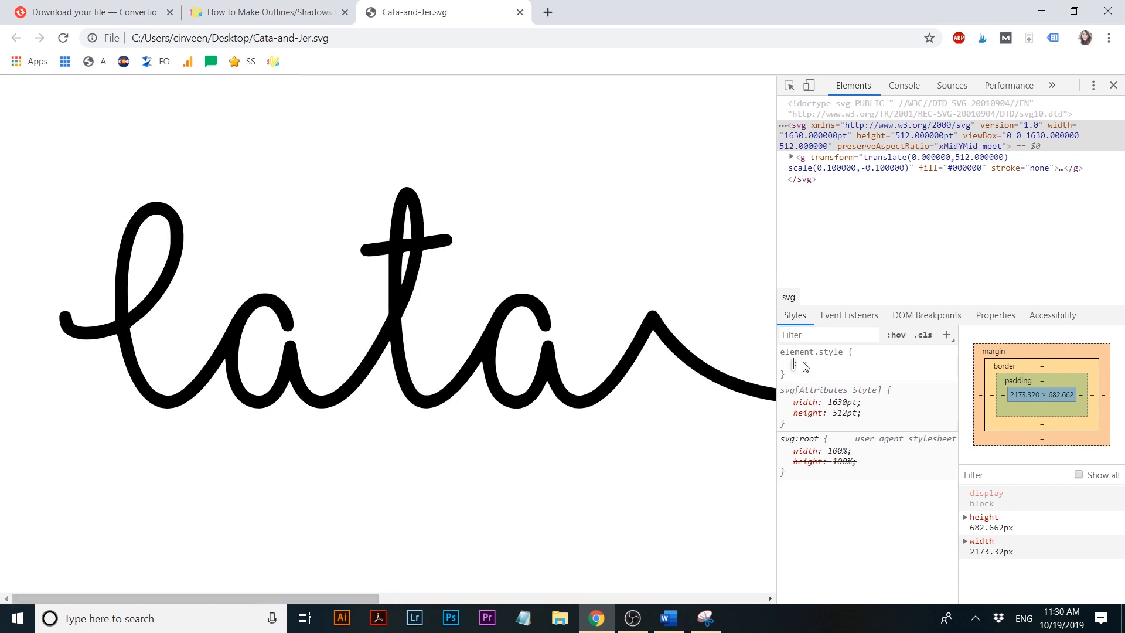
type("wid")
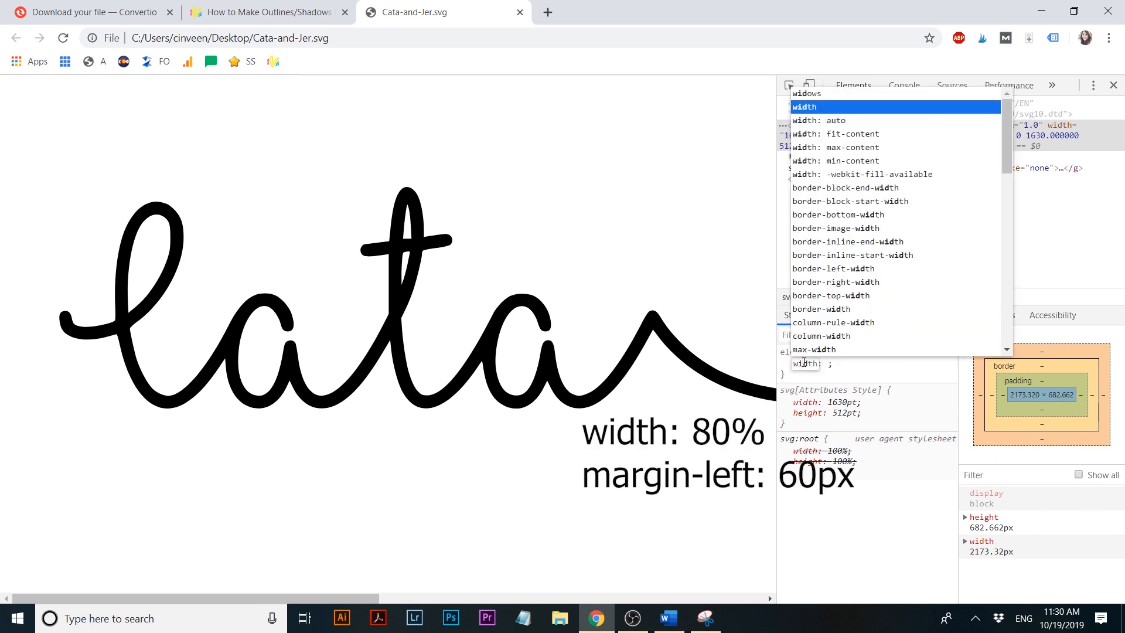
type("th")
key("Tab")
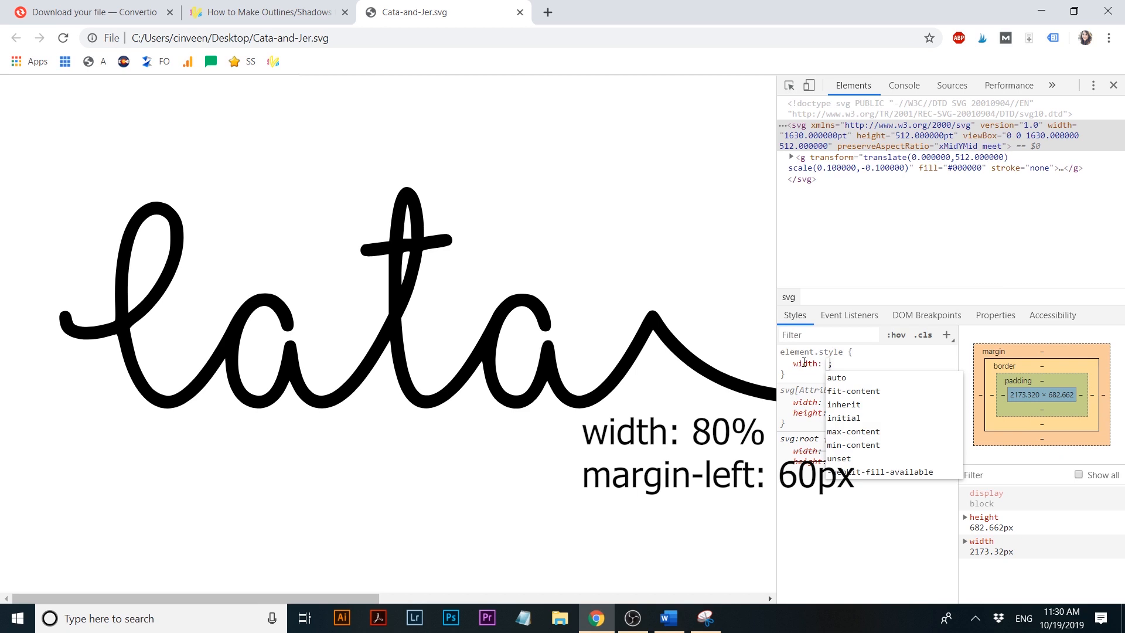
type("50%")
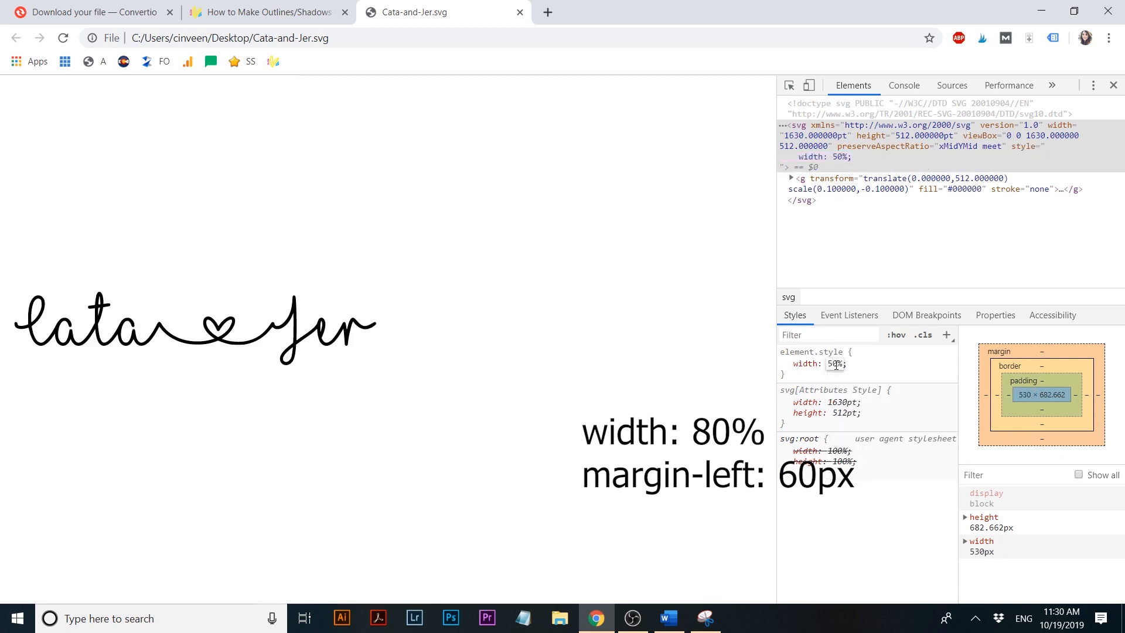
left_click_drag(833, 365, 823, 365)
type("7")
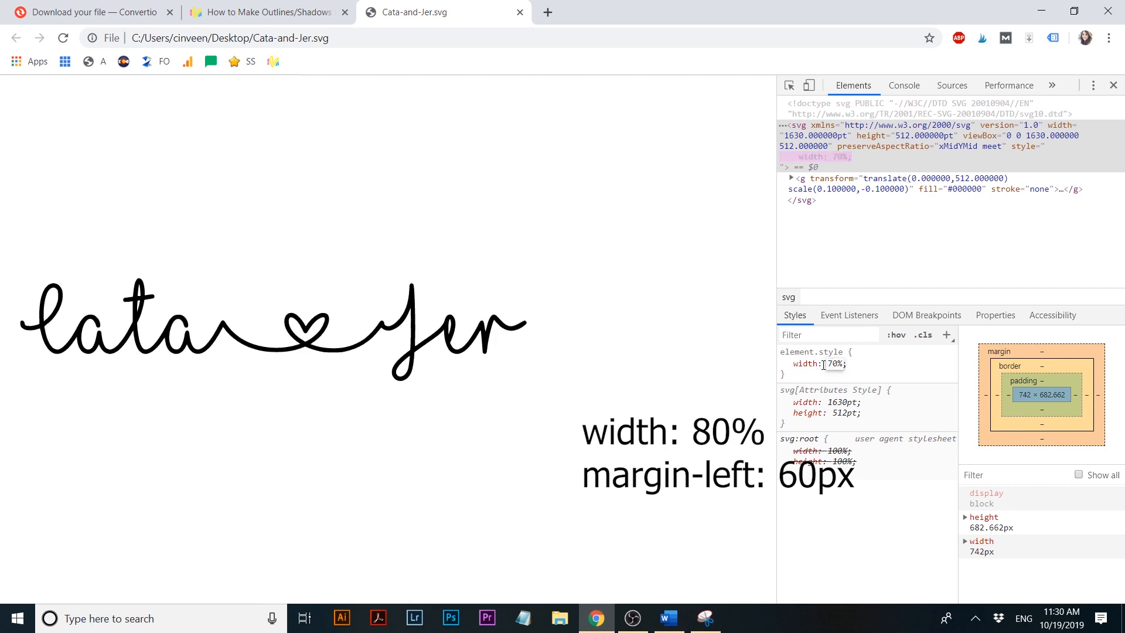
left_click_drag(835, 364, 823, 364)
type("80")
left_click(839, 381)
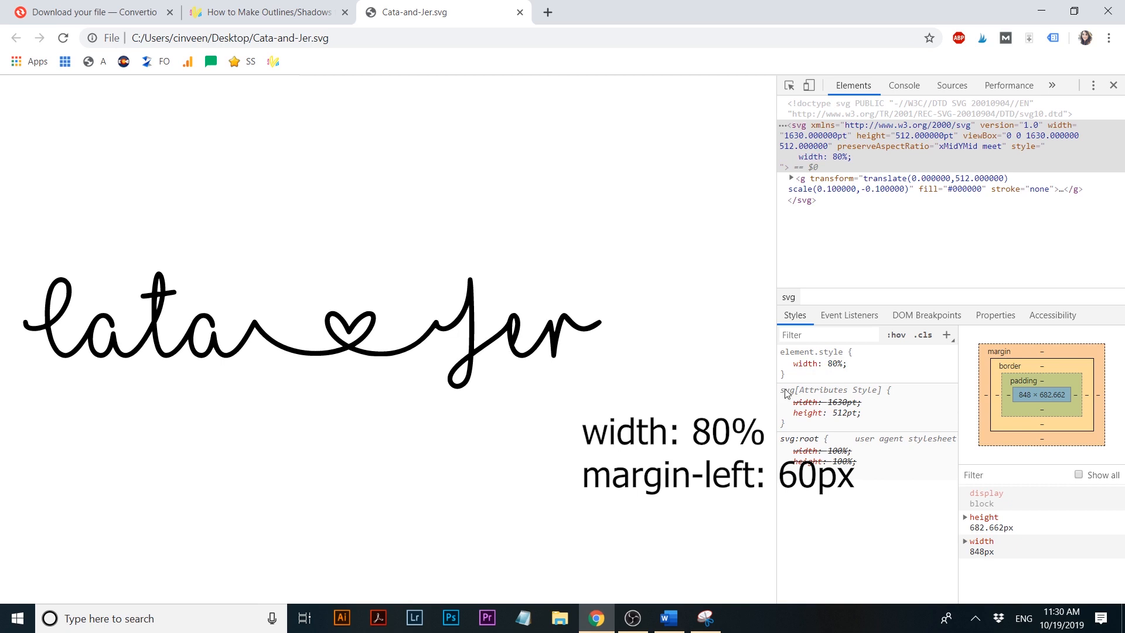
- Add a margin-left property with a value of 30 to the svg element's inline style
left_click(801, 374)
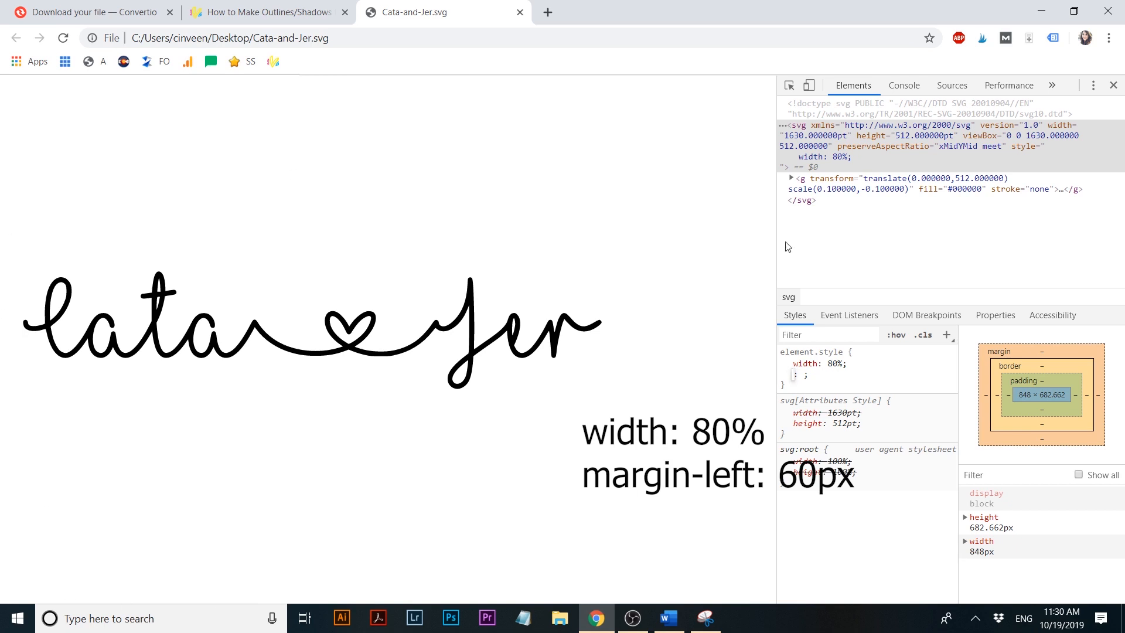
type("m")
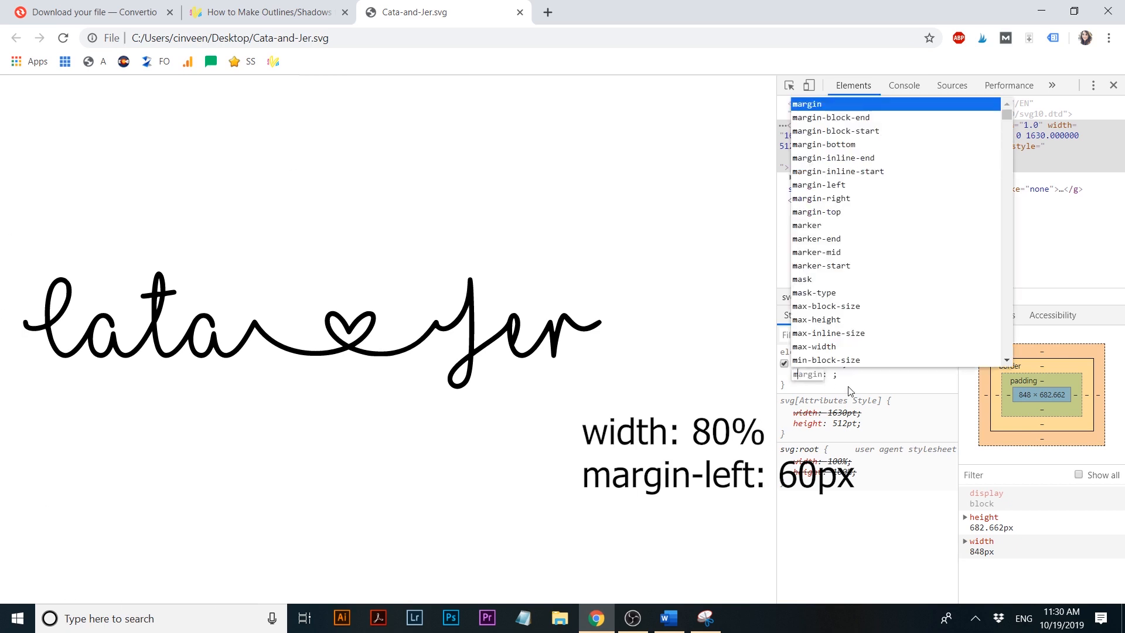
type("argin")
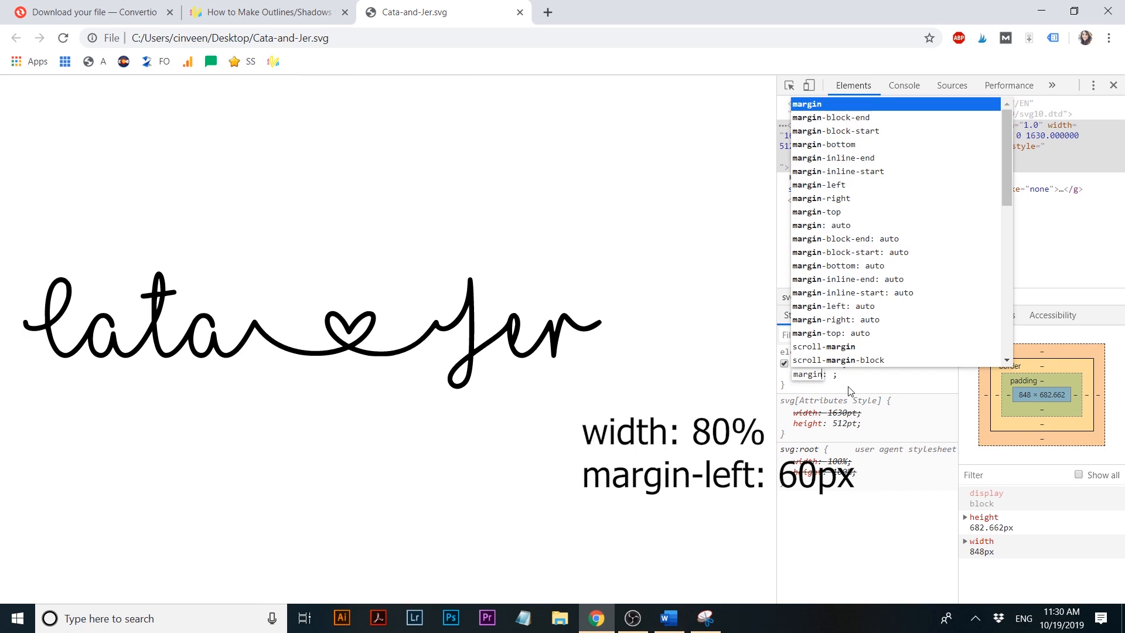
type("-l")
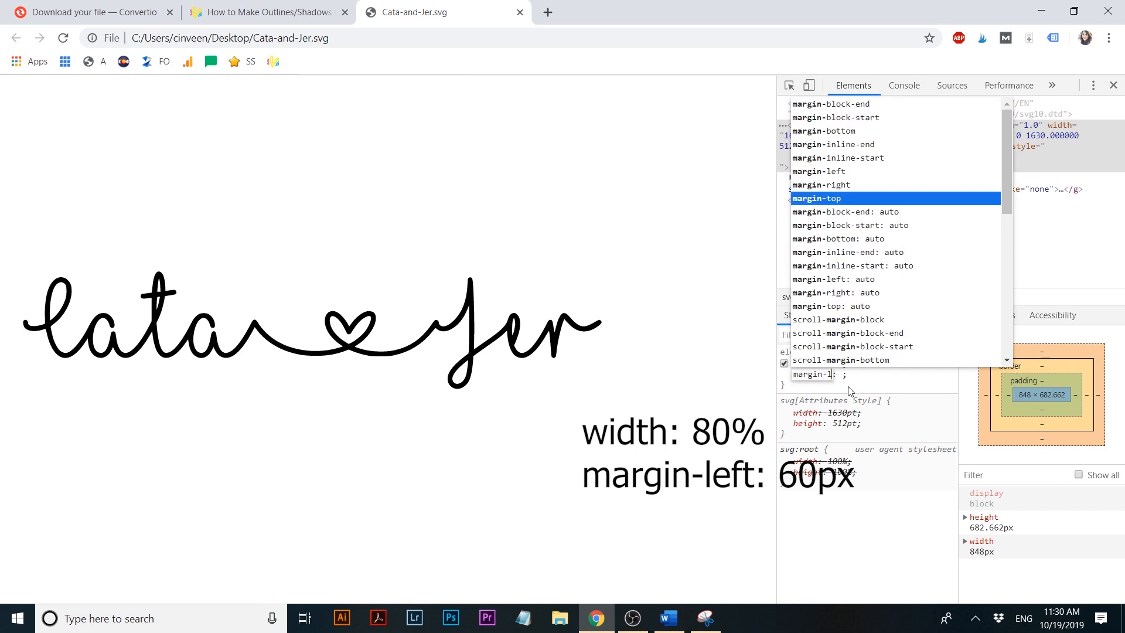
type("eft")
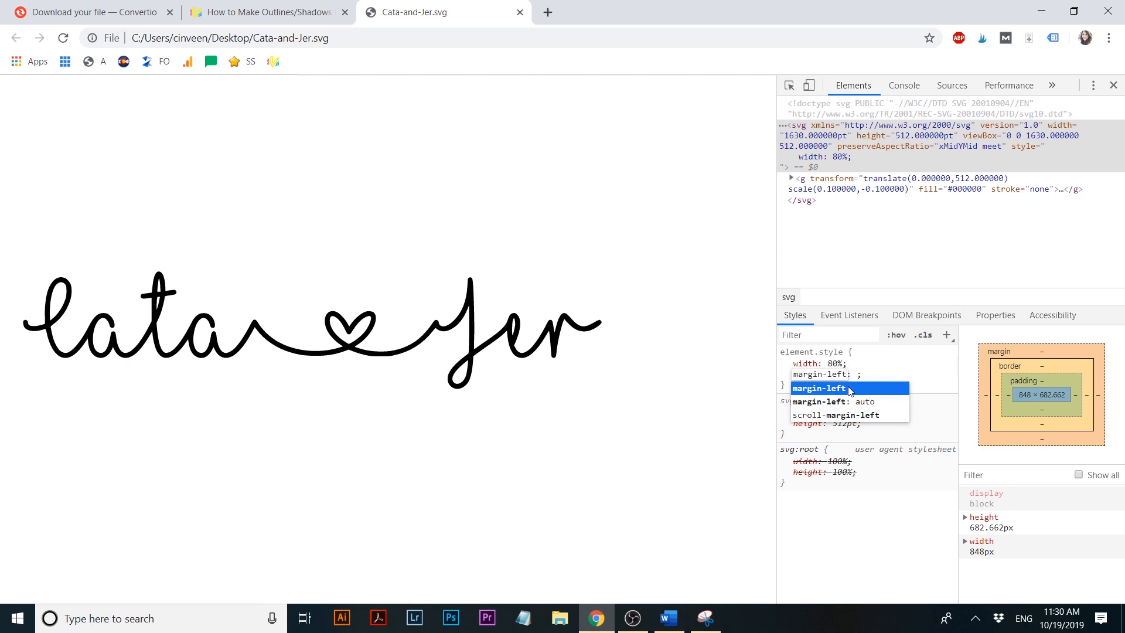
left_click(849, 389)
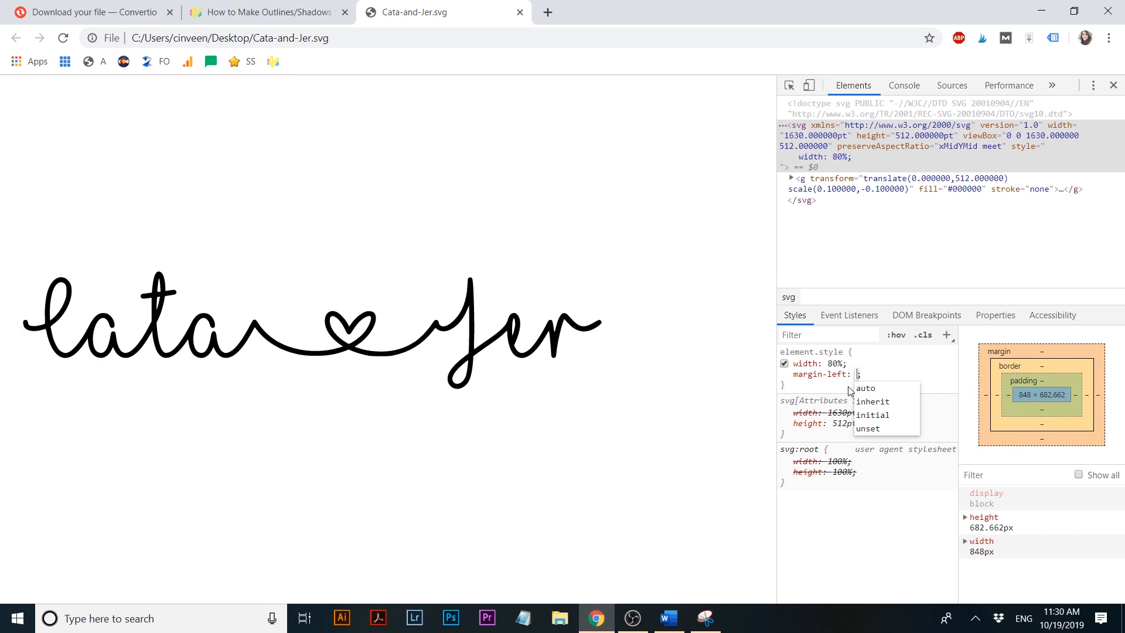
type("30")
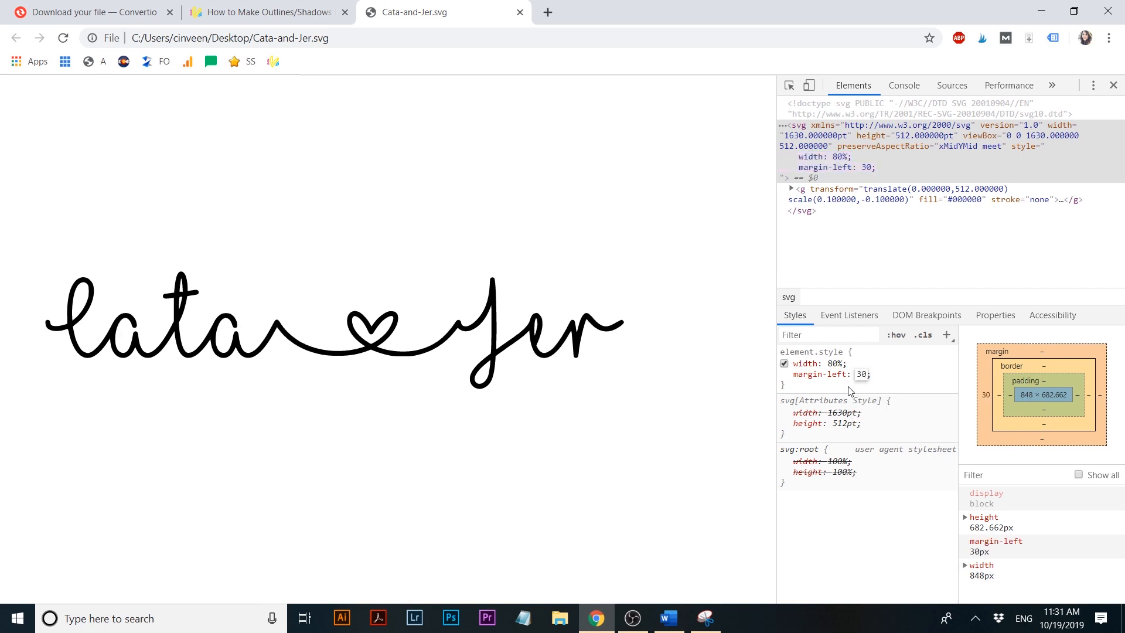
- Set the svg element's margin-left to 60px, trying 50 on the way
key("BackSpace")
key("BackSpace")
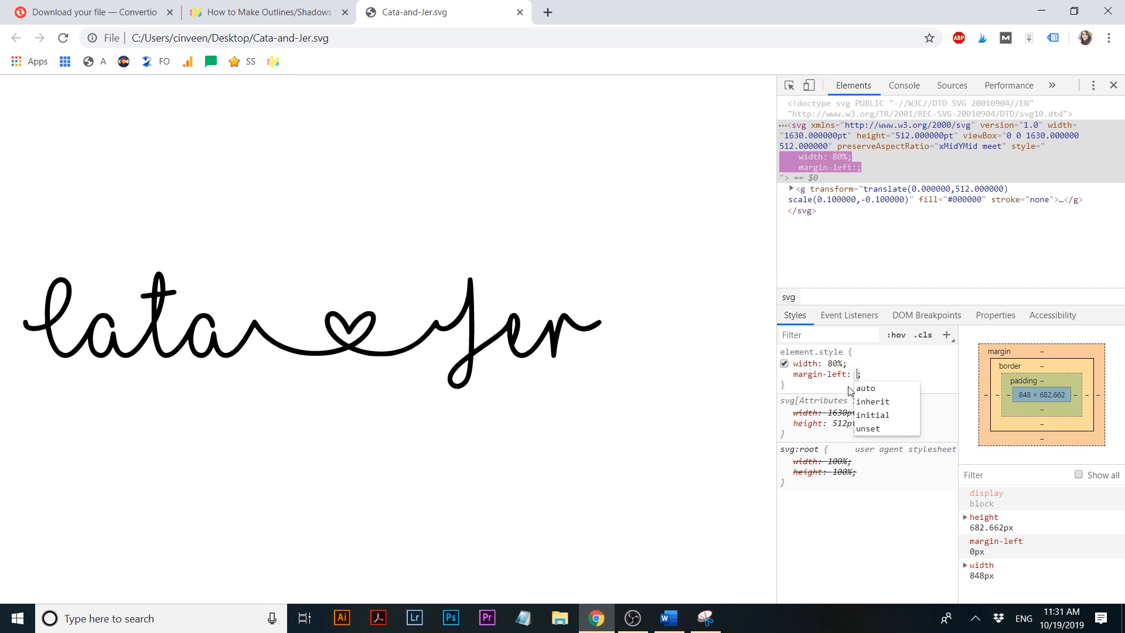
type("50")
key("BackSpace")
key("BackSpace")
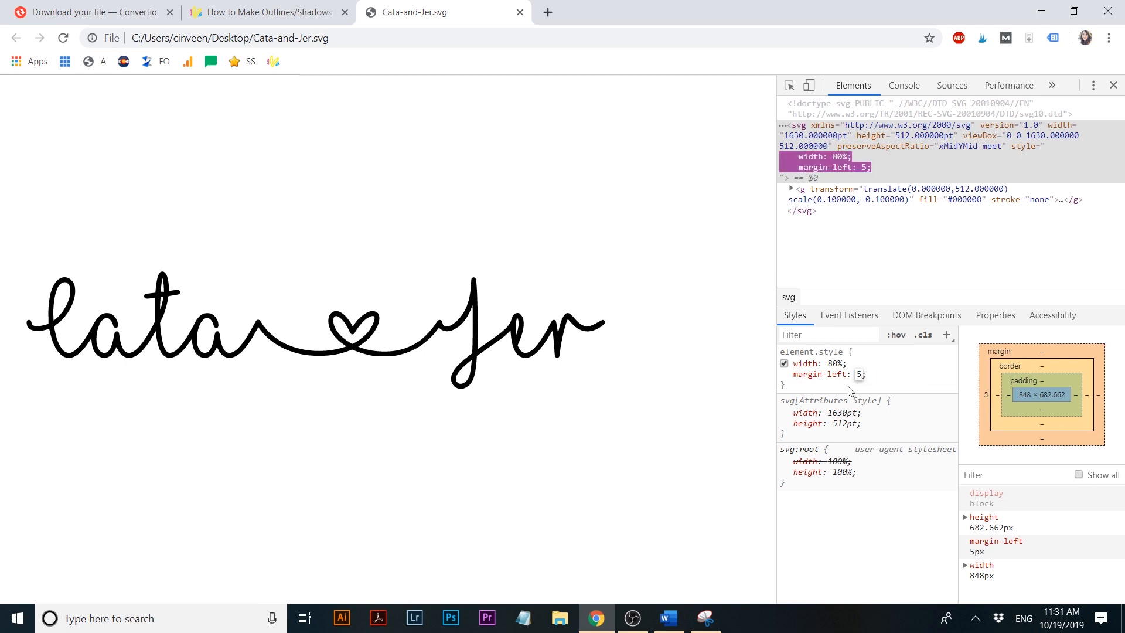
type("60")
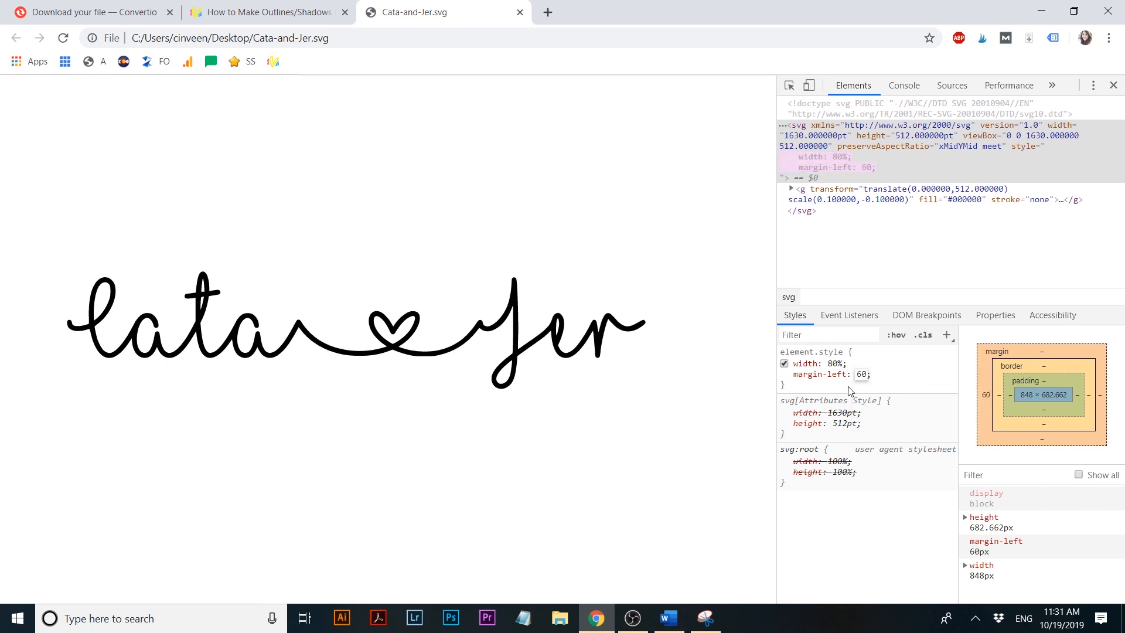
left_click(891, 384)
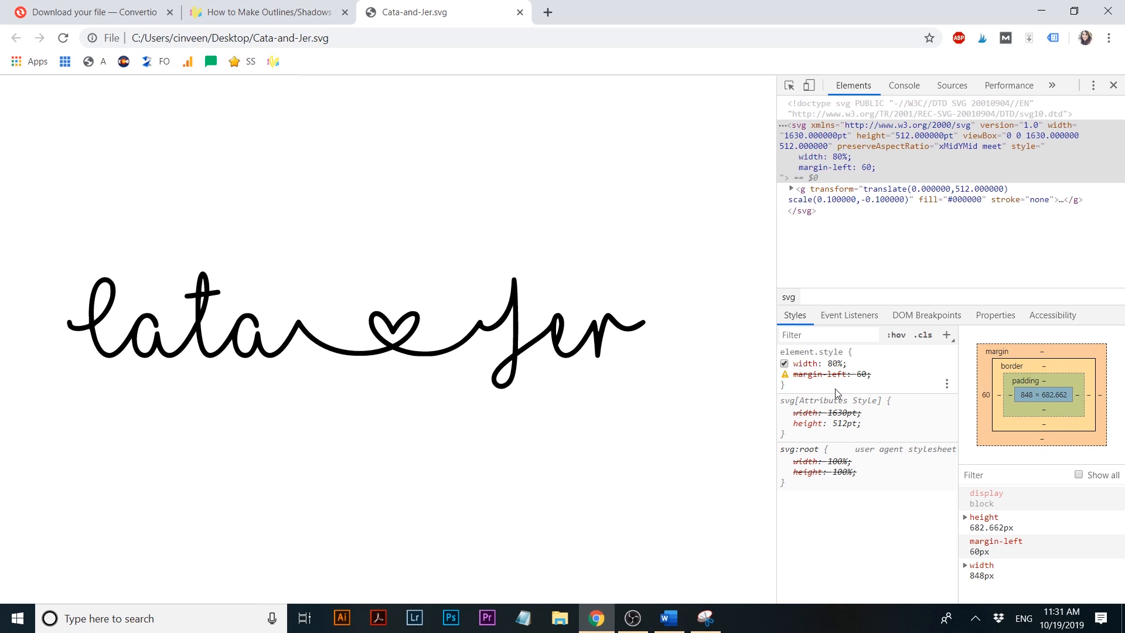
left_click(865, 374)
type("px")
left_click(828, 397)
- Add a stroke property with the colour crimson to the svg element's inline style
left_click(796, 384)
type("stroke")
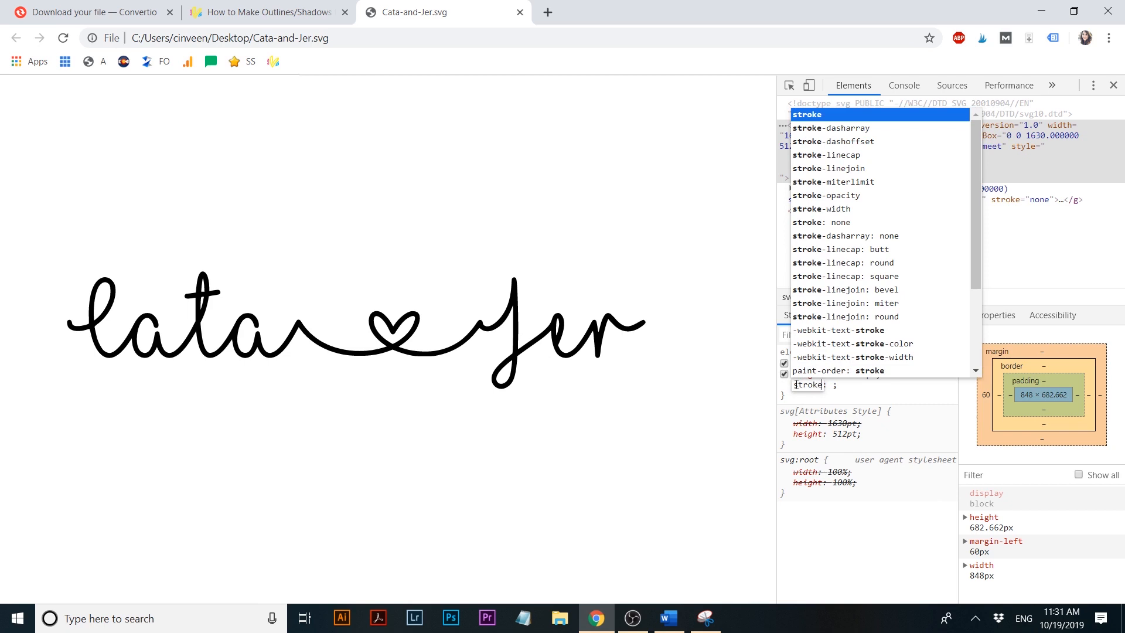
key("Tab")
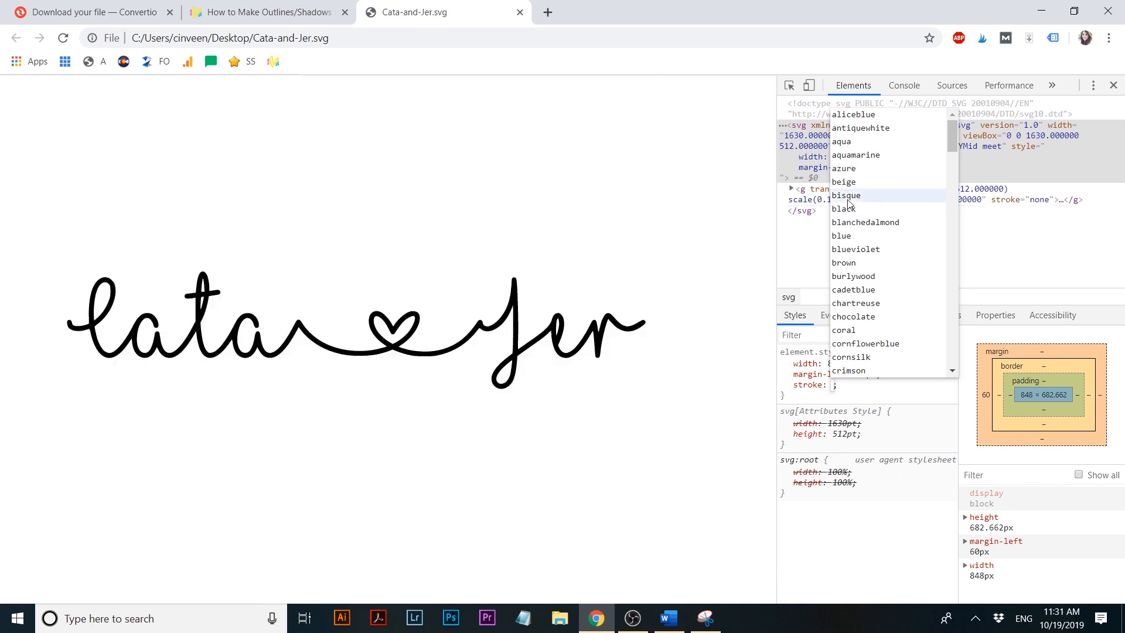
scroll(871, 175, "down", 2)
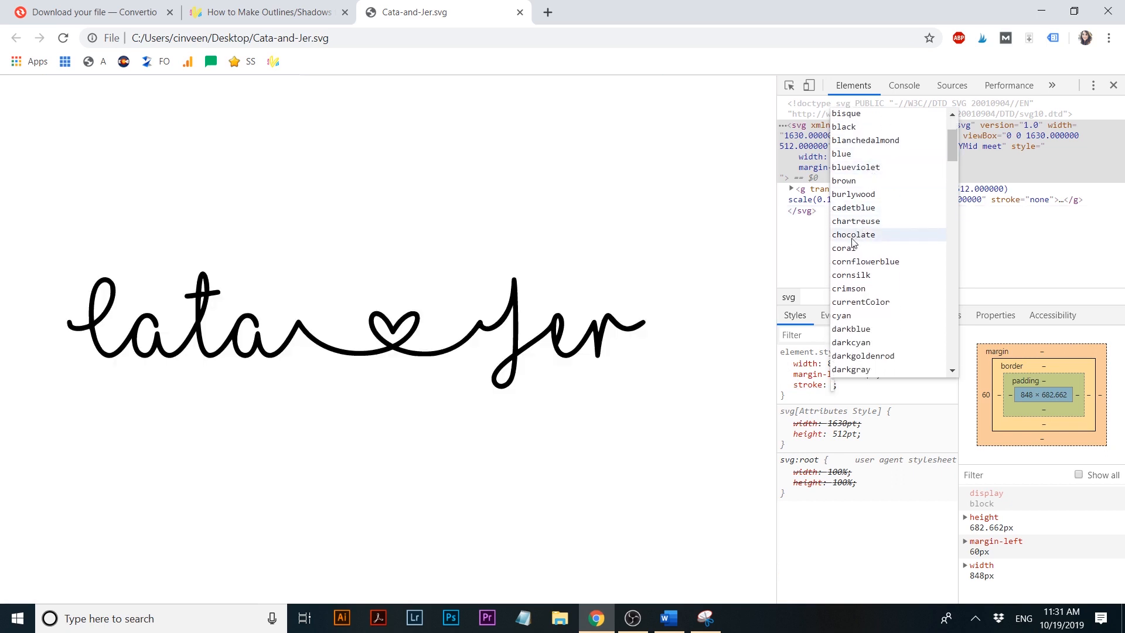
left_click(851, 290)
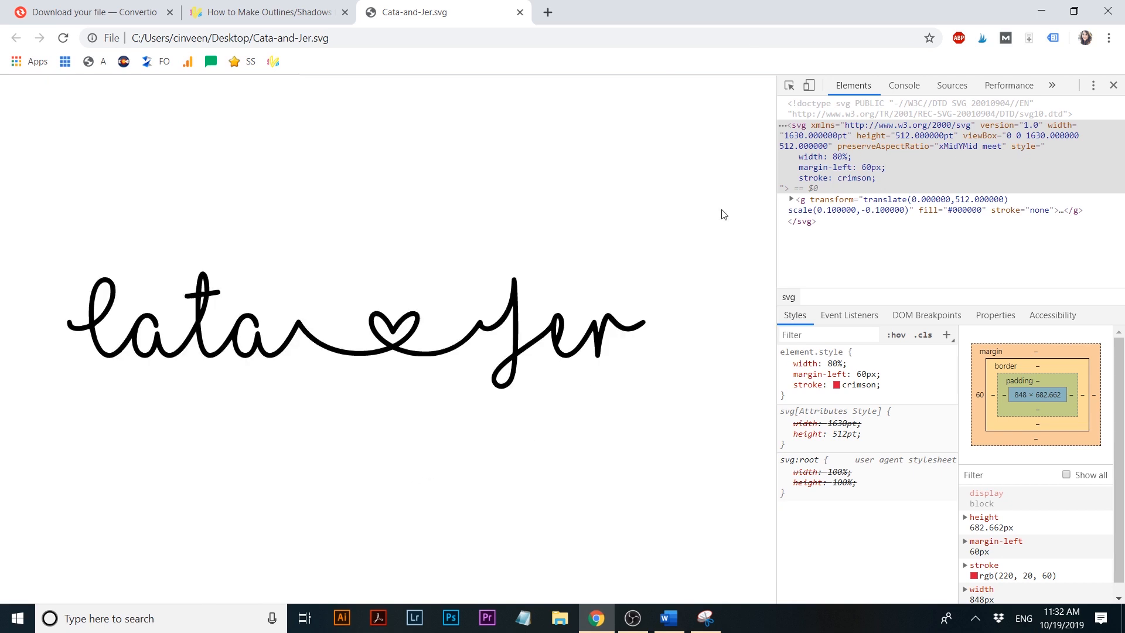
- Select the g element inside the svg and add a yellow stroke to its inline style
left_click(826, 202)
left_click(803, 363)
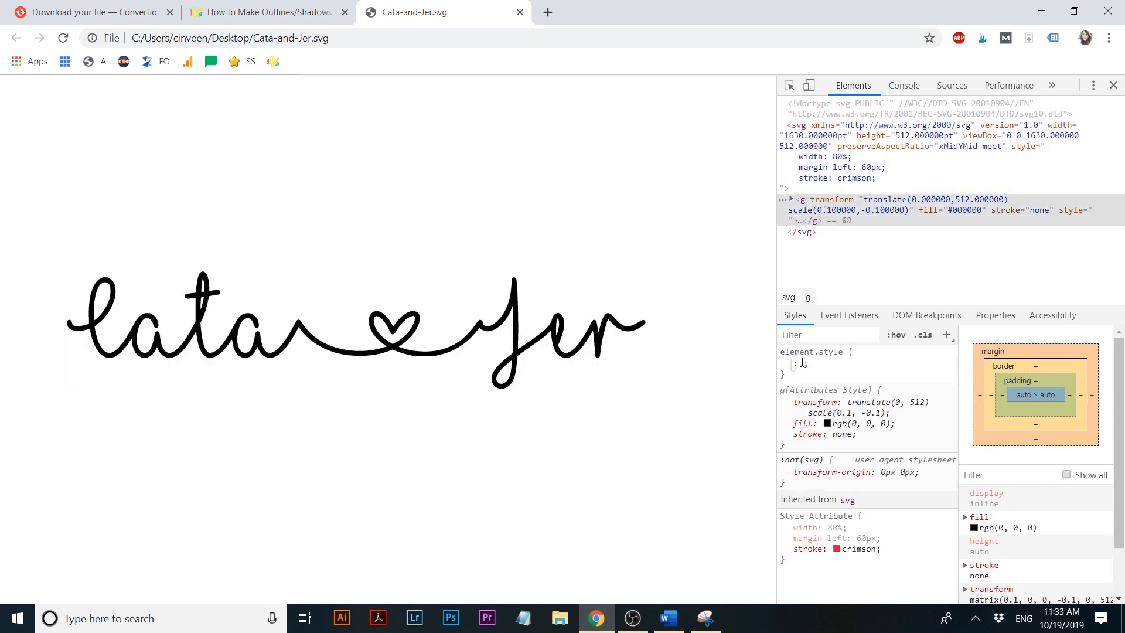
type("stroke")
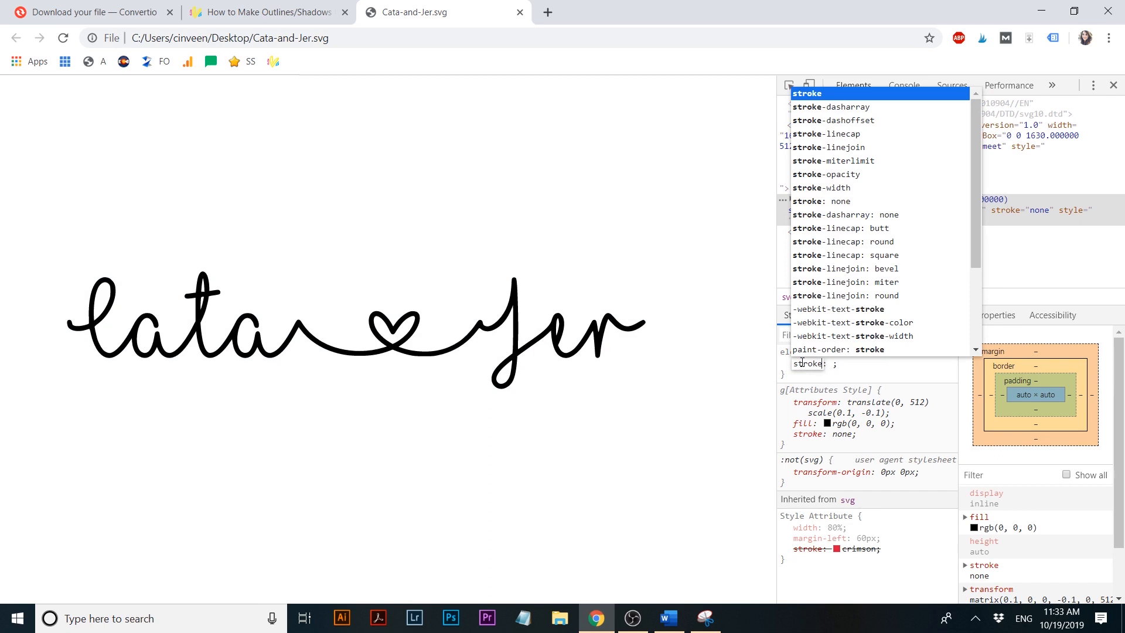
key("Tab")
type("yellow")
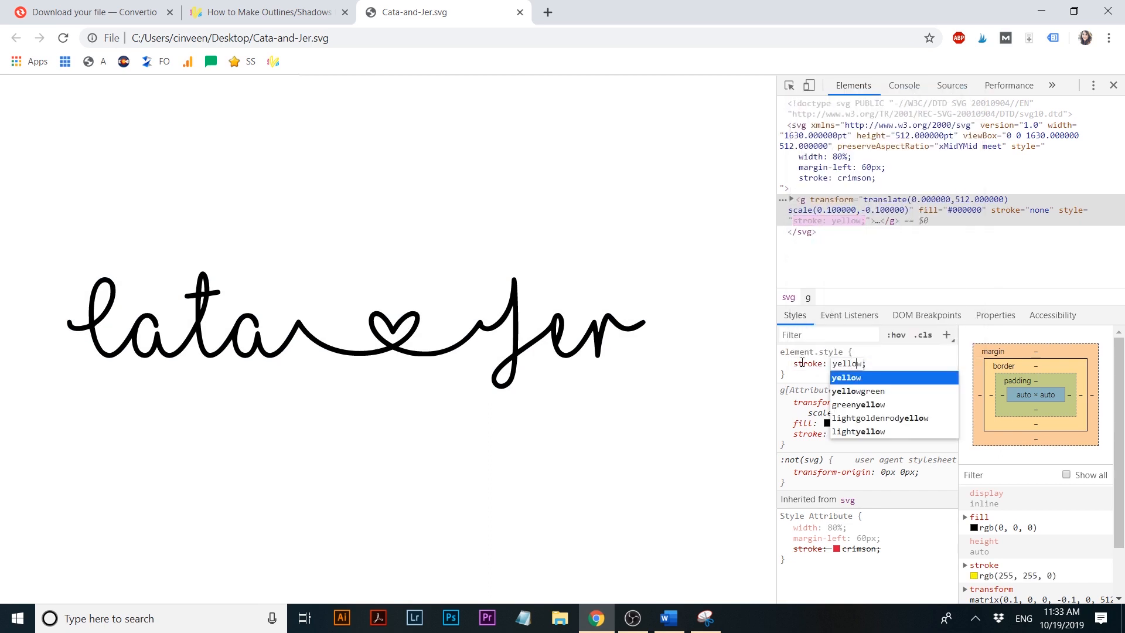
key("Return")
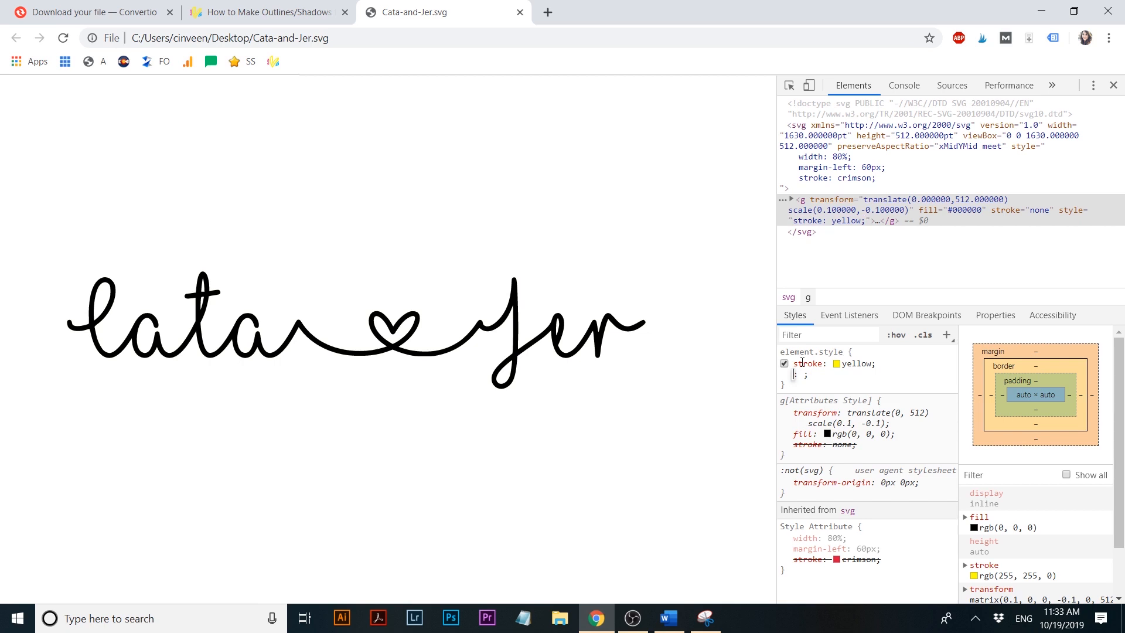
- Add a stroke-width property to the g element's inline style, trying 30 and 60
type("stro")
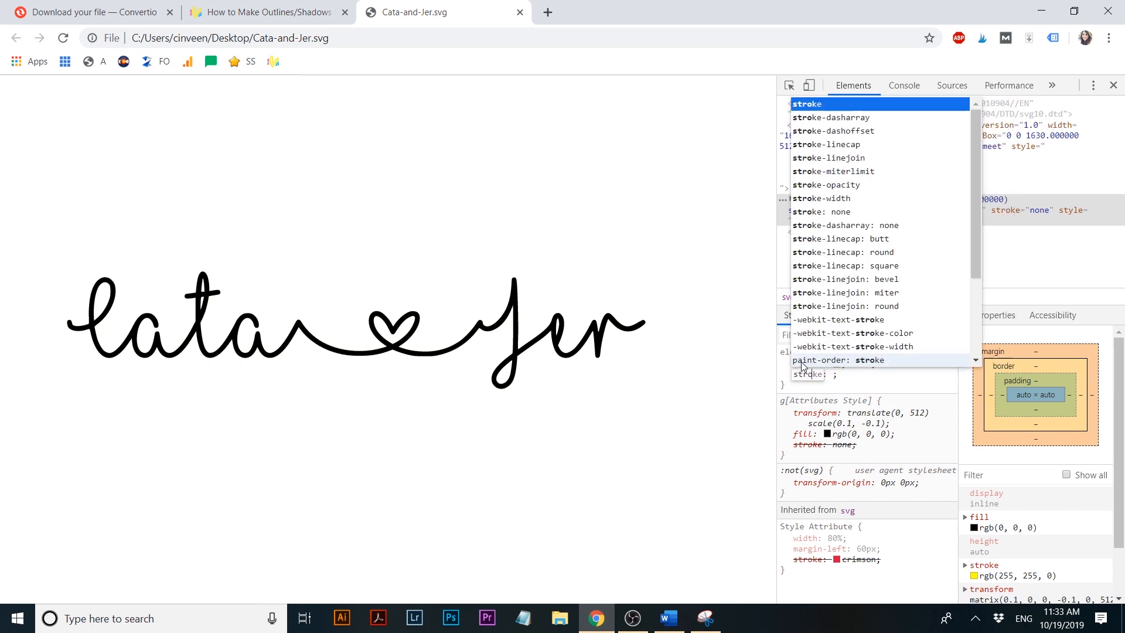
type("ke-width: ")
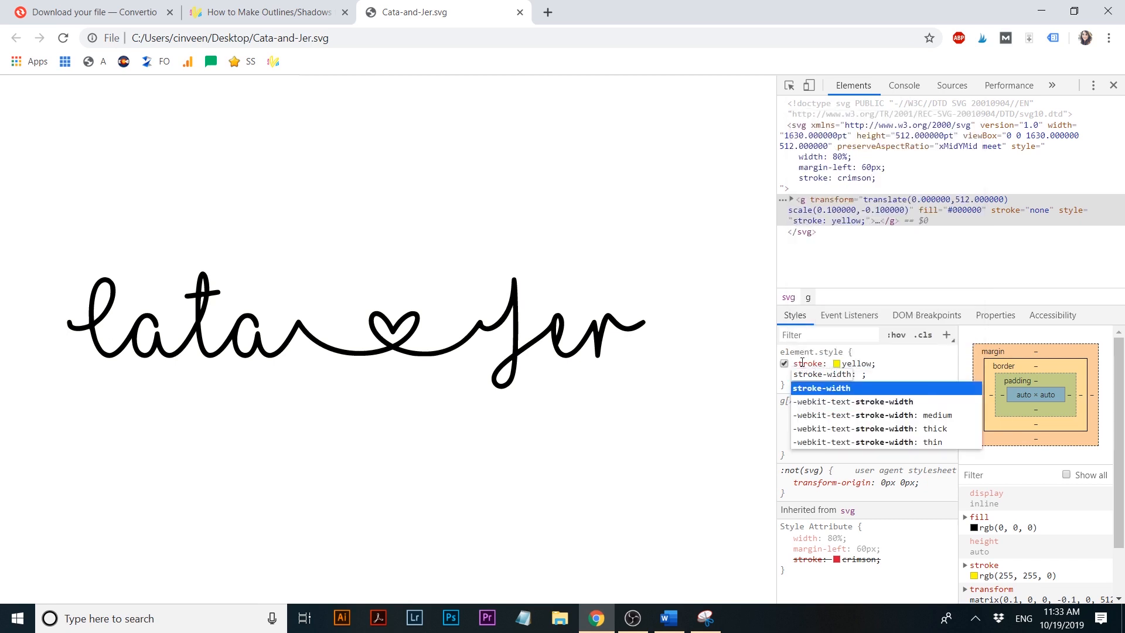
type("30")
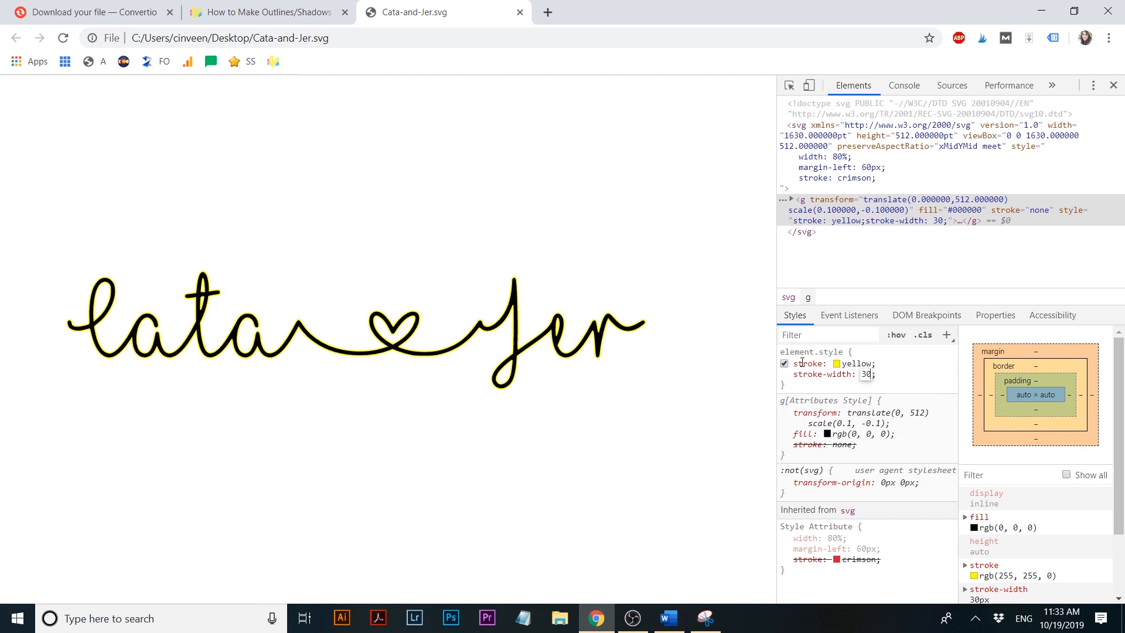
type("60")
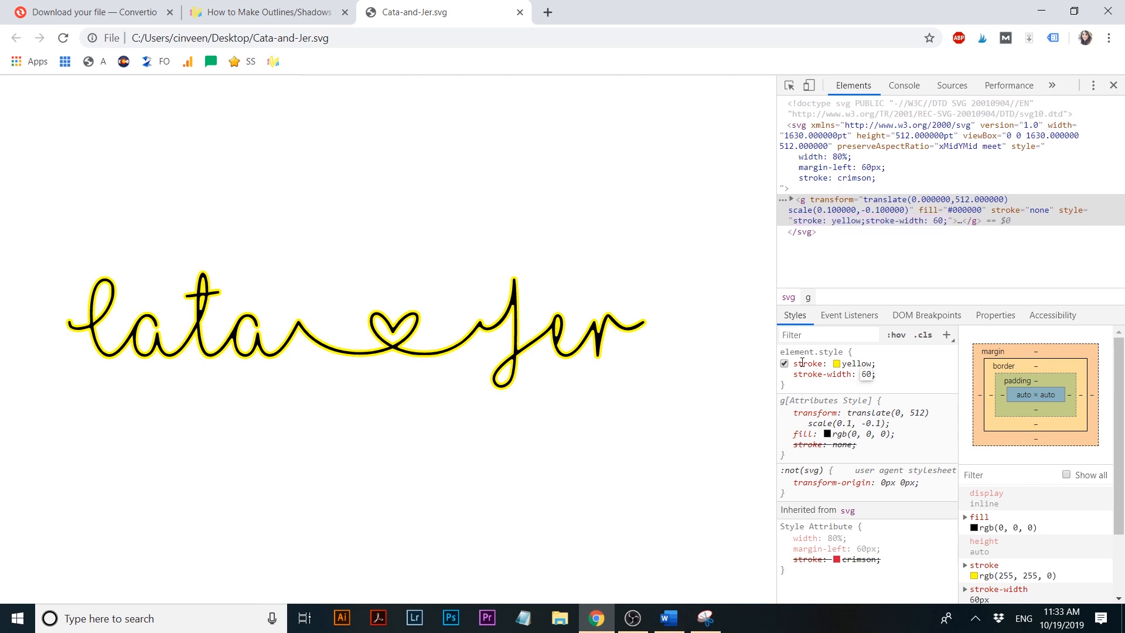
- Set the g element's stroke-width to 250 after trying 200
key("BackSpace")
key("BackSpace")
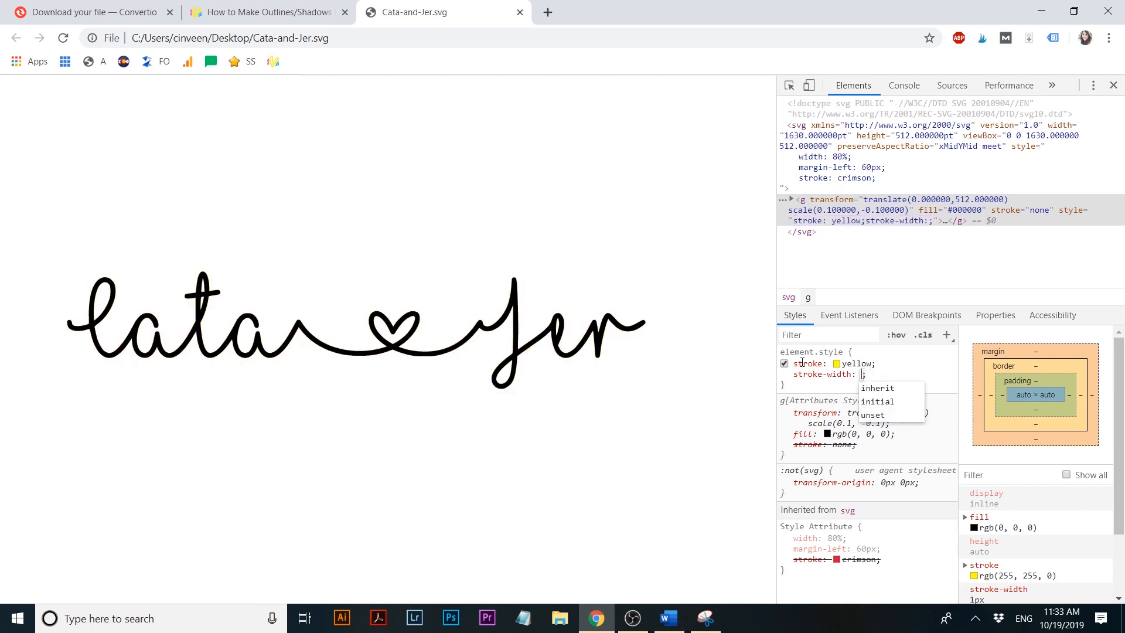
type("200")
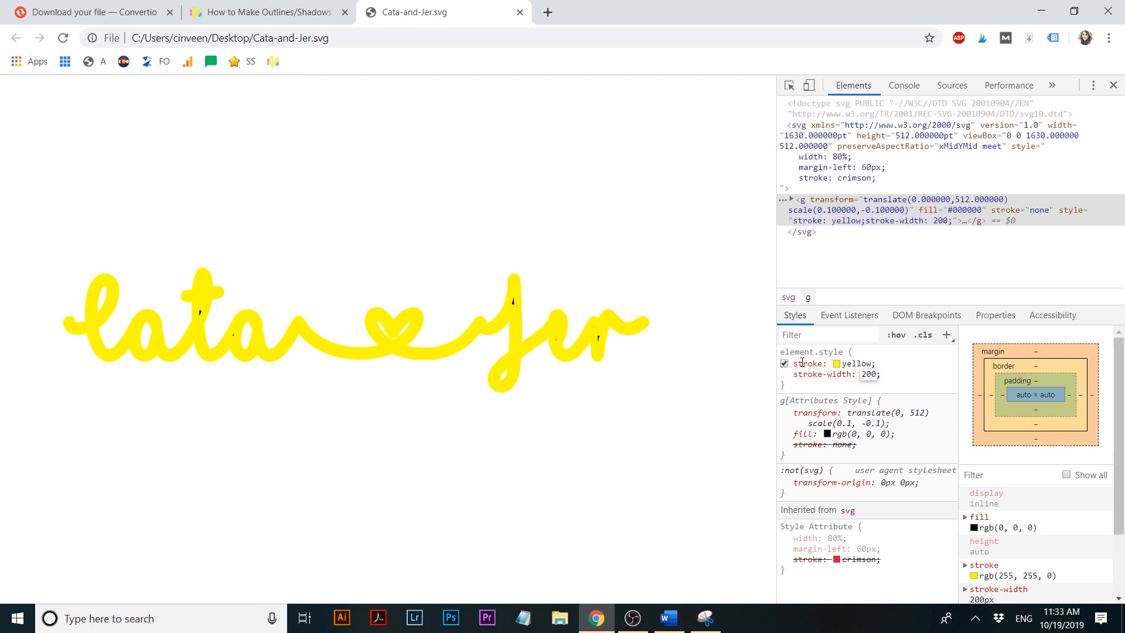
key("BackSpace")
key("BackSpace")
type("50")
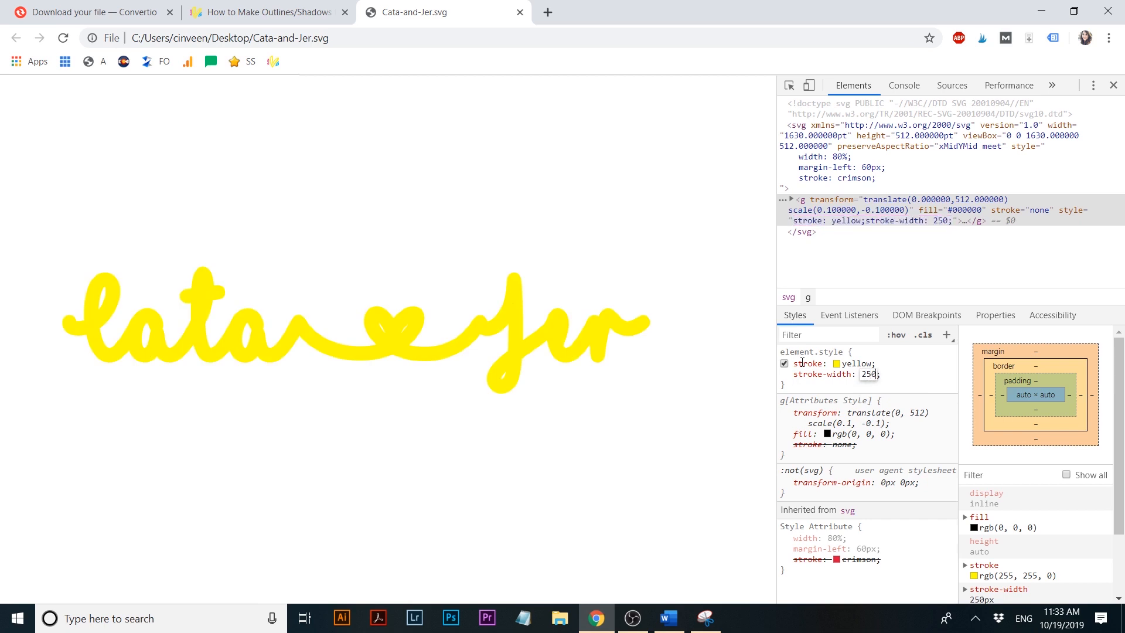
left_click(826, 388)
left_click(808, 388)
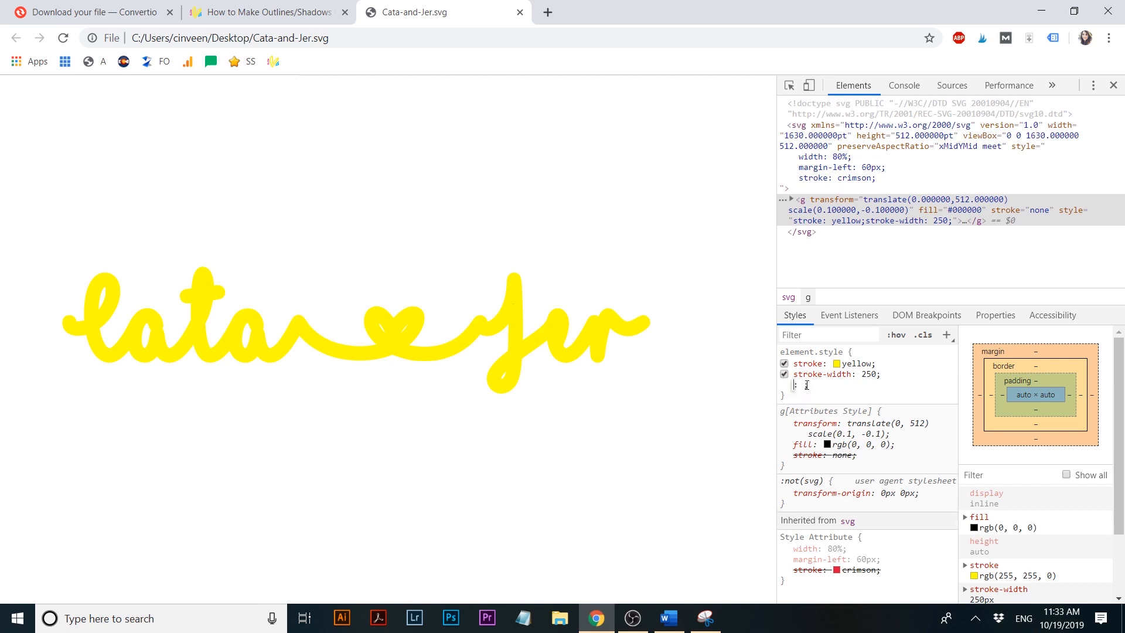
type("stroke")
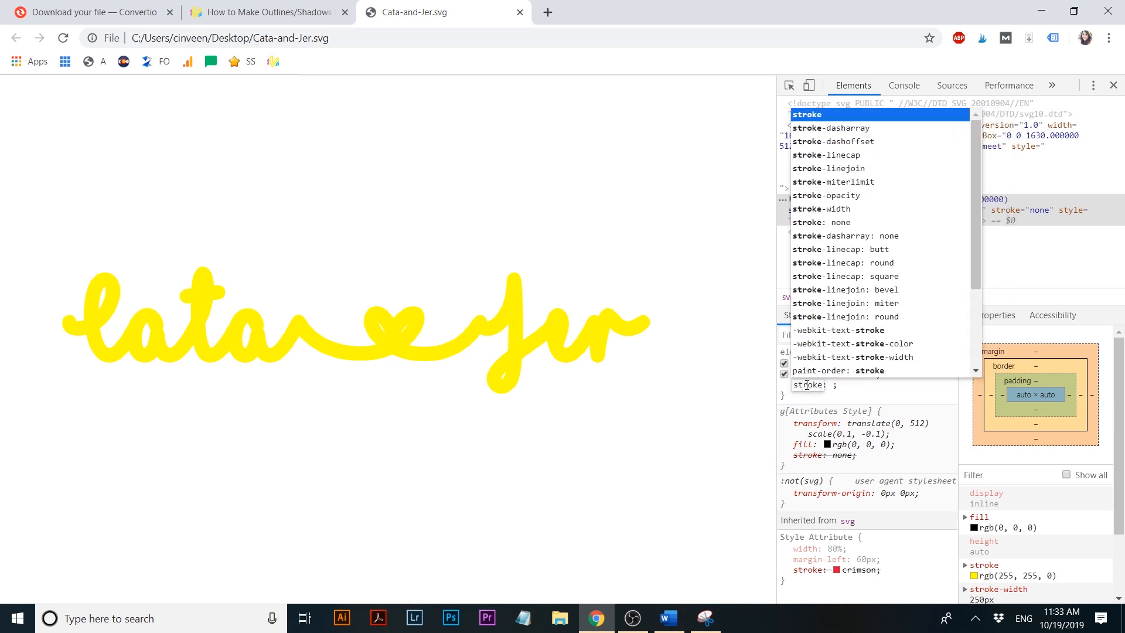
key("Tab")
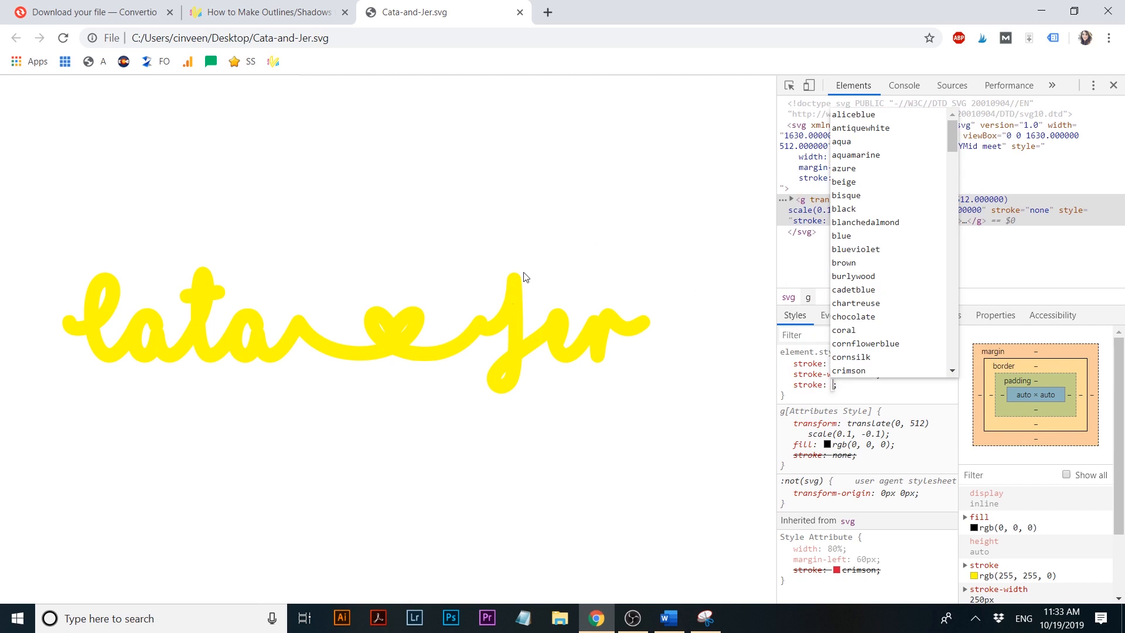
left_click(821, 399)
- Add a stroke-linejoin property set to round to the g element's inline style
left_click(814, 387)
type("stroke")
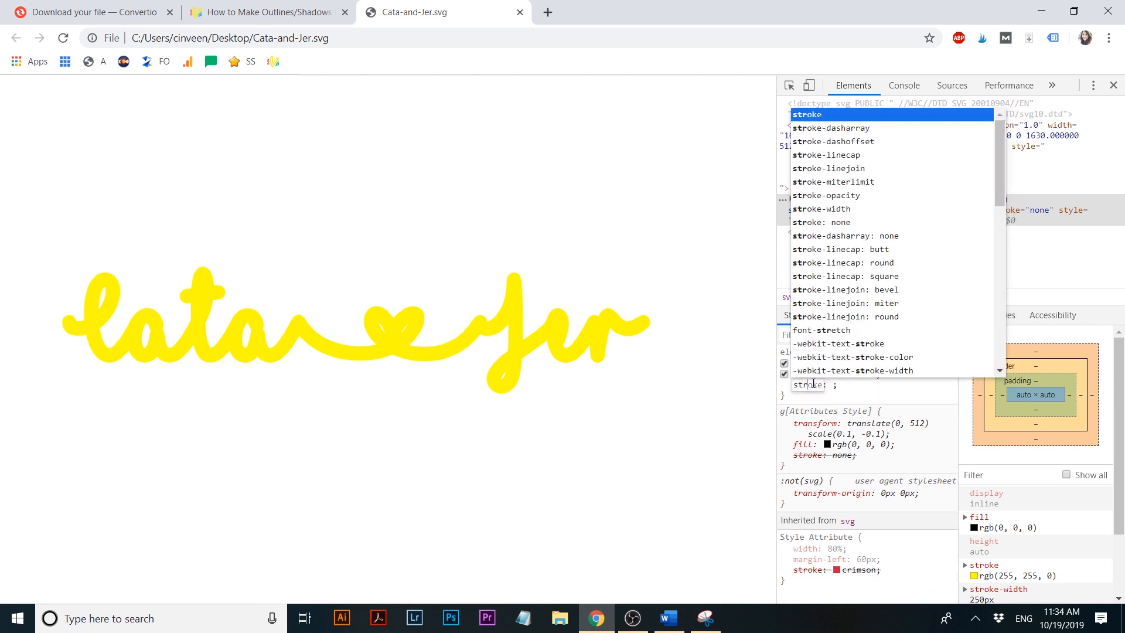
type("-lin")
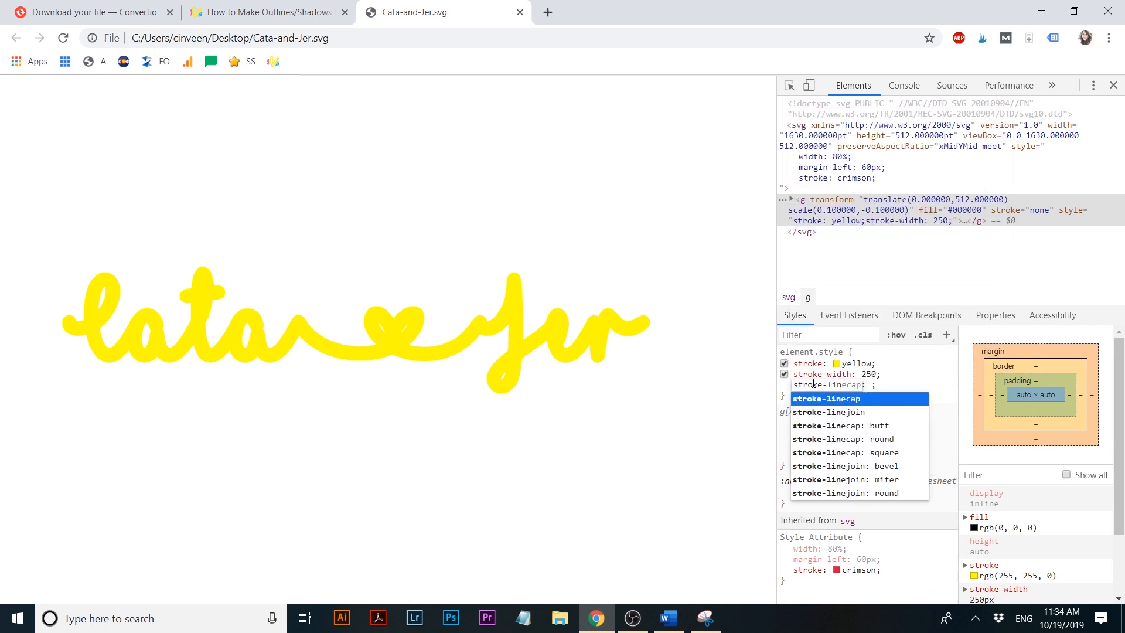
type("ejio")
key("BackSpace")
key("BackSpace")
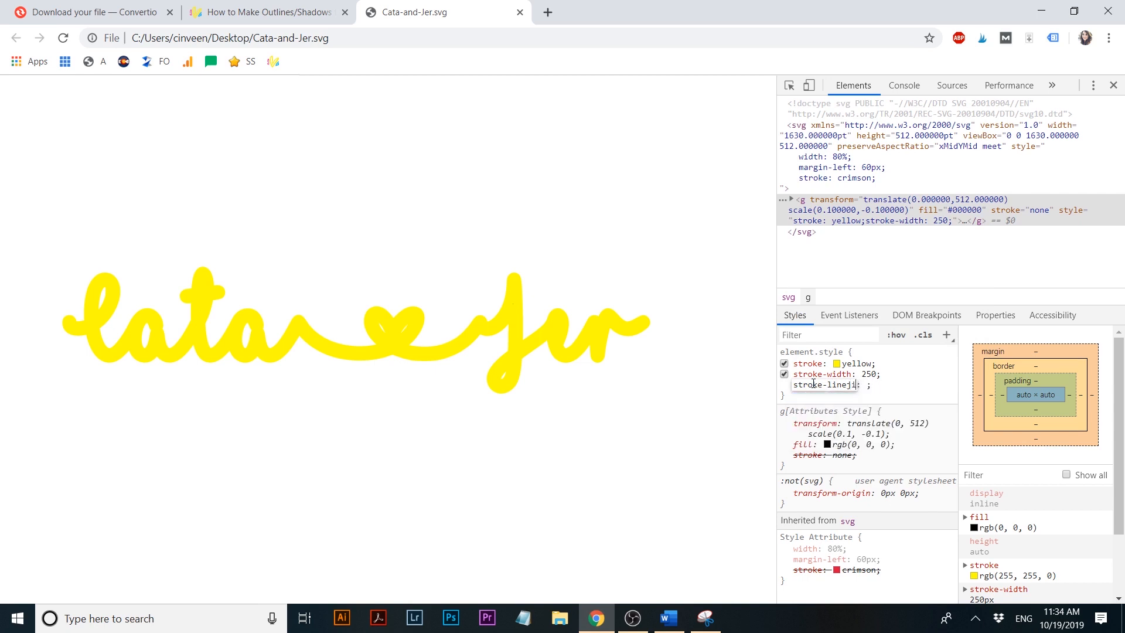
type("oin")
key("Tab")
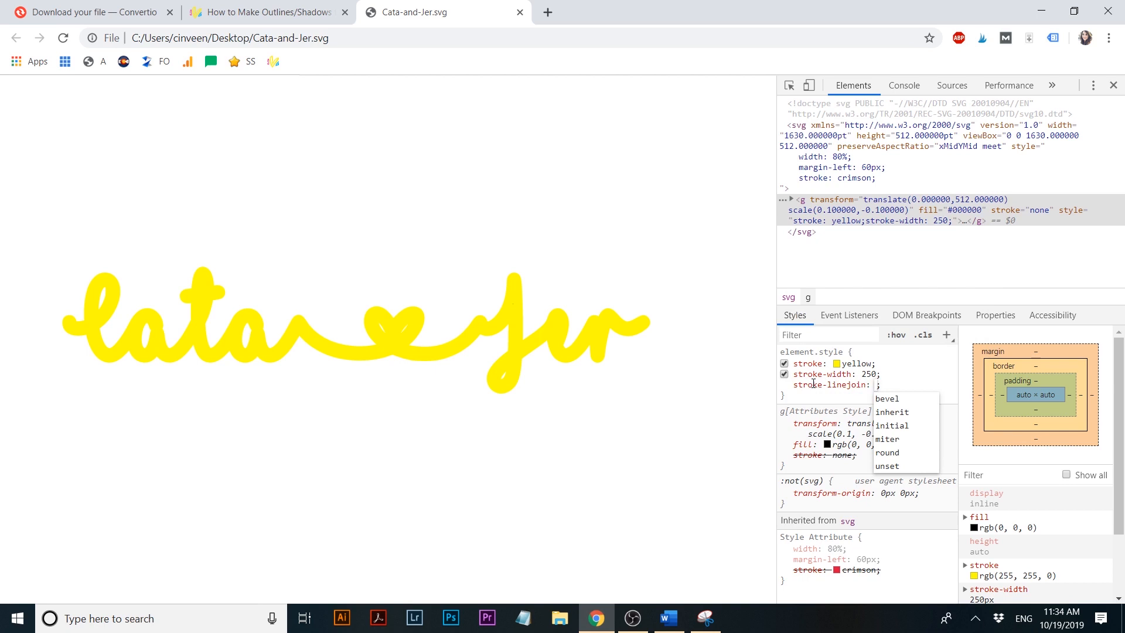
type("round")
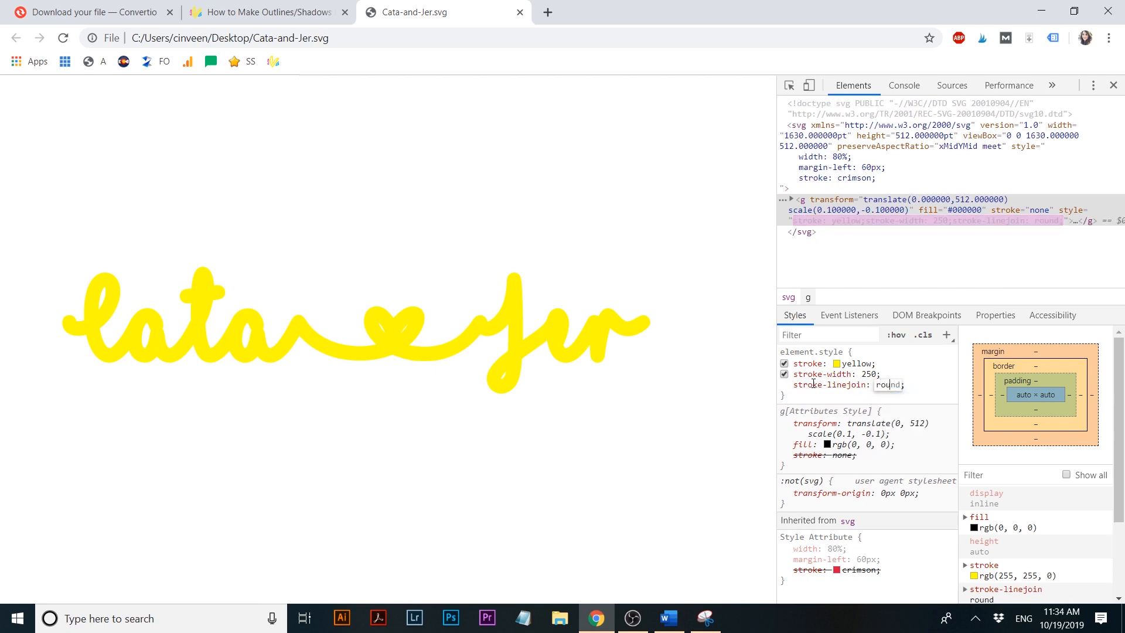
key("Tab")
left_click(705, 500)
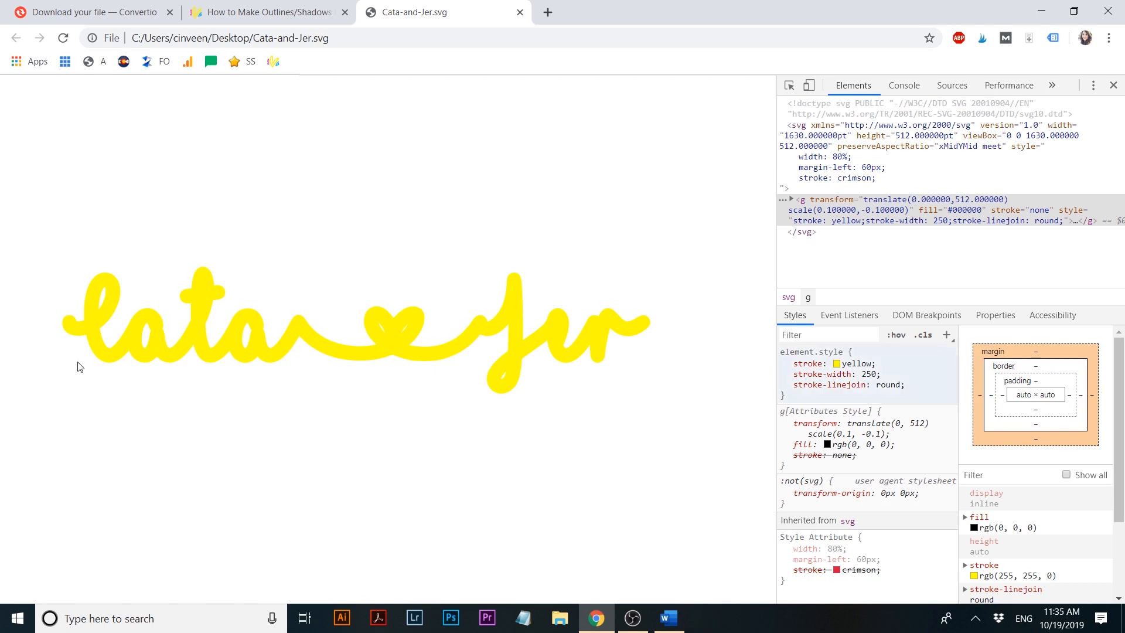
- Open the Snipping Tool and capture a rectangular snip around the whole yellow lettering
left_click(150, 617)
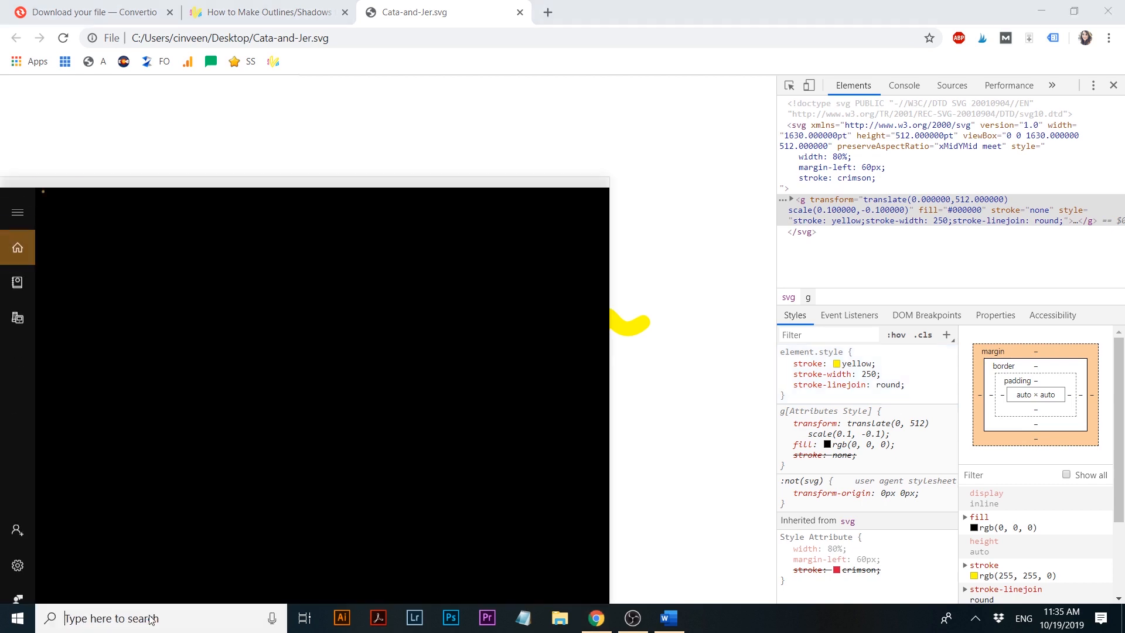
type("sni")
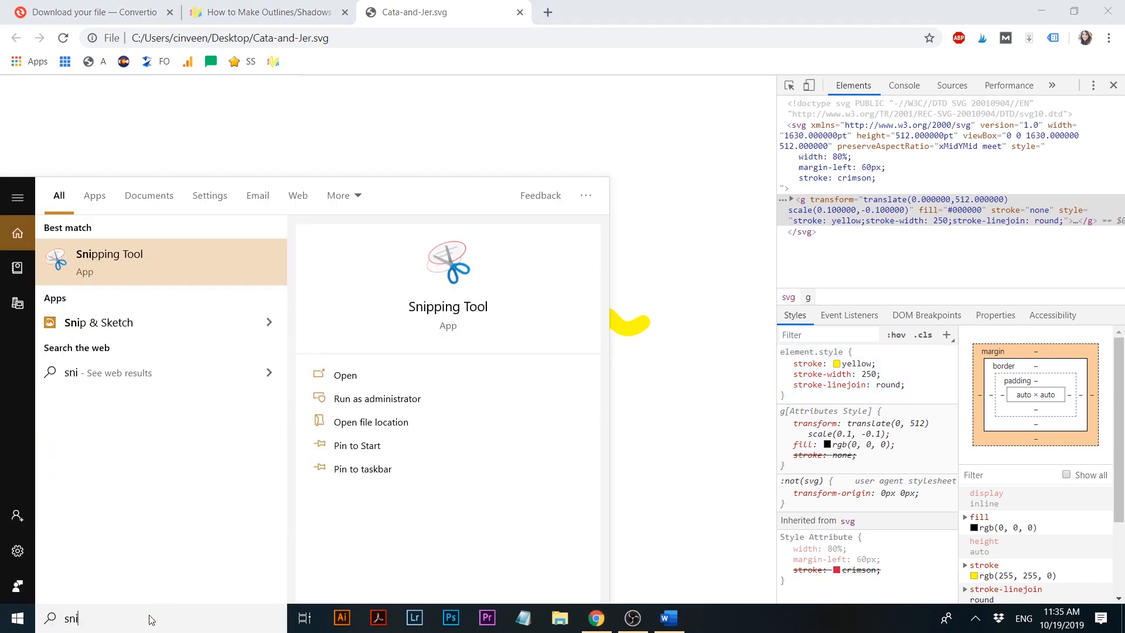
left_click(94, 247)
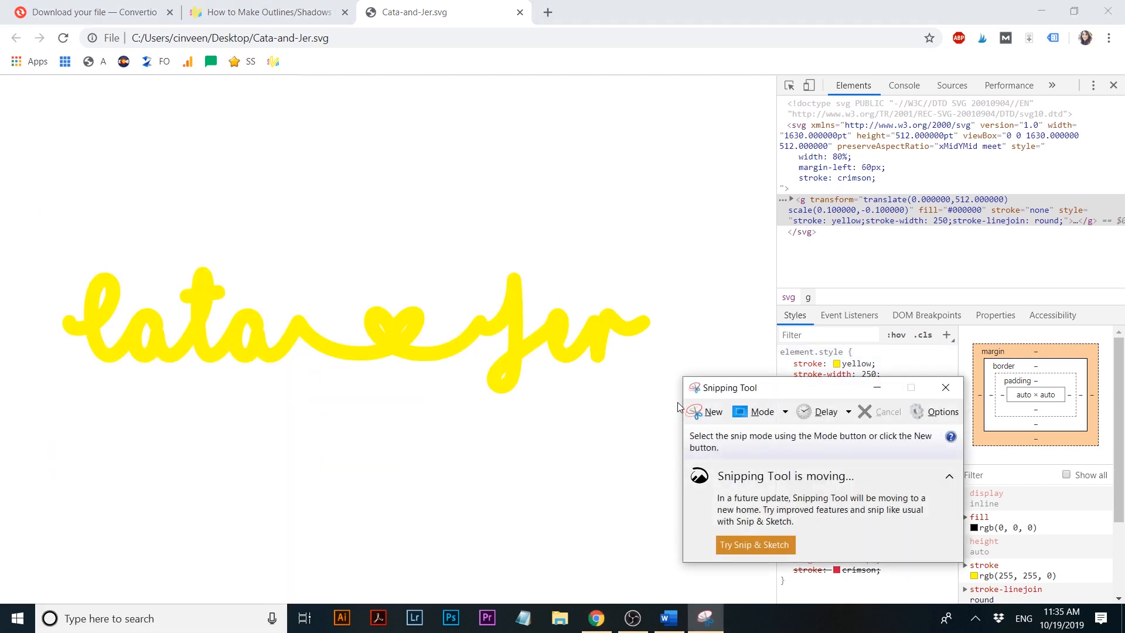
left_click(692, 407)
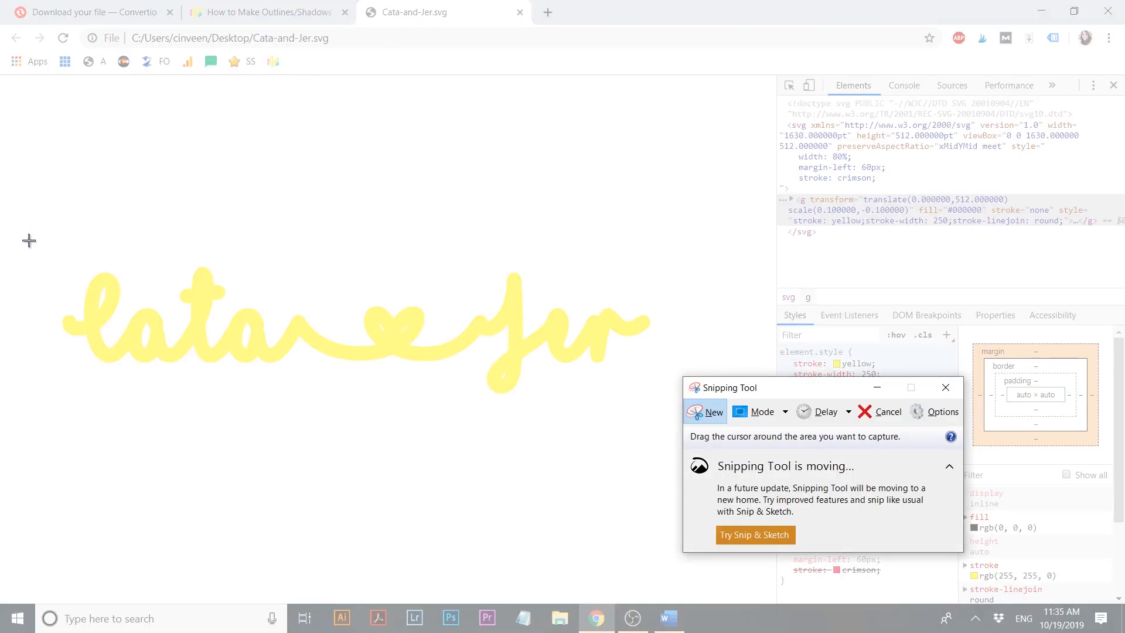
left_click_drag(29, 240, 697, 444)
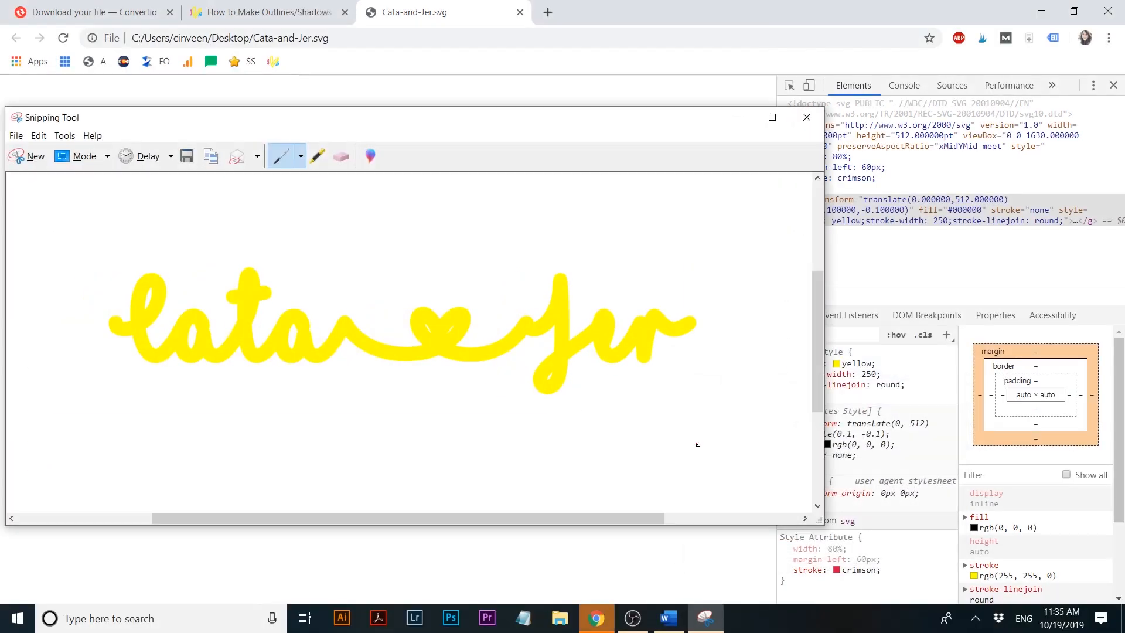
- Save the snip to the Desktop as a JPEG file named Cata and Jer Outline
left_click(16, 135)
left_click(38, 170)
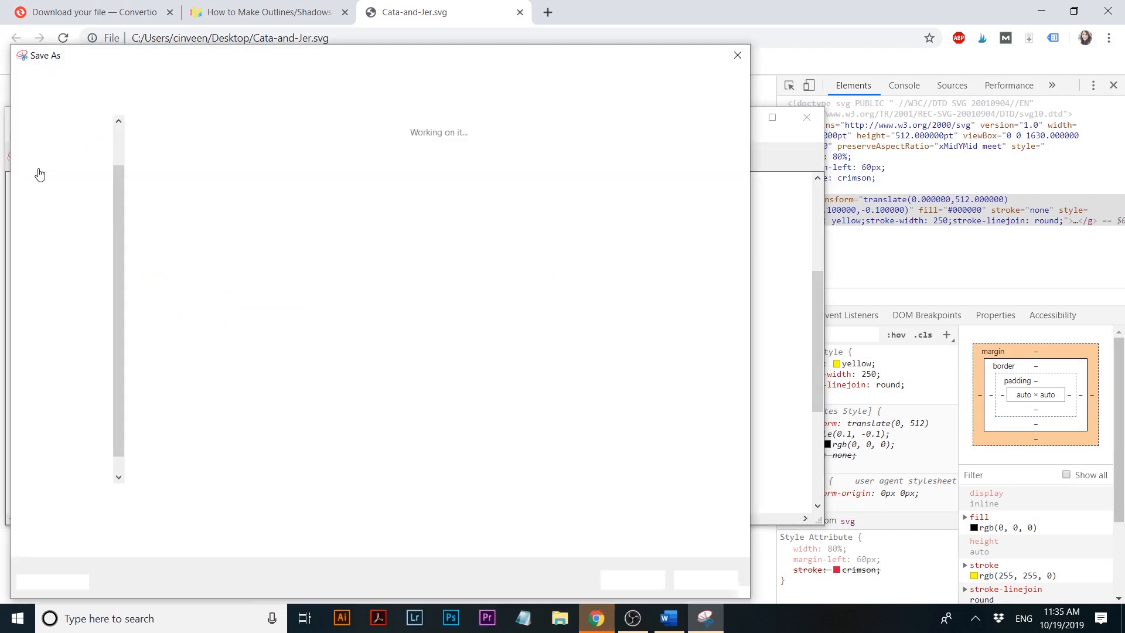
type("Cata a")
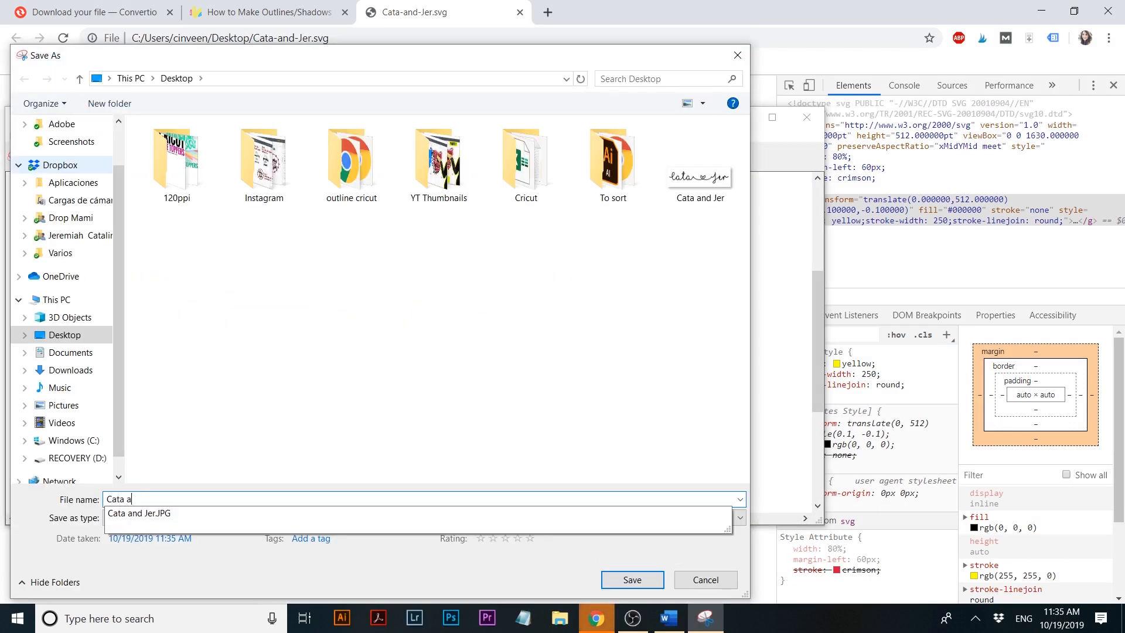
type("nd Jer Ou")
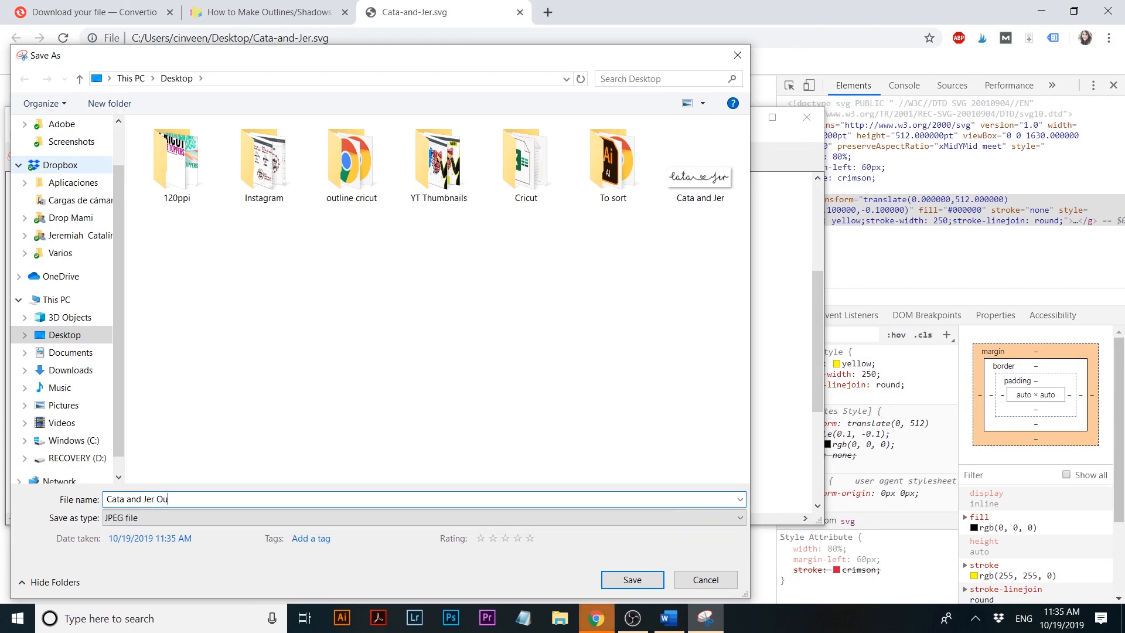
type("tline")
key("Return")
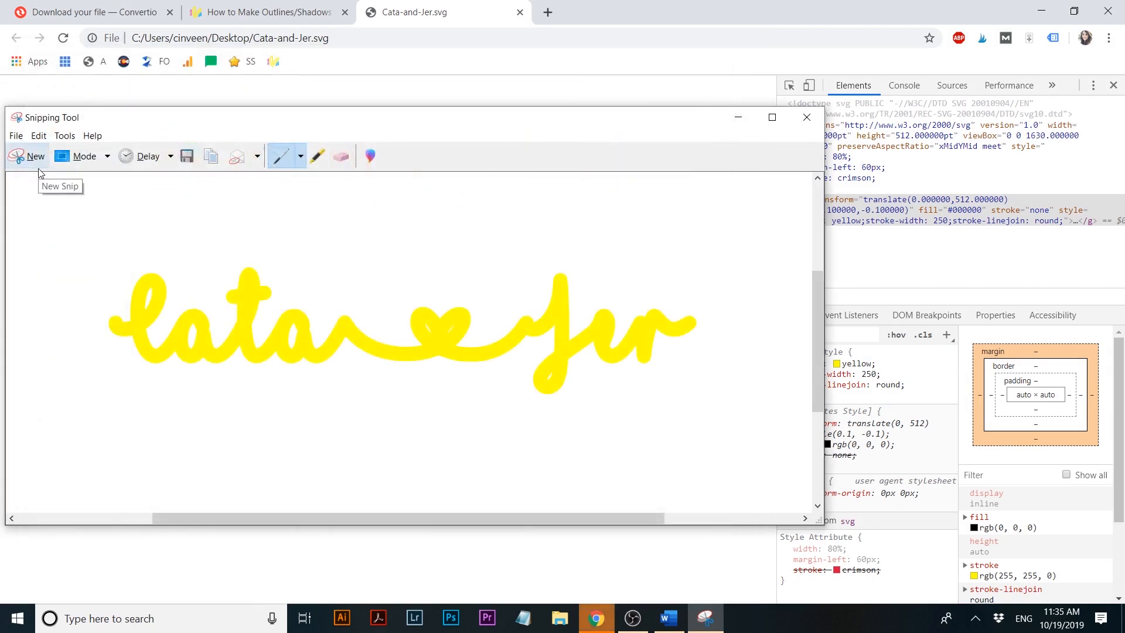
- Close the Cata-and-Jer.svg page in Chrome and start a new project in Cricut Design Space
left_click(596, 618)
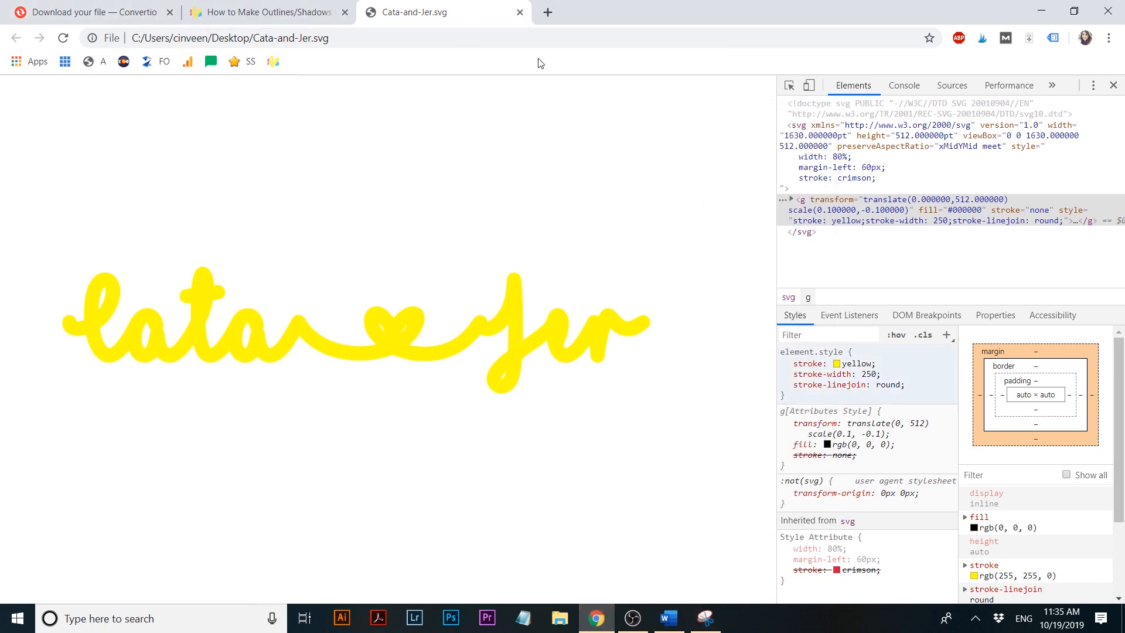
left_click(520, 13)
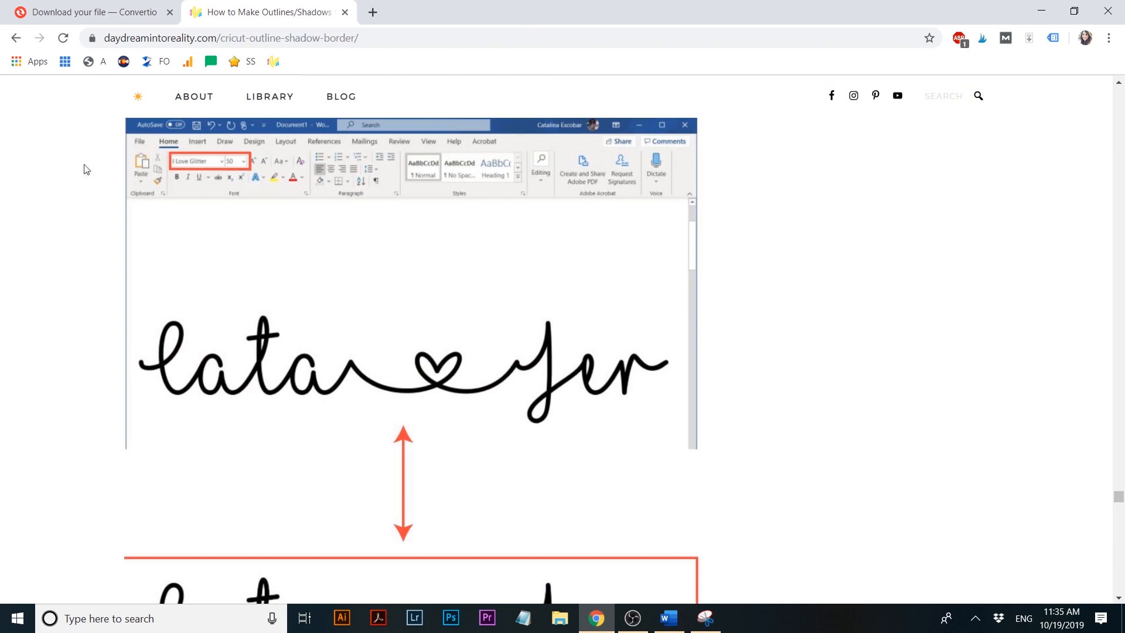
left_click(189, 621)
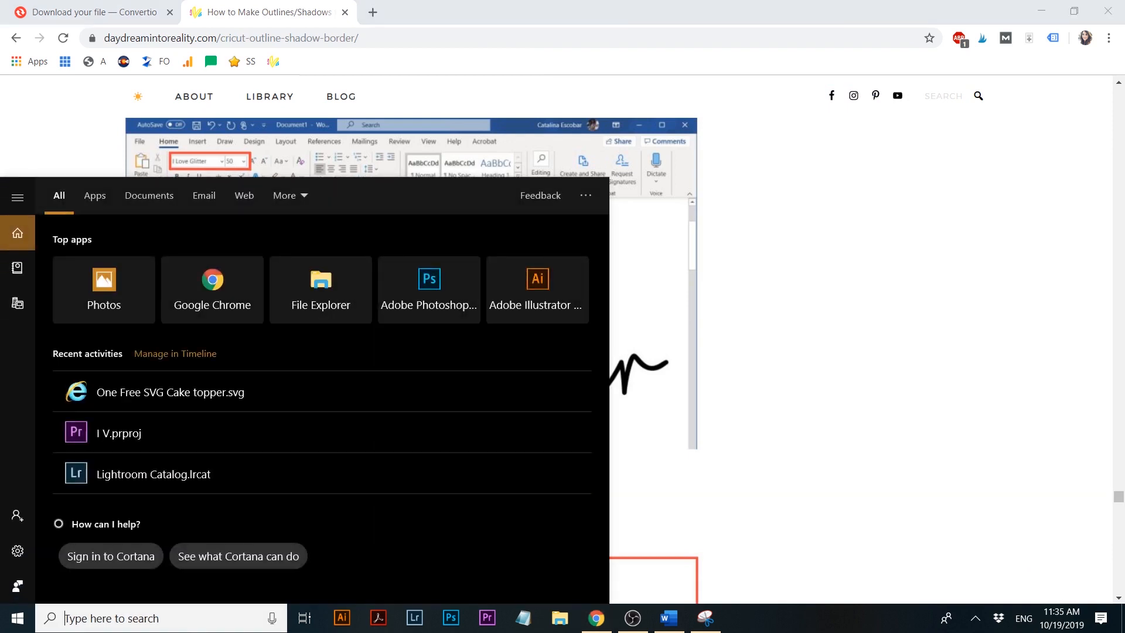
type("cricu")
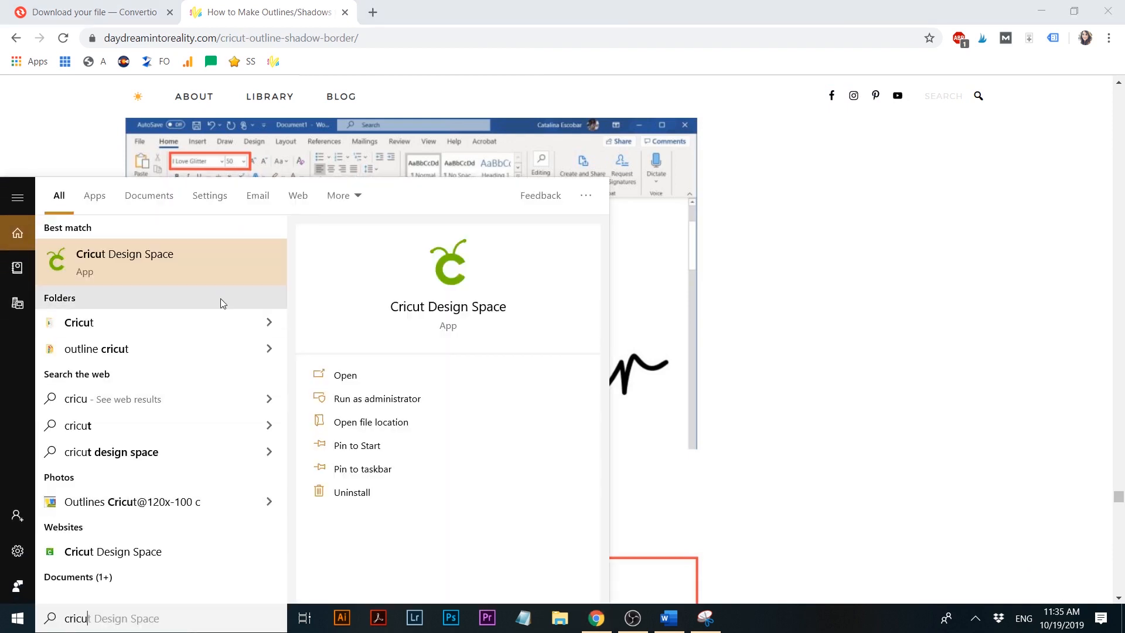
type("t")
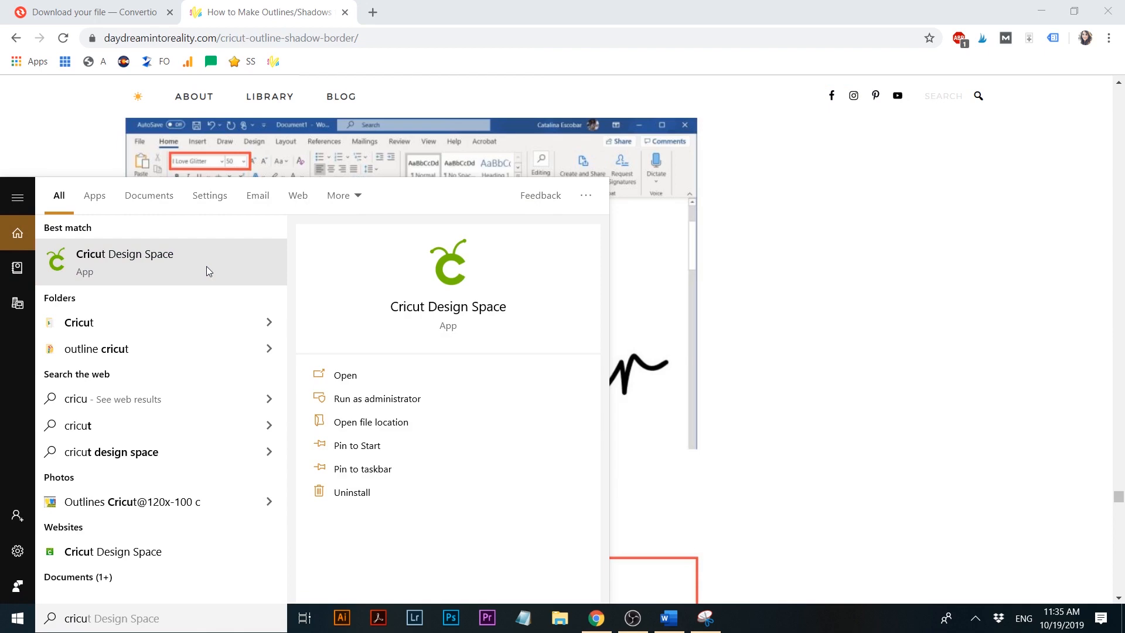
left_click(51, 251)
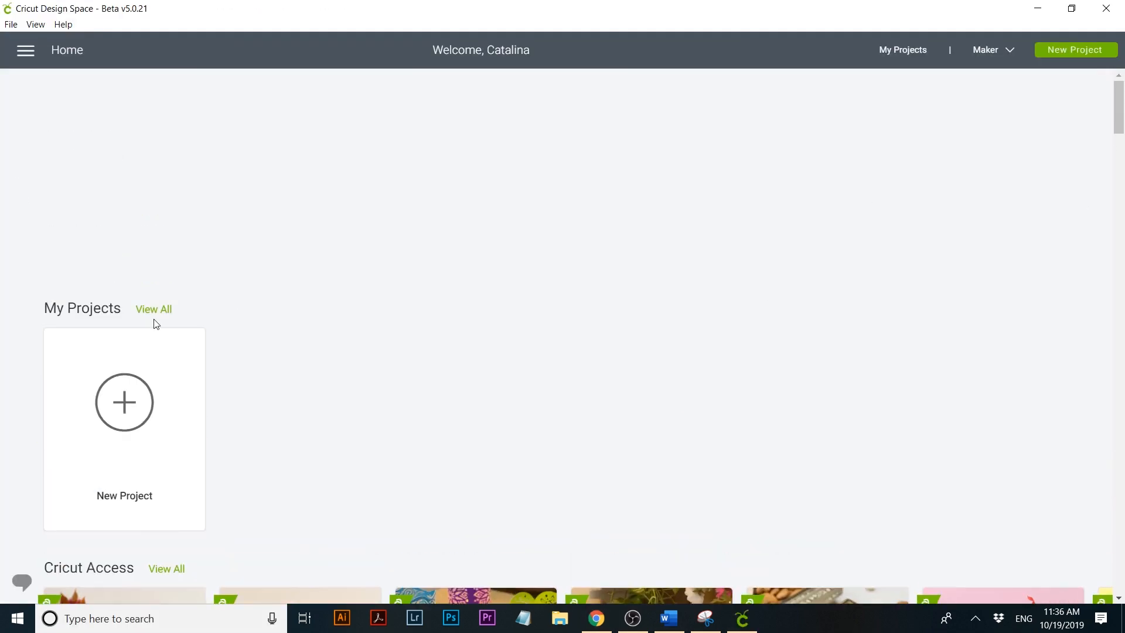
scroll(155, 324, "down", 4)
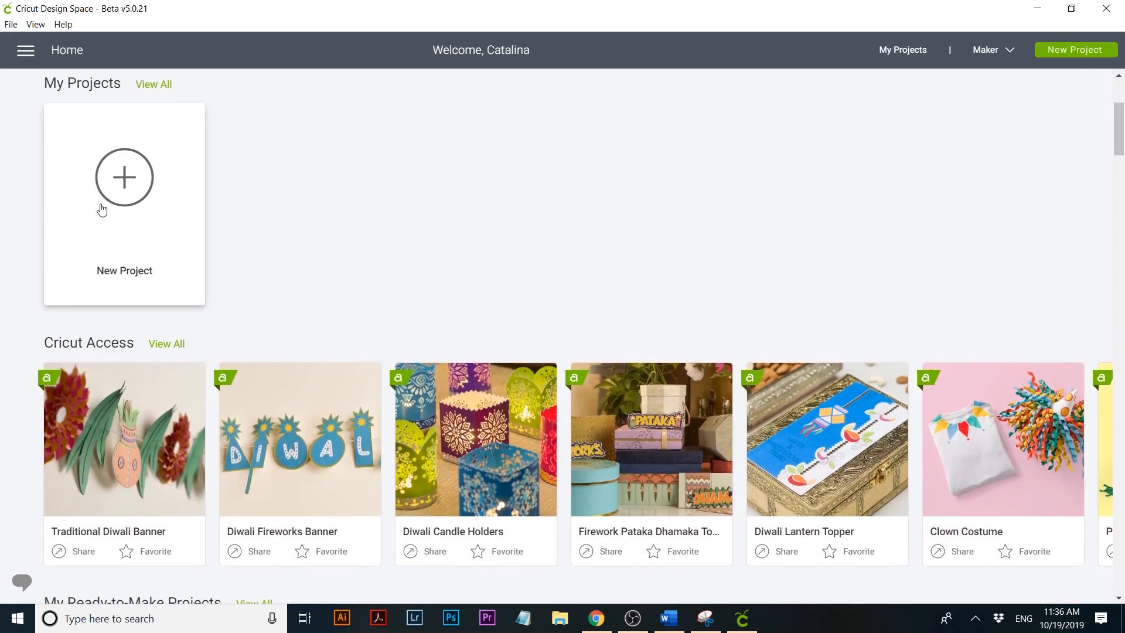
left_click(124, 151)
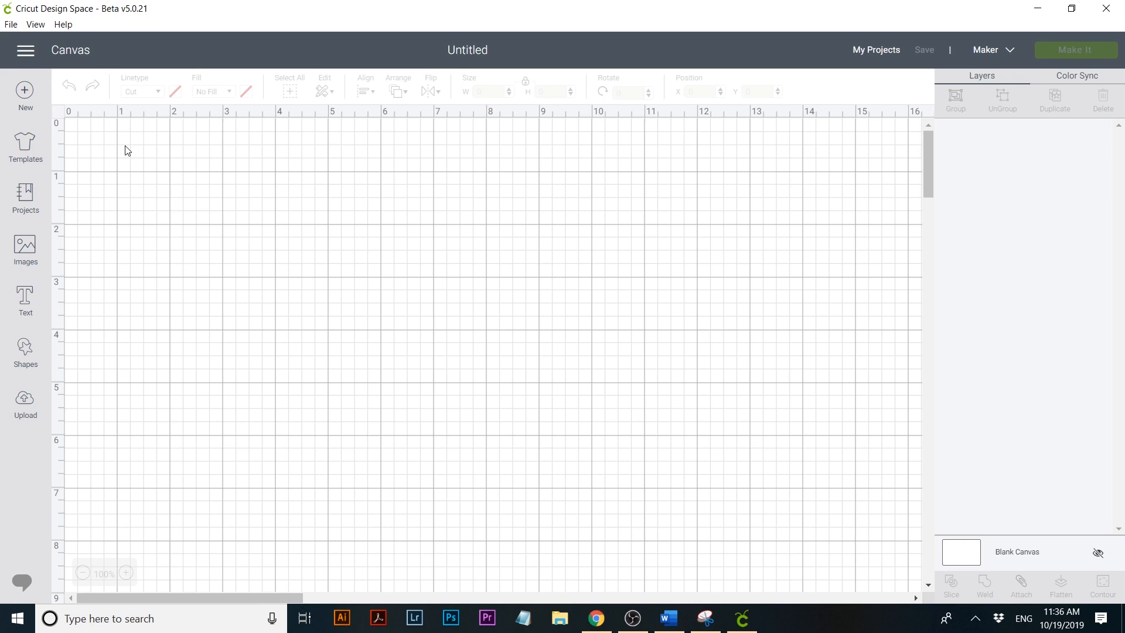
- Upload the Cata and Jer Outline image from the Desktop
left_click(24, 410)
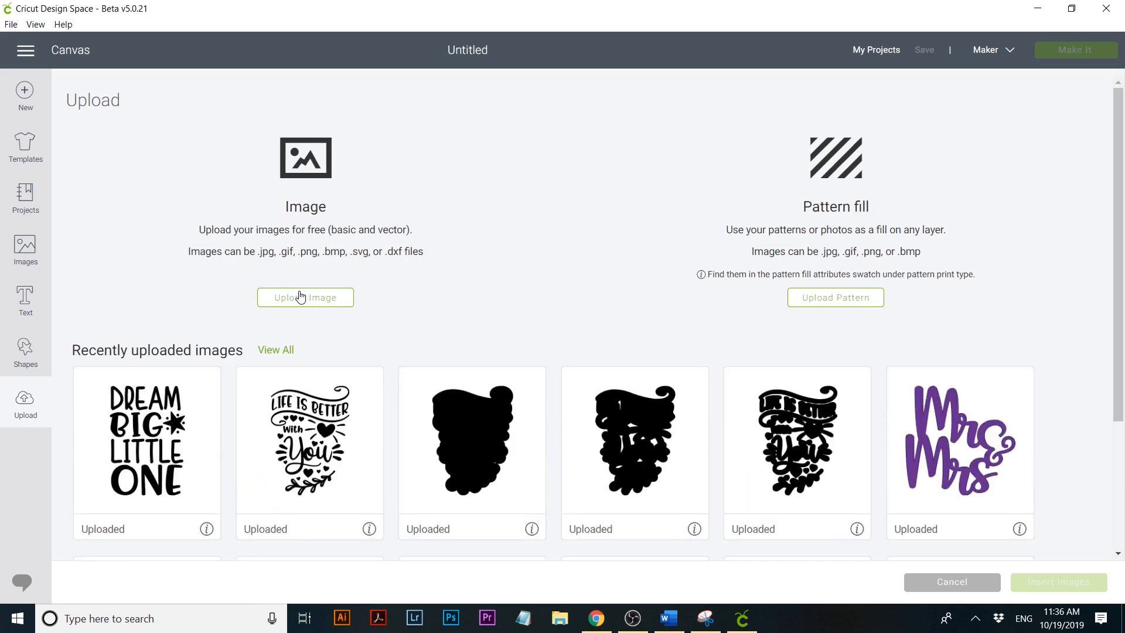
left_click(300, 298)
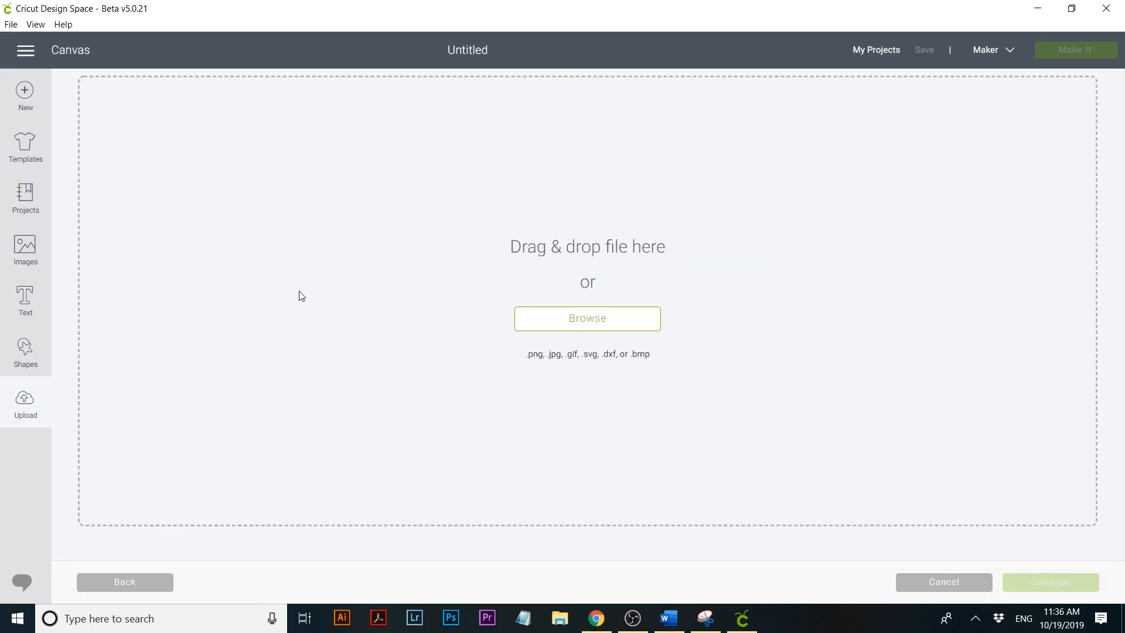
left_click(561, 323)
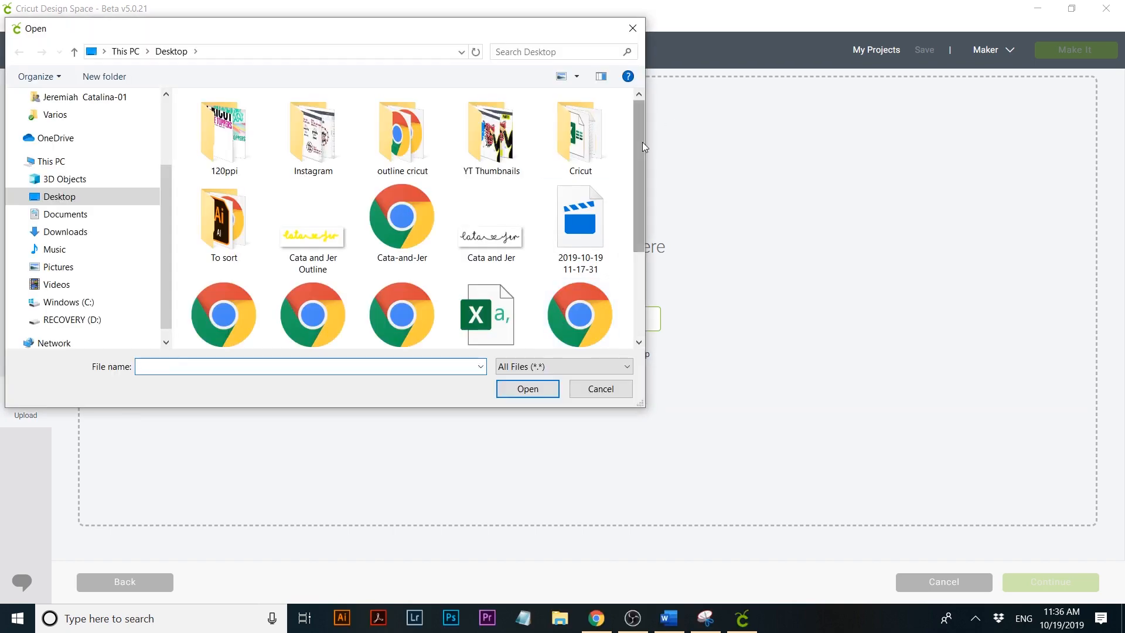
left_click_drag(638, 143, 641, 160)
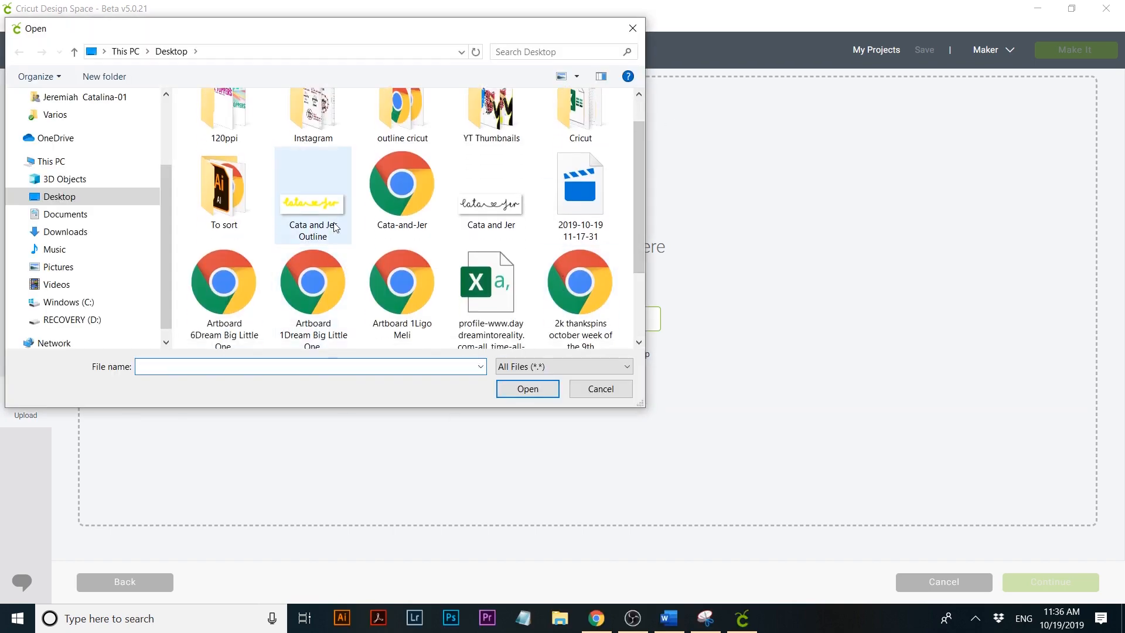
double_click(312, 214)
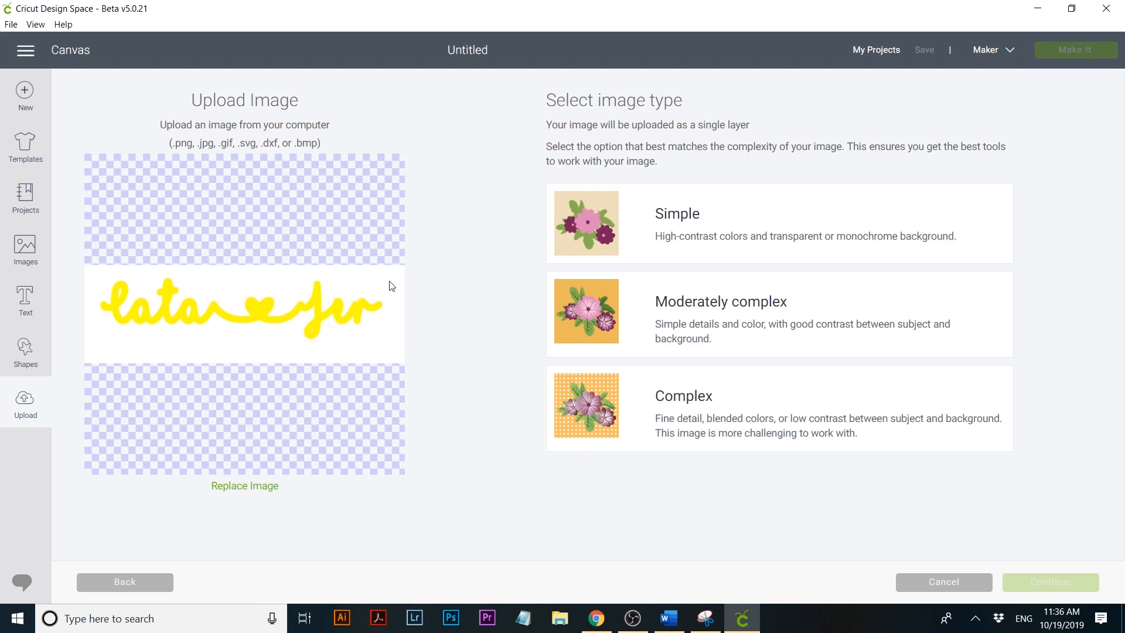
- Set the image type to Simple and erase the background around the yellow lettering
left_click(626, 239)
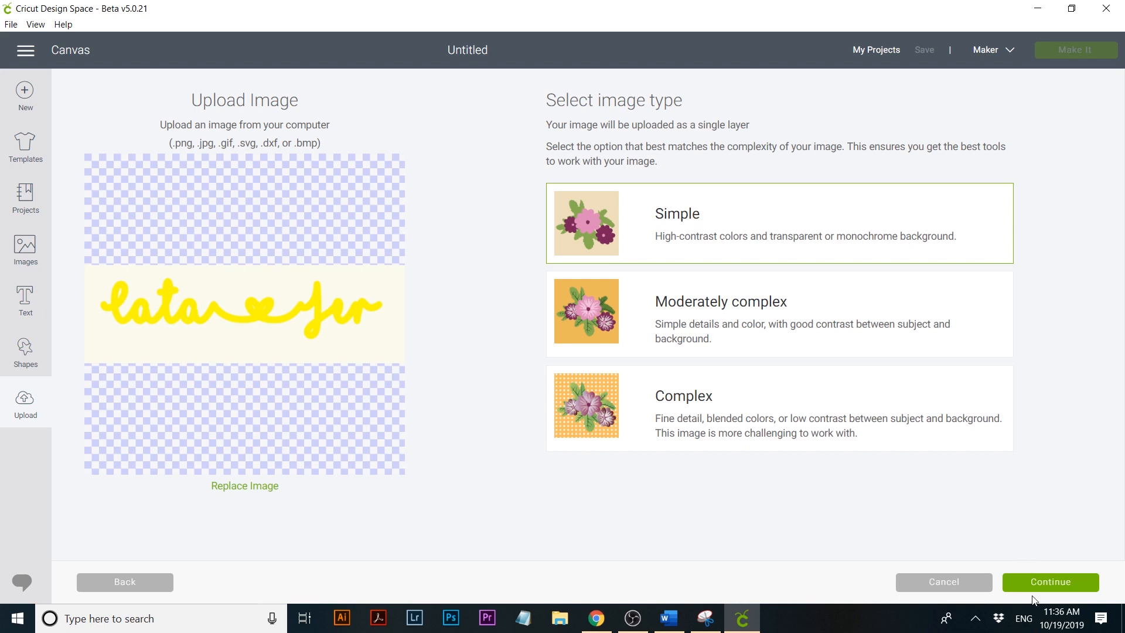
left_click(1051, 581)
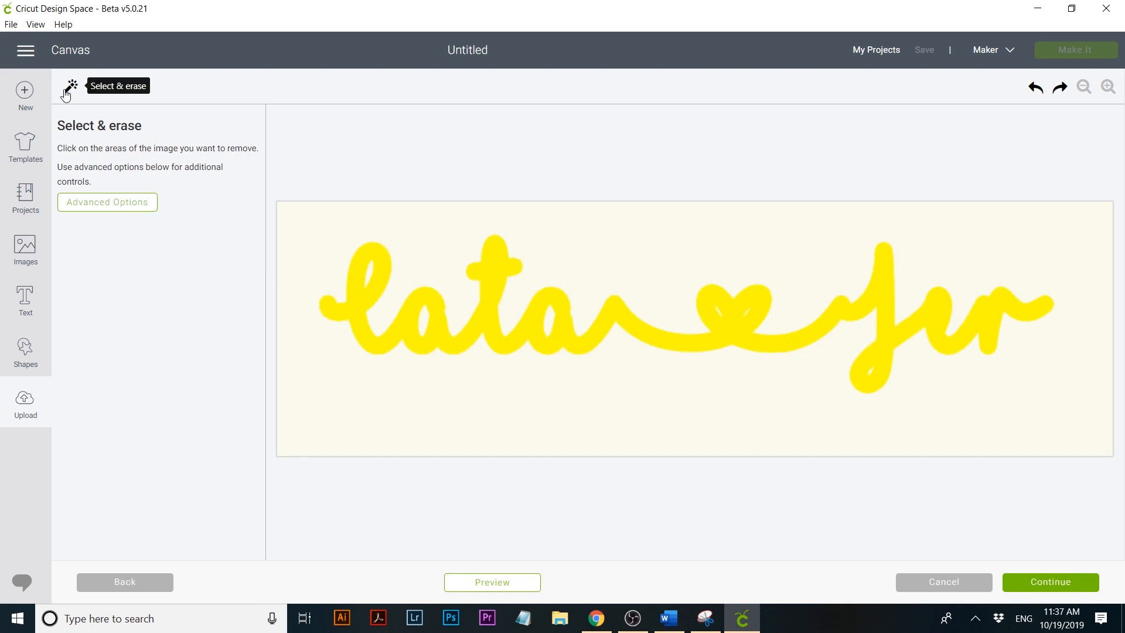
left_click(411, 222)
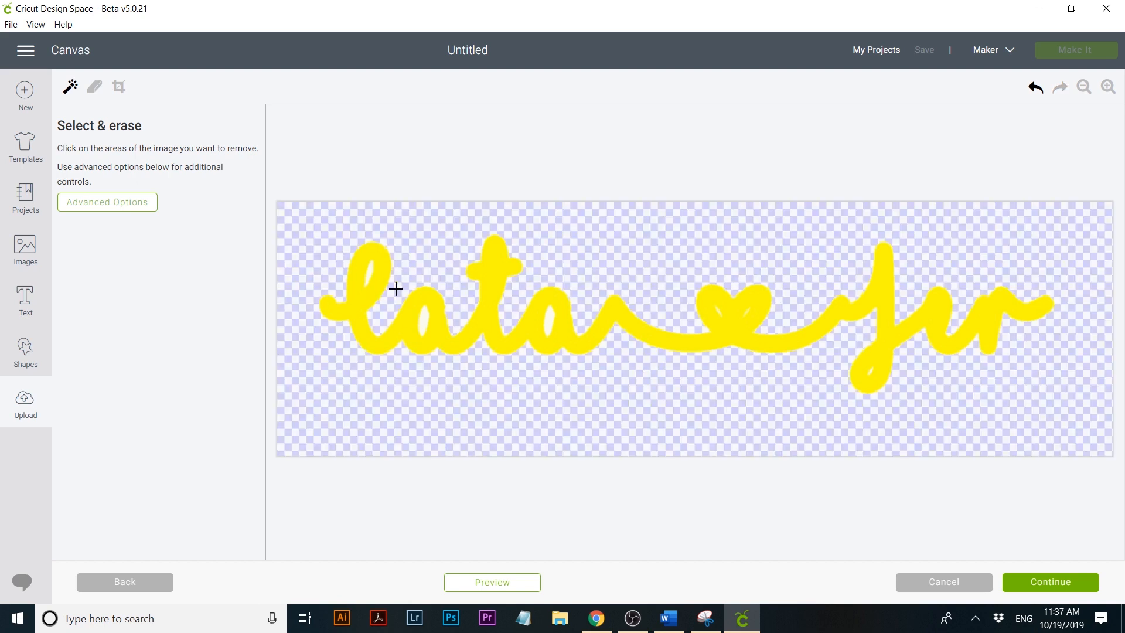
- Save the cleaned outline as a Cut image under the name Cata and Jer Outline
left_click(1033, 592)
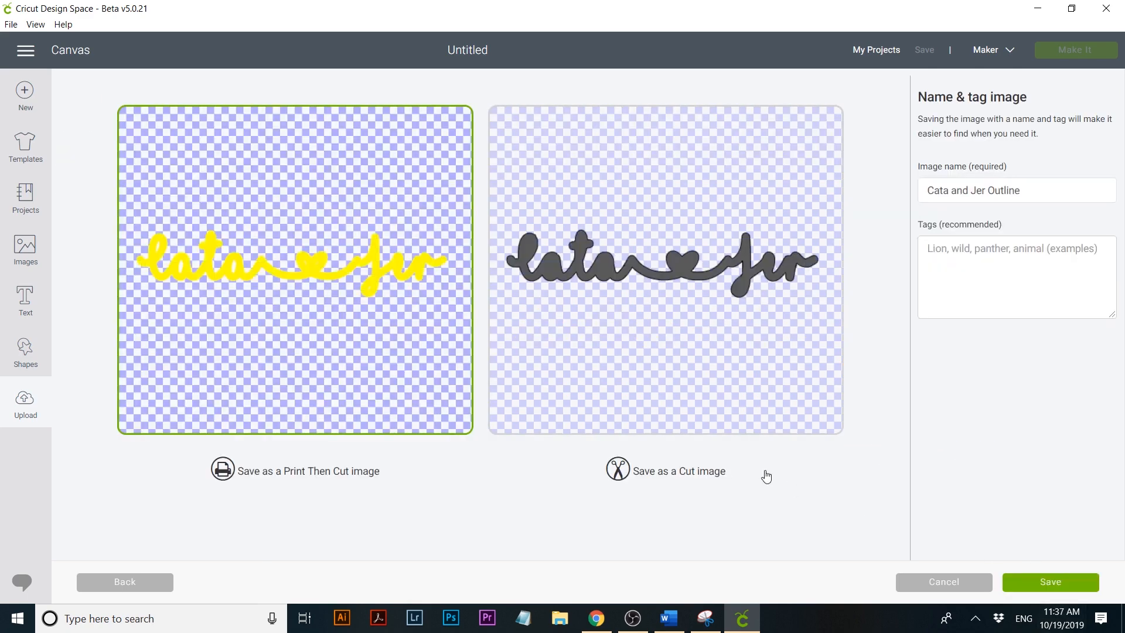
left_click(638, 264)
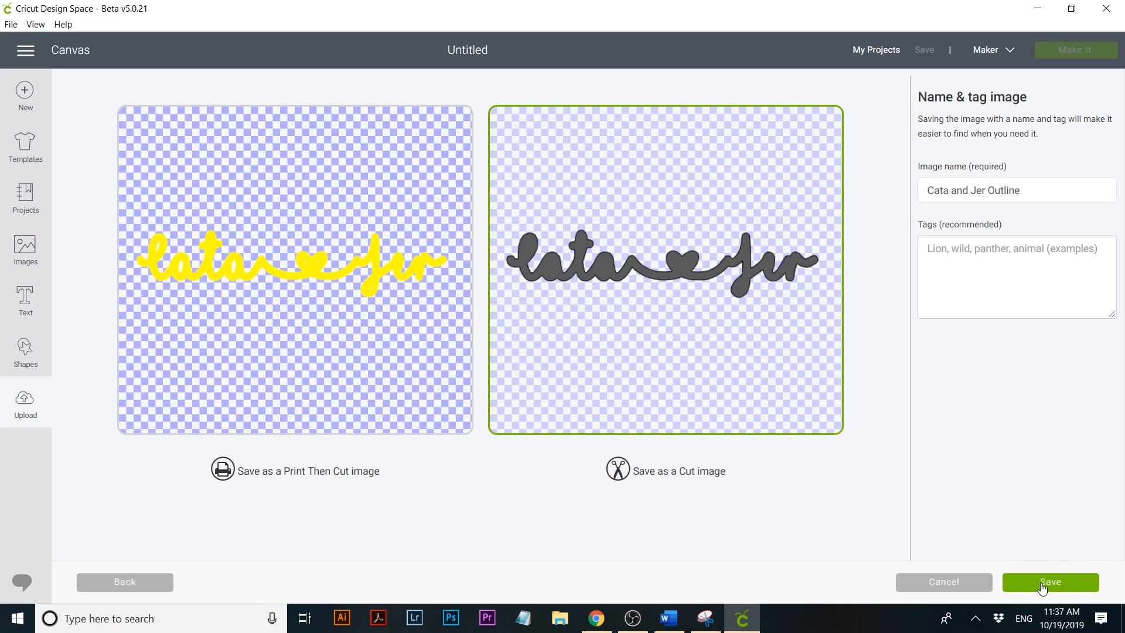
left_click(1043, 586)
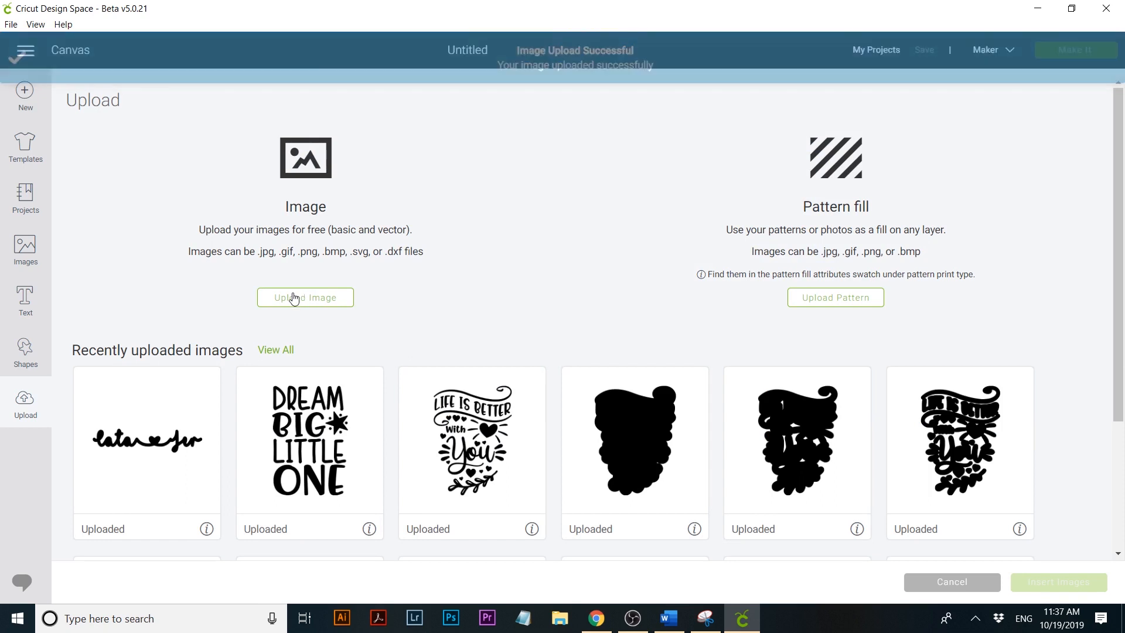
- Upload the Cata-and-Jer vector file from the Desktop and insert it on the canvas together with the uploaded outline image
left_click(158, 435)
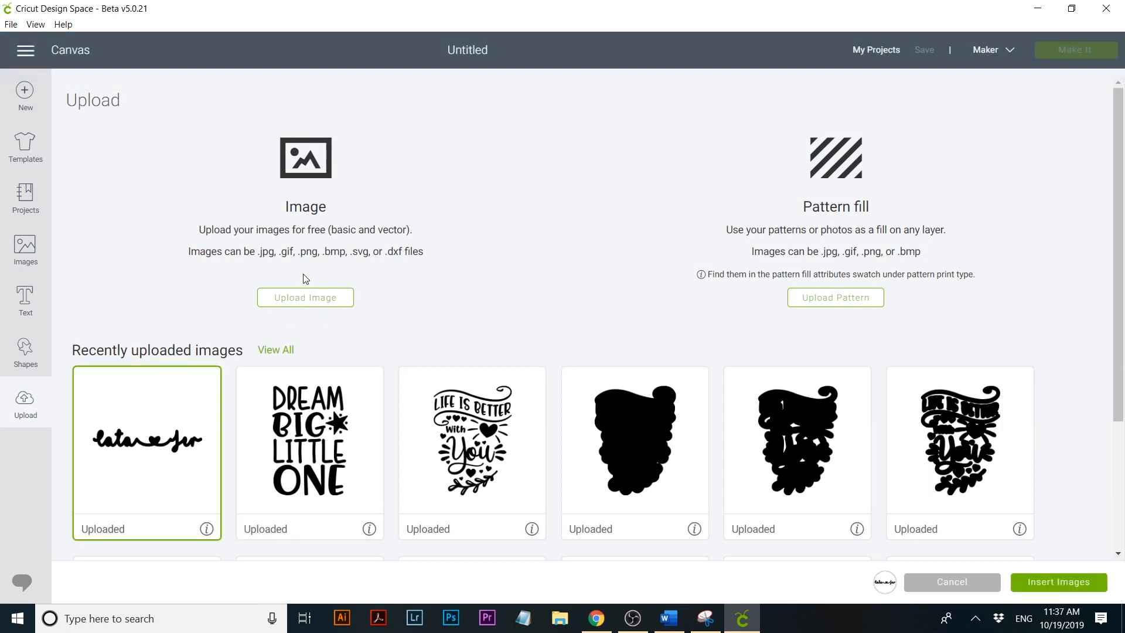
left_click(306, 300)
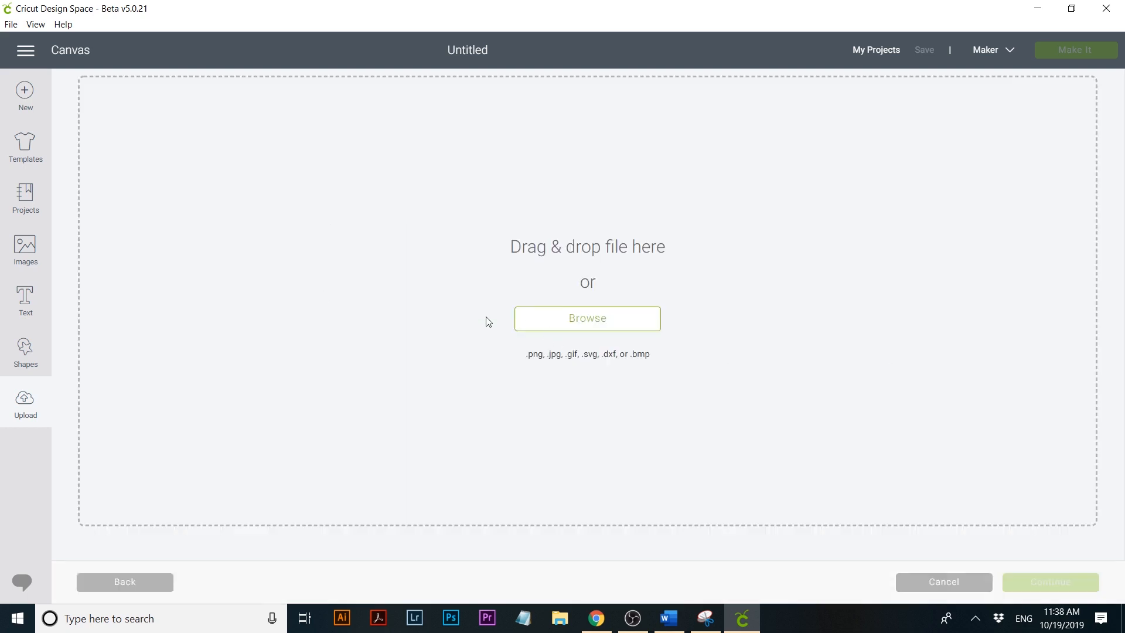
left_click(550, 320)
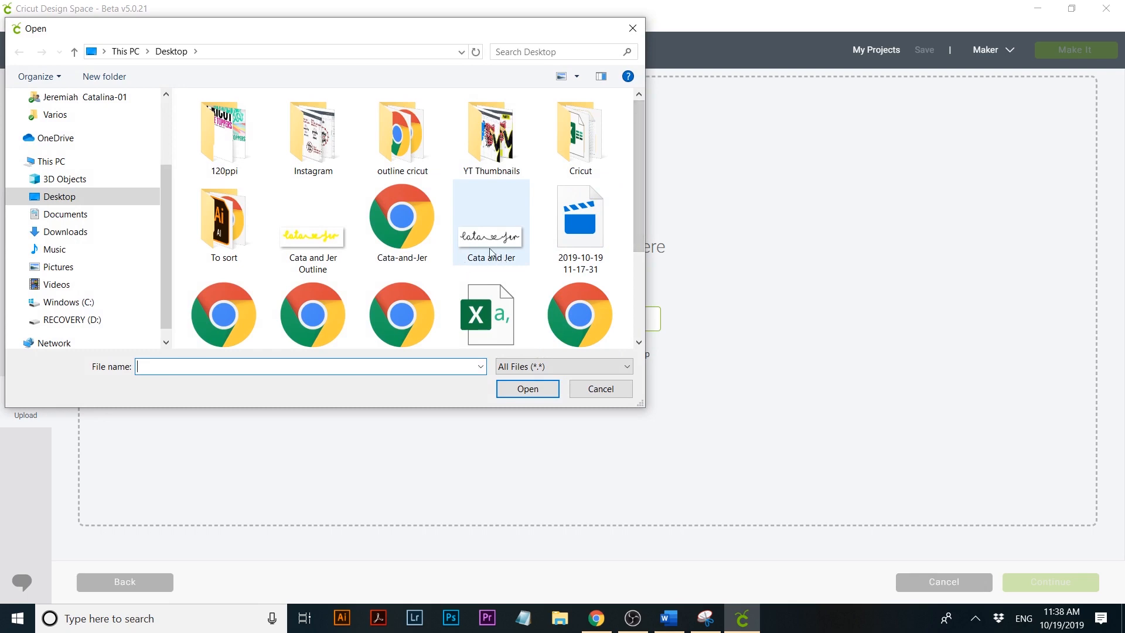
double_click(417, 251)
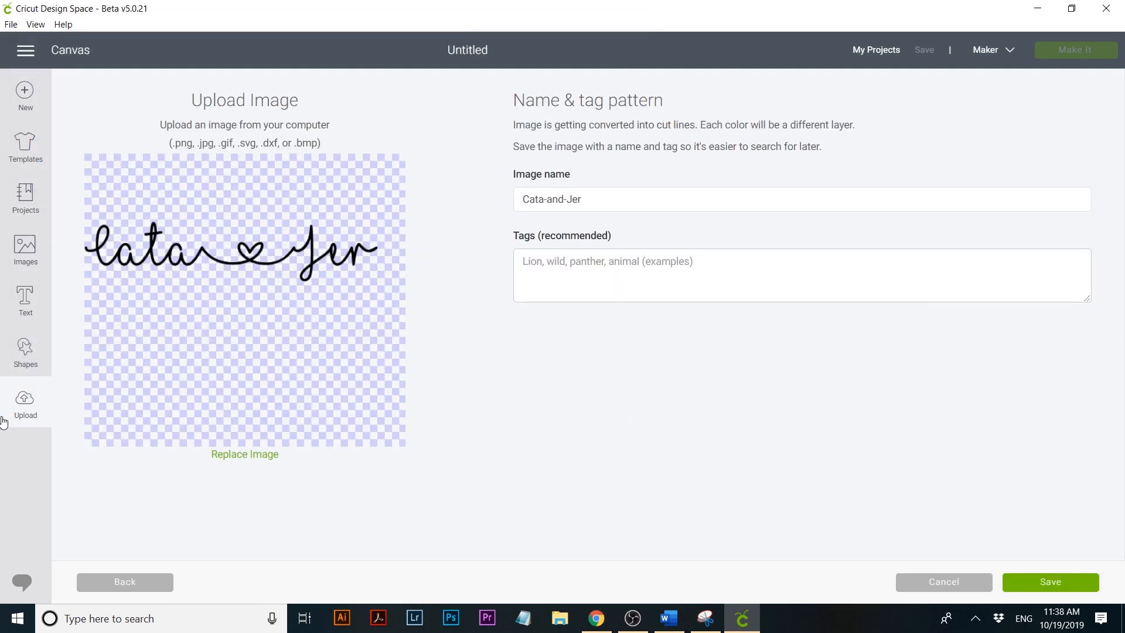
left_click(1030, 577)
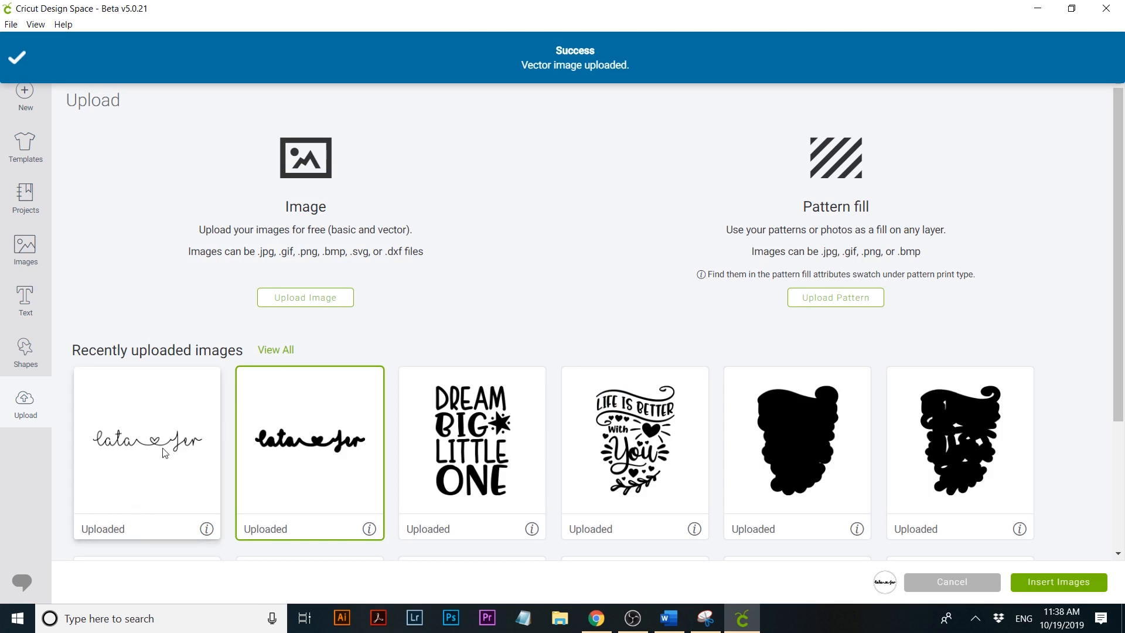
left_click(1049, 586)
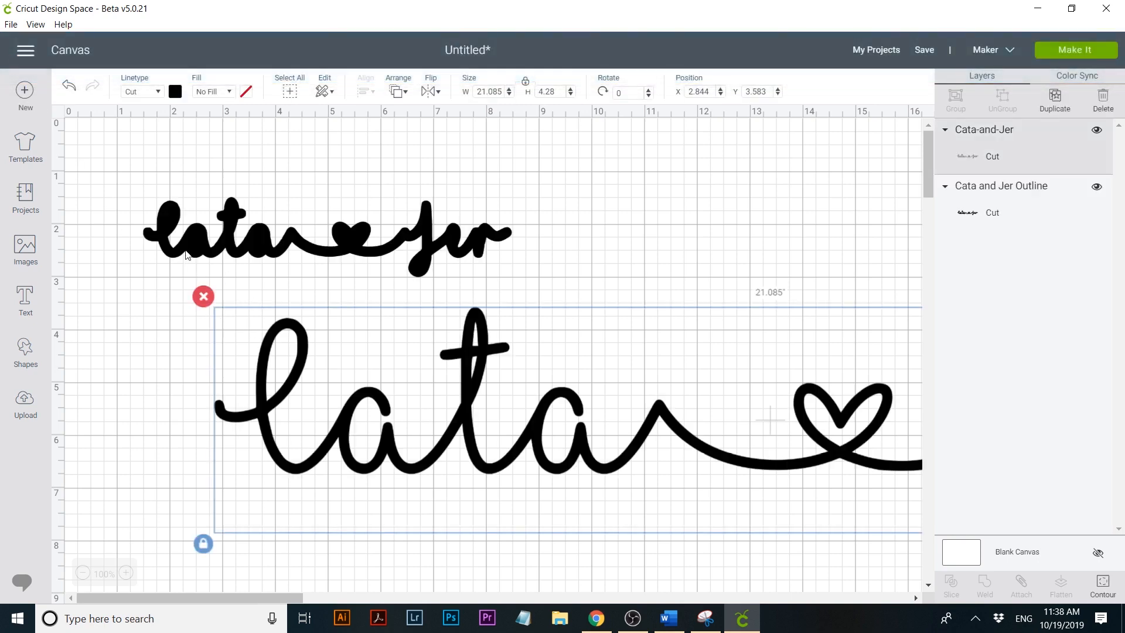
- Change the outline image's material colour to yellow
left_click(186, 254)
left_click(174, 91)
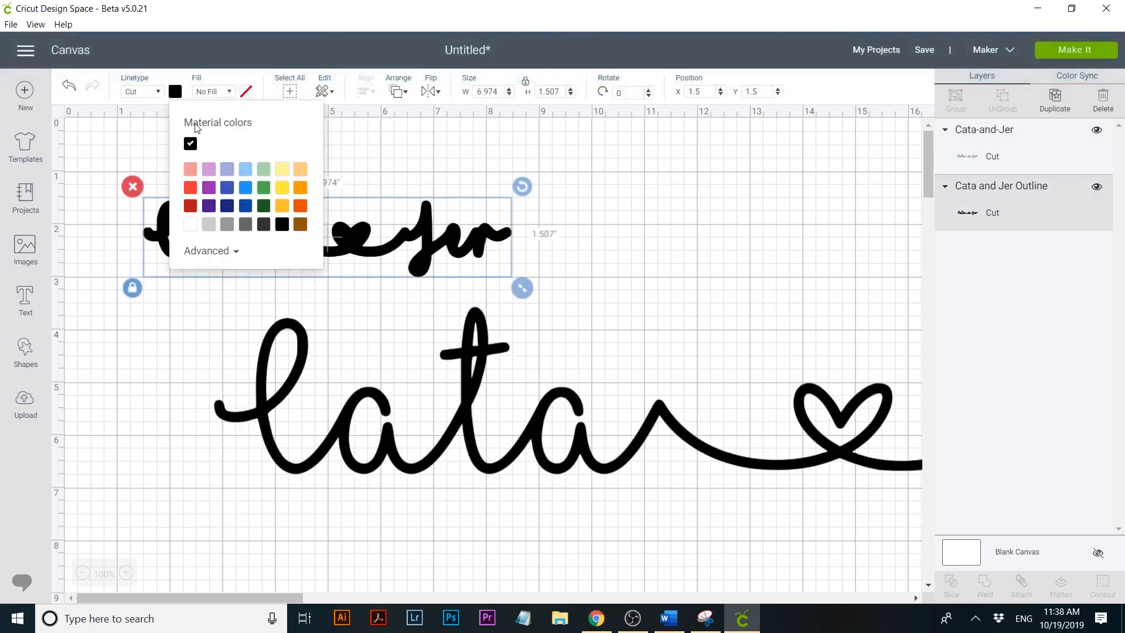
left_click(283, 188)
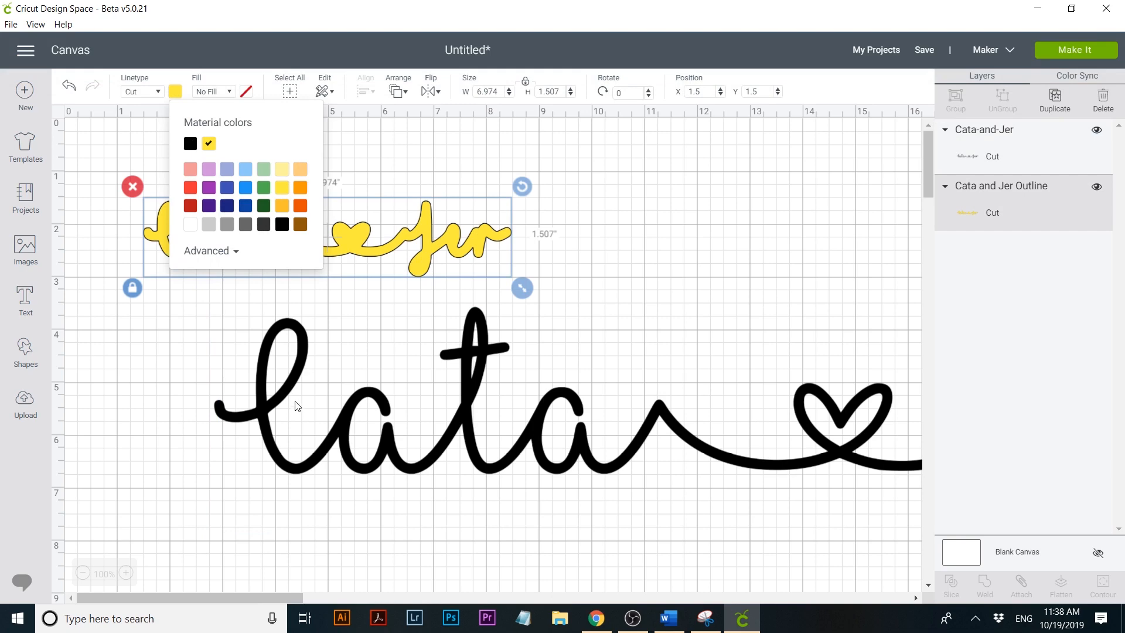
- Scale the black vector lettering down to about 8.3 in wide and lay it over the start of the yellow outline
left_click(242, 417)
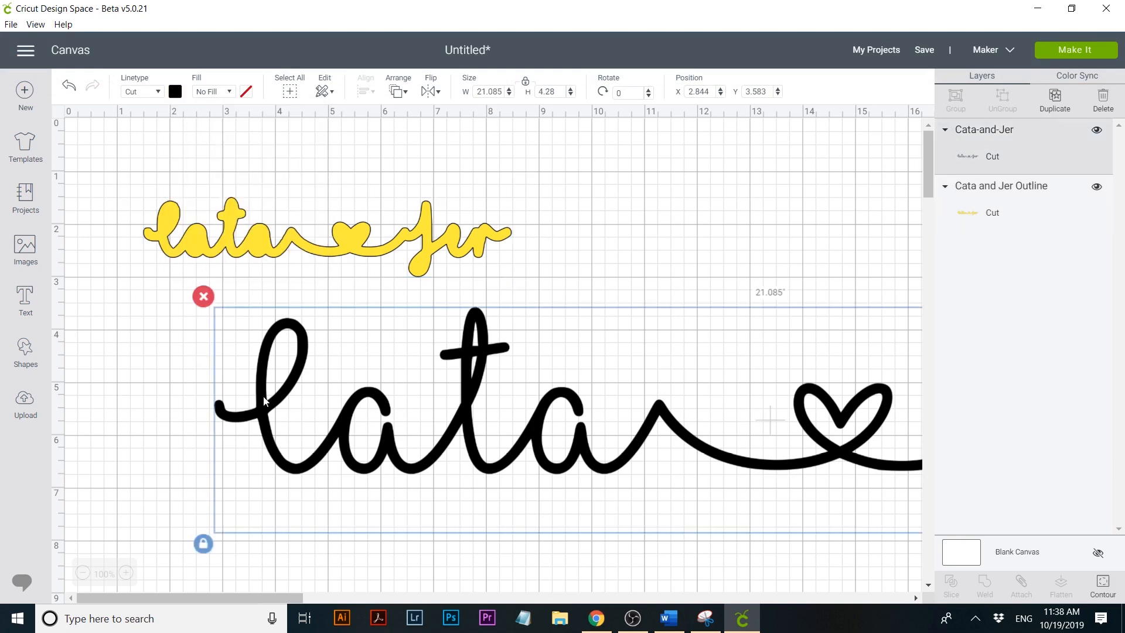
left_click_drag(266, 410, 174, 288)
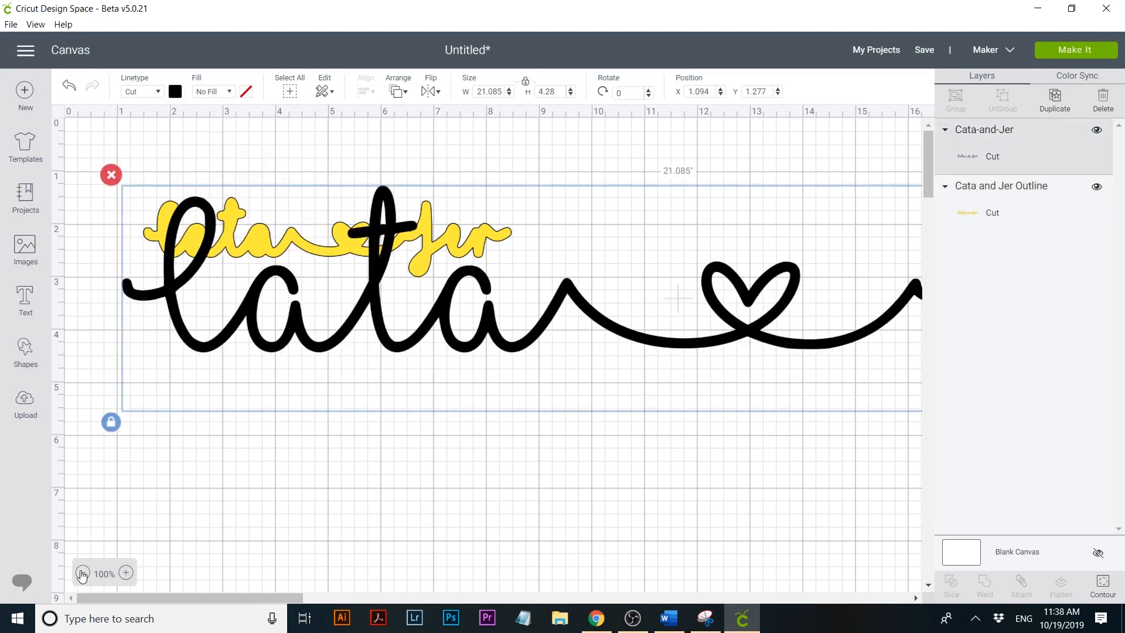
left_click(83, 572)
left_click_drag(233, 595, 304, 592)
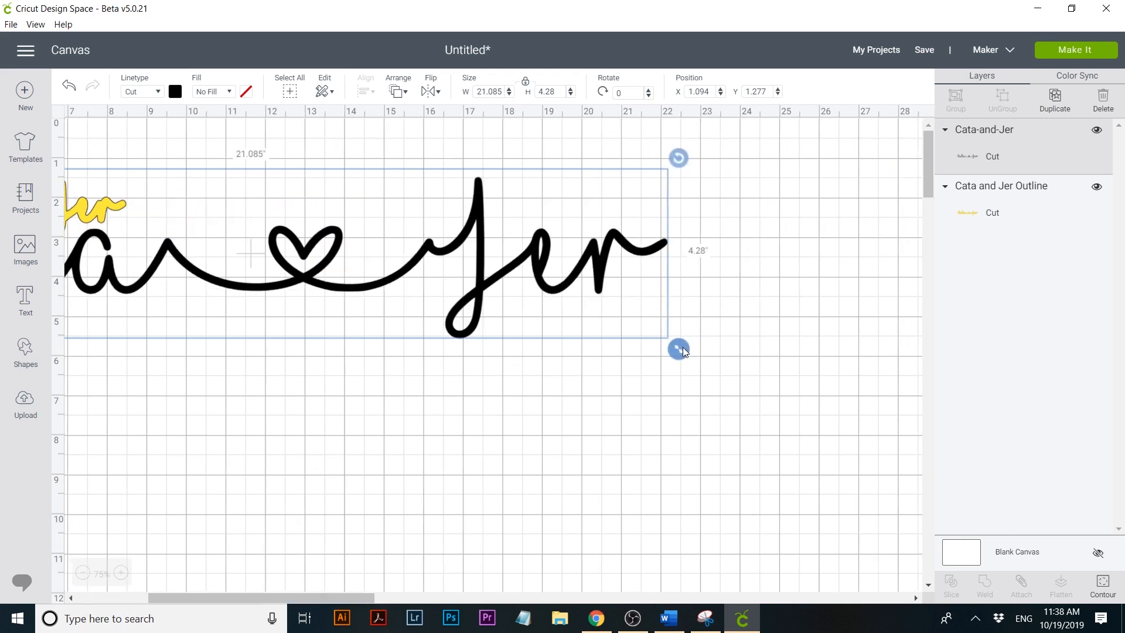
left_click_drag(680, 348, 174, 246)
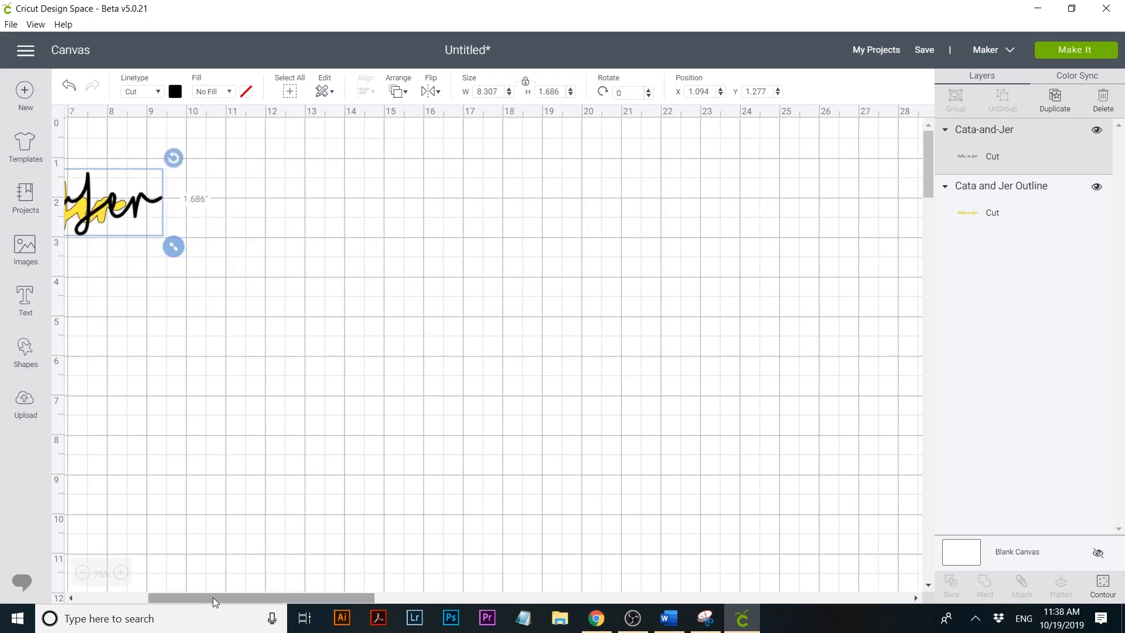
left_click_drag(215, 599, 102, 593)
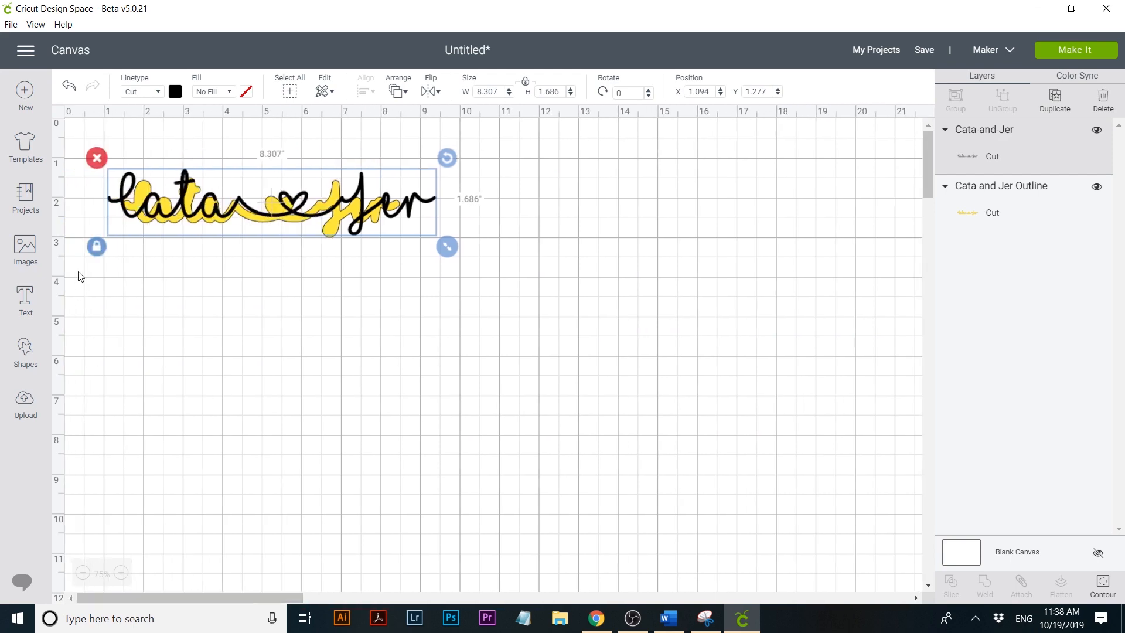
left_click_drag(122, 196, 138, 203)
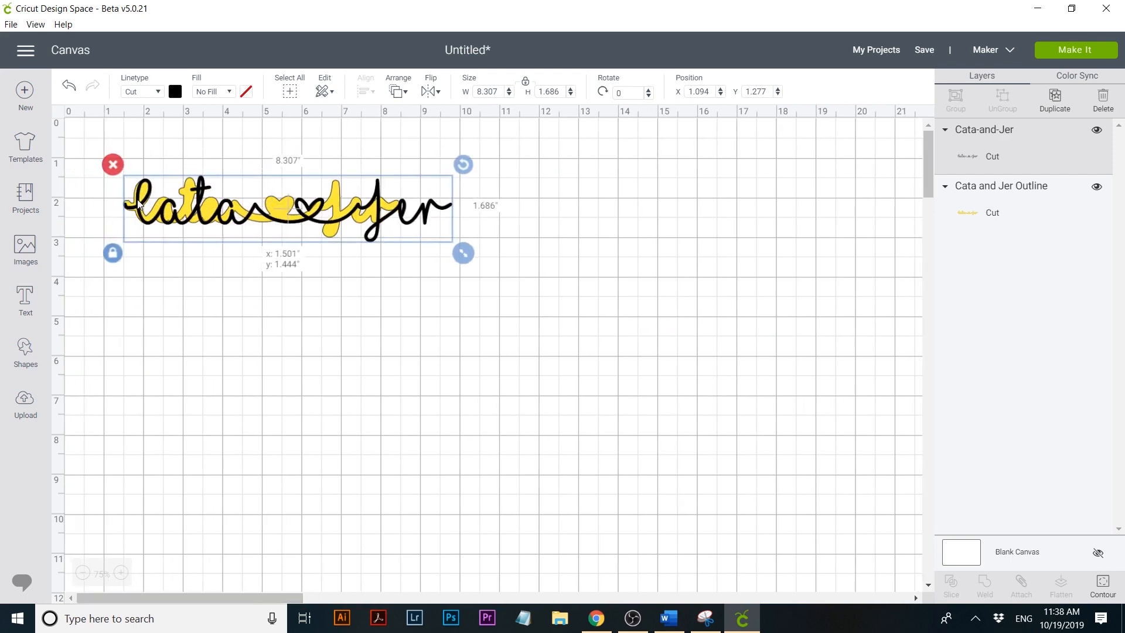
- Scale the black lettering to about 6.94 in wide and line it up inside the yellow outline
left_click(121, 574)
left_click(121, 574)
left_click(120, 574)
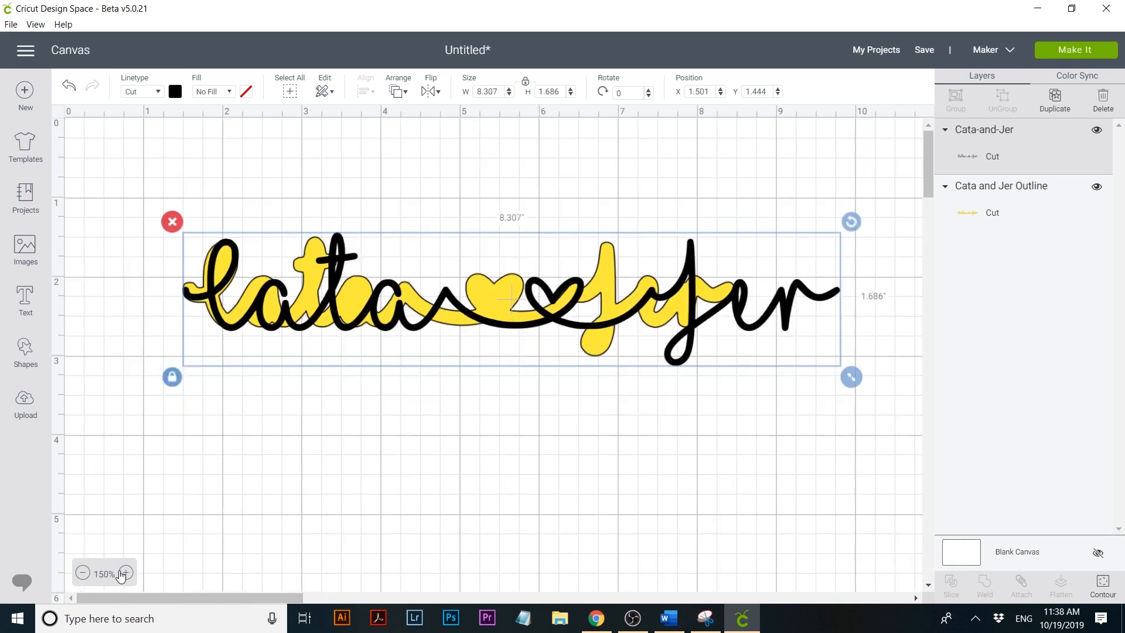
left_click_drag(859, 380, 752, 357)
left_click_drag(658, 313, 657, 320)
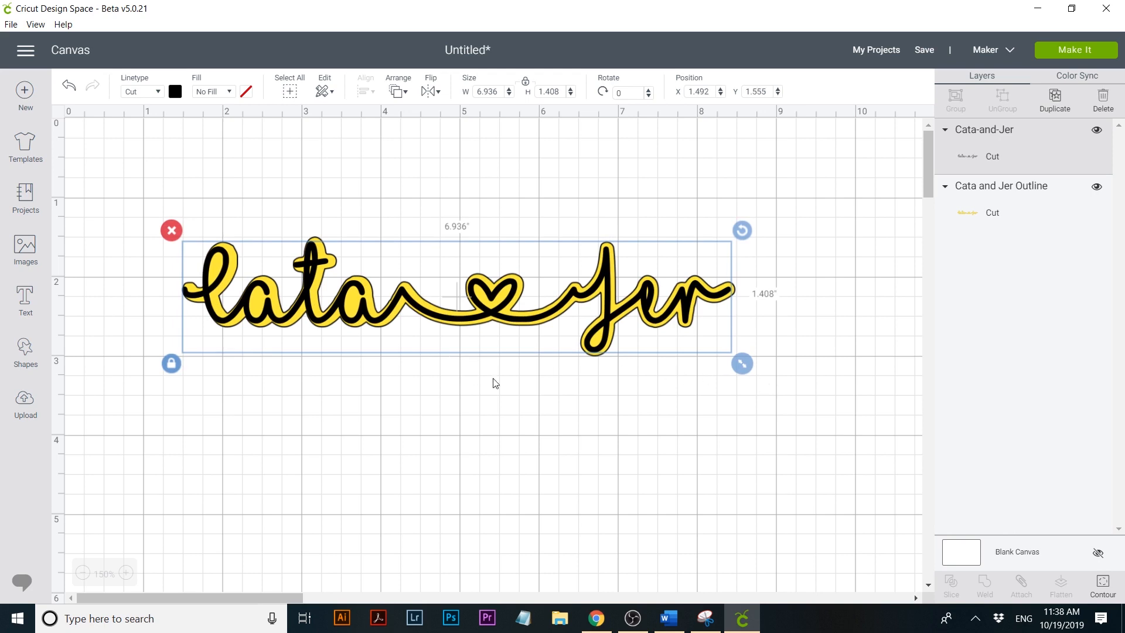
- Fine-tune the black lettering to about 6.84 in wide and centre it within the yellow outline
left_click_drag(742, 363, 731, 362)
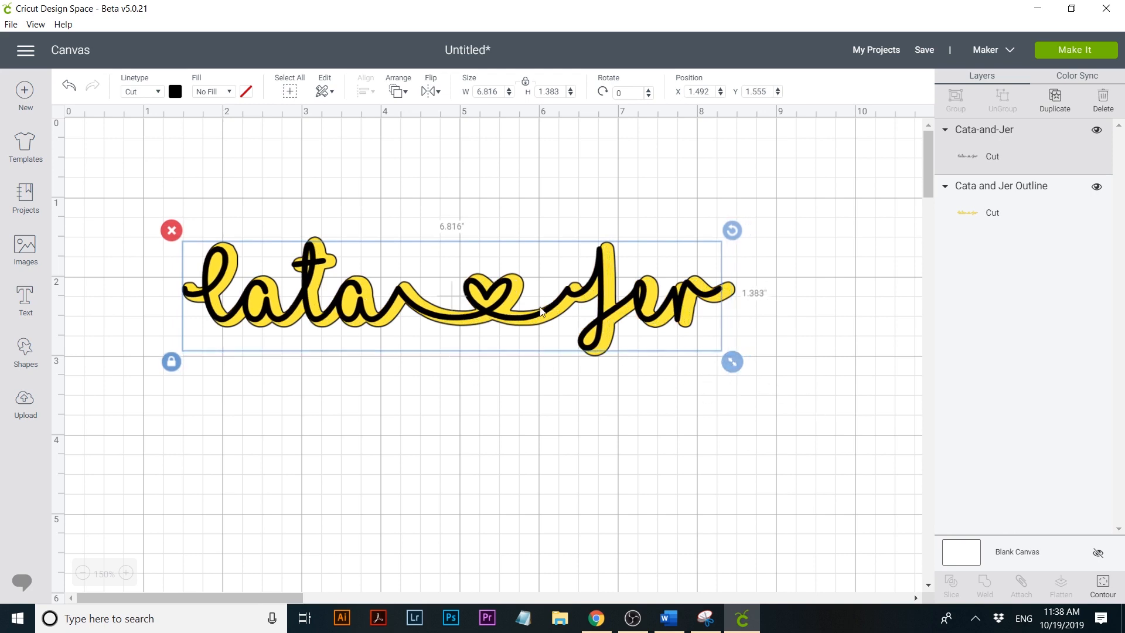
left_click_drag(523, 320, 529, 323)
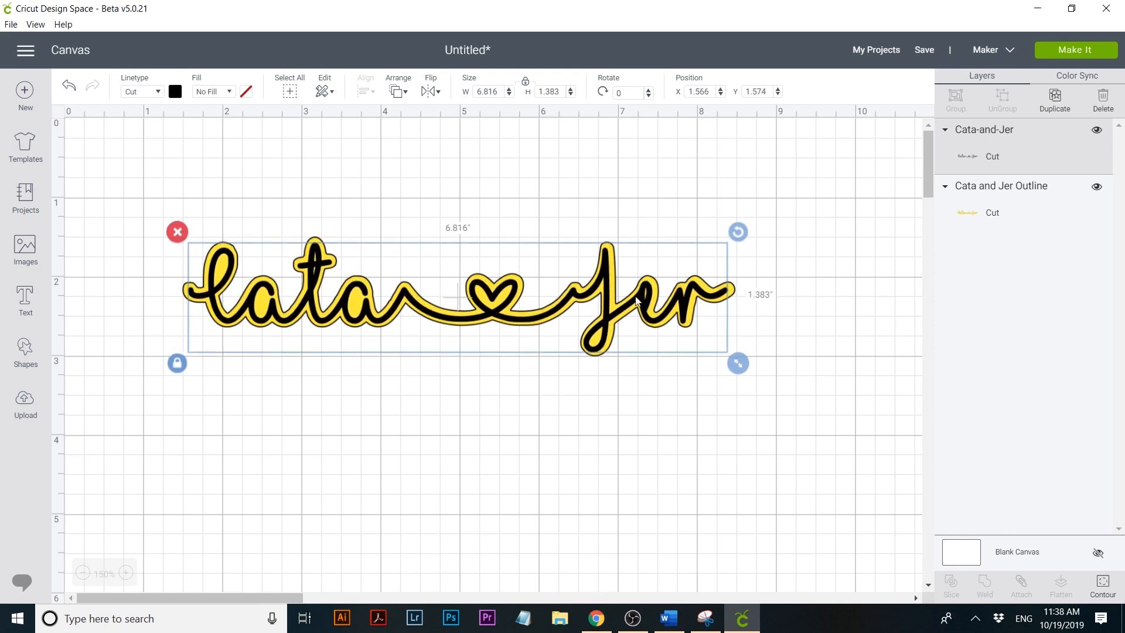
left_click_drag(609, 322, 610, 324)
left_click_drag(750, 370, 741, 368)
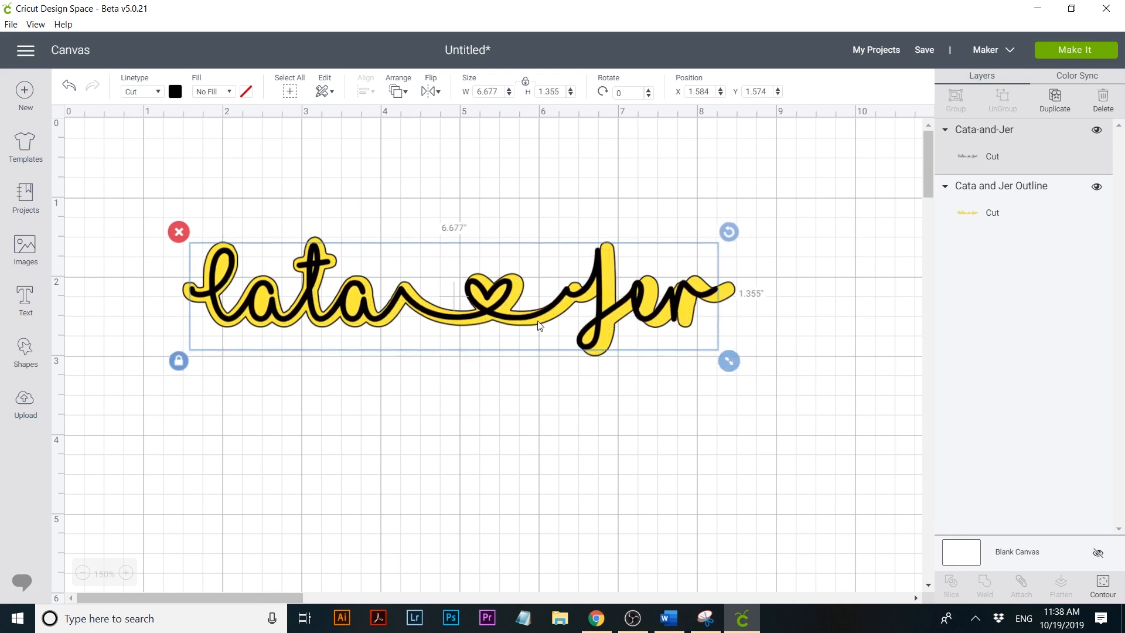
left_click_drag(525, 320, 525, 320)
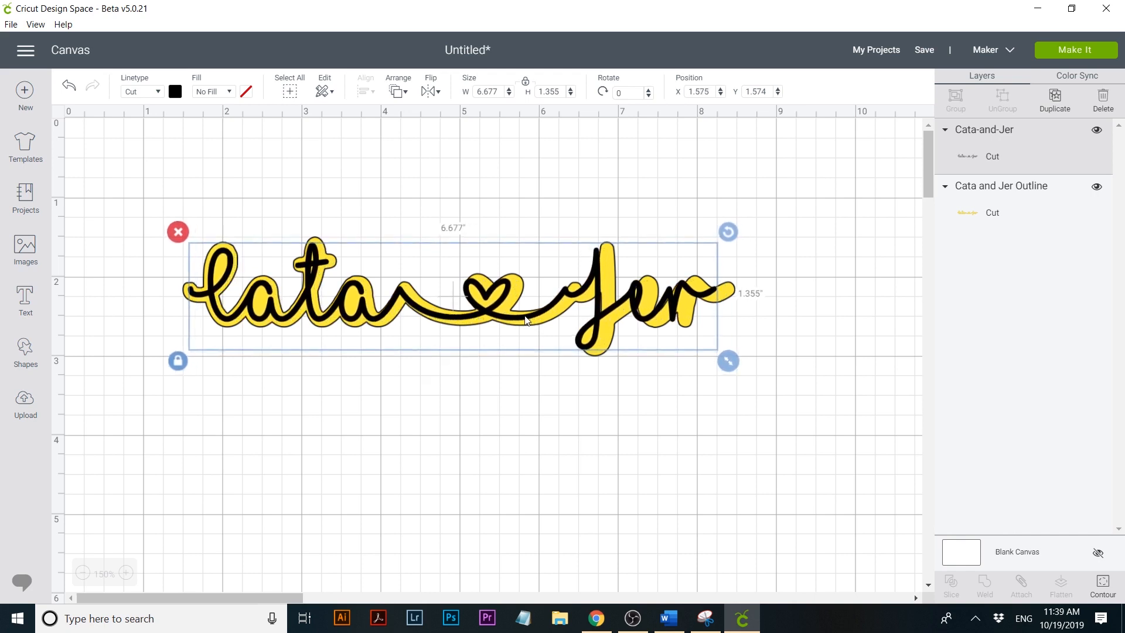
left_click_drag(738, 357, 745, 363)
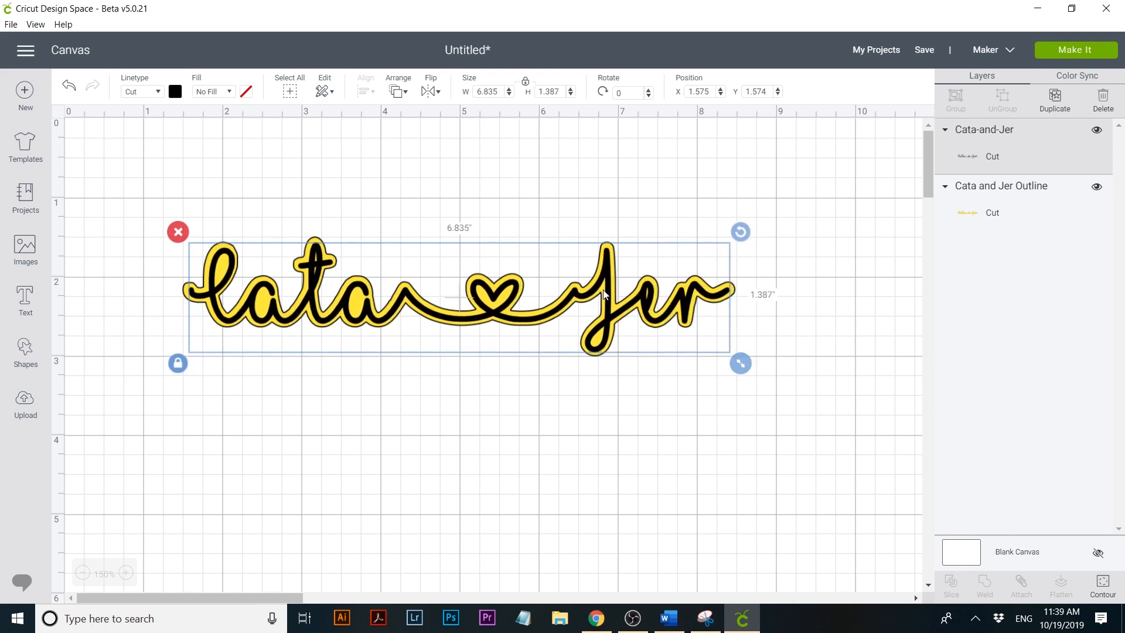
left_click_drag(604, 292, 604, 292)
left_click(593, 395)
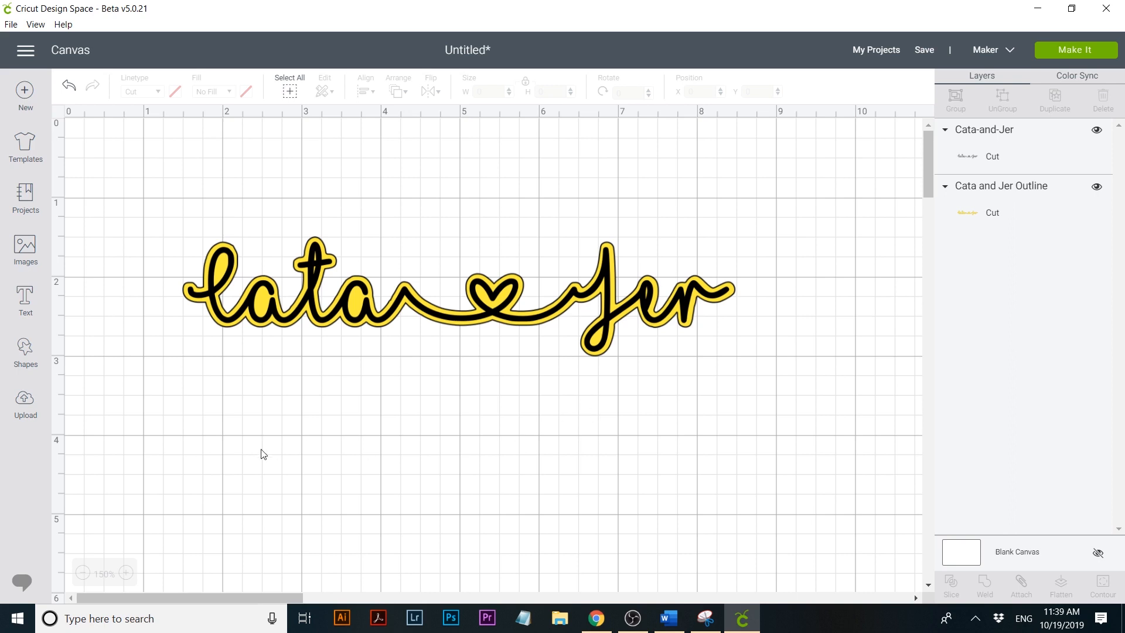
- Add a text box to the canvas, search the fonts for "i love" and apply I Love Glitter
left_click(23, 309)
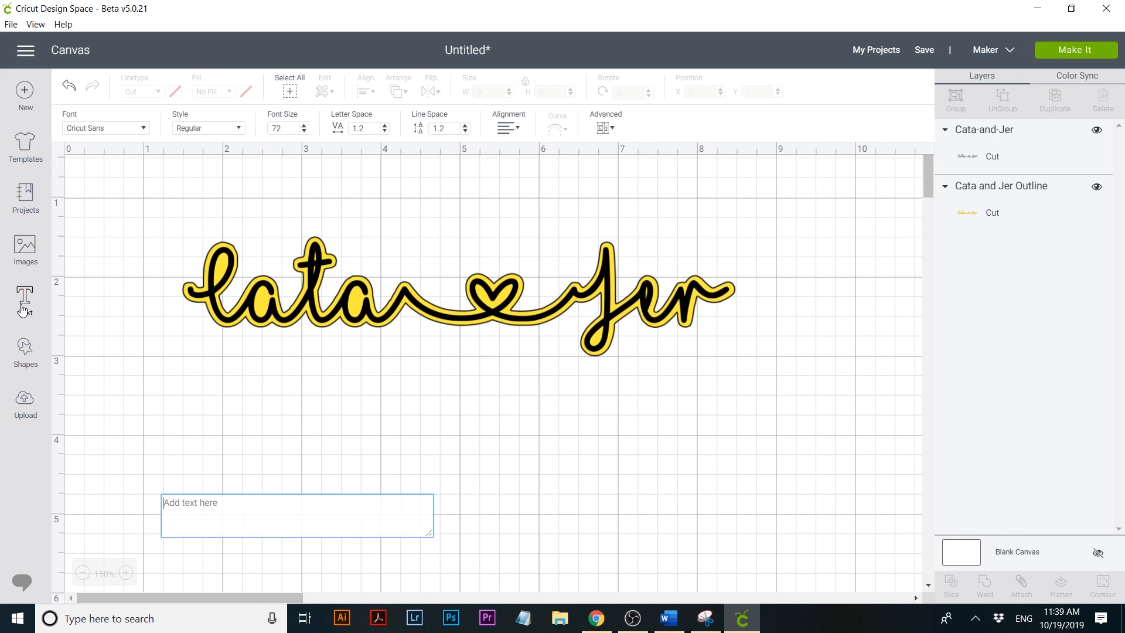
left_click(120, 128)
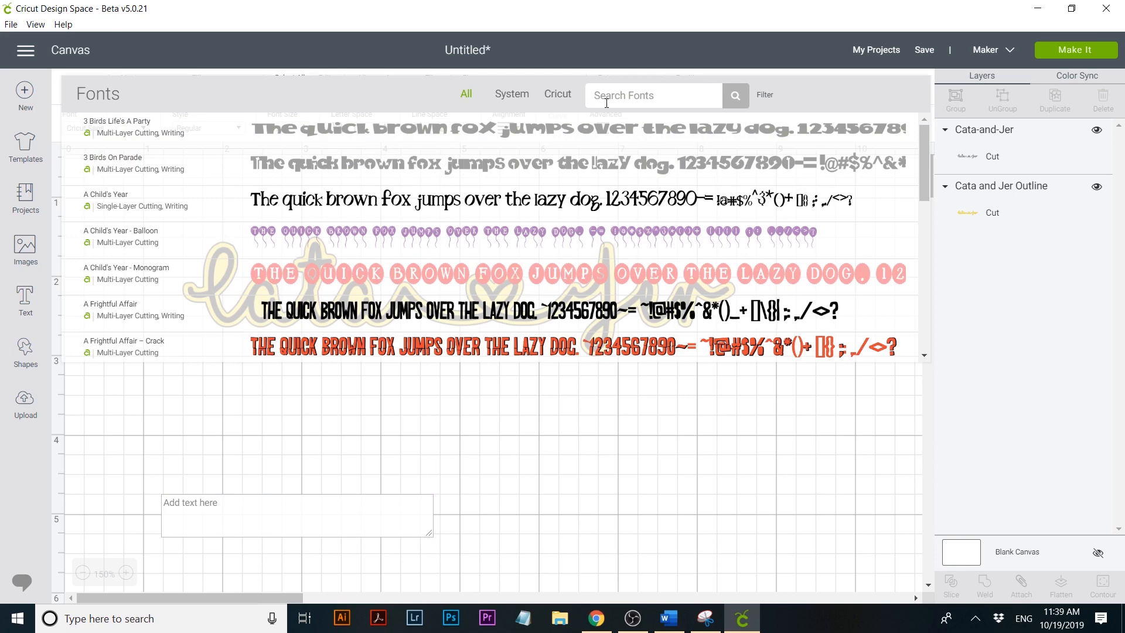
type("i love")
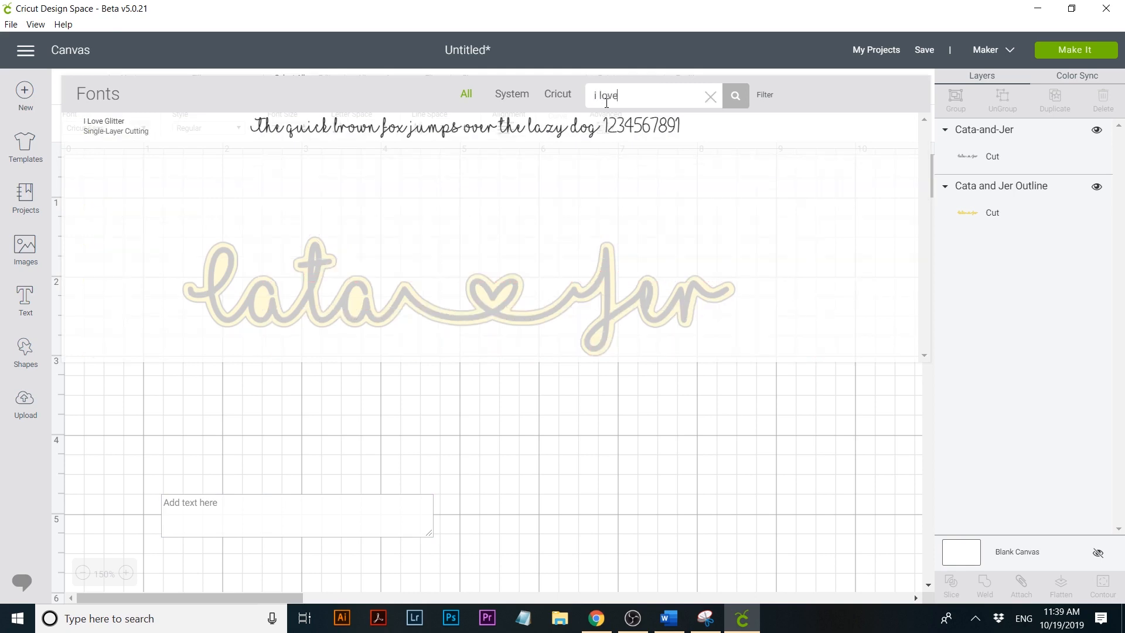
left_click(271, 127)
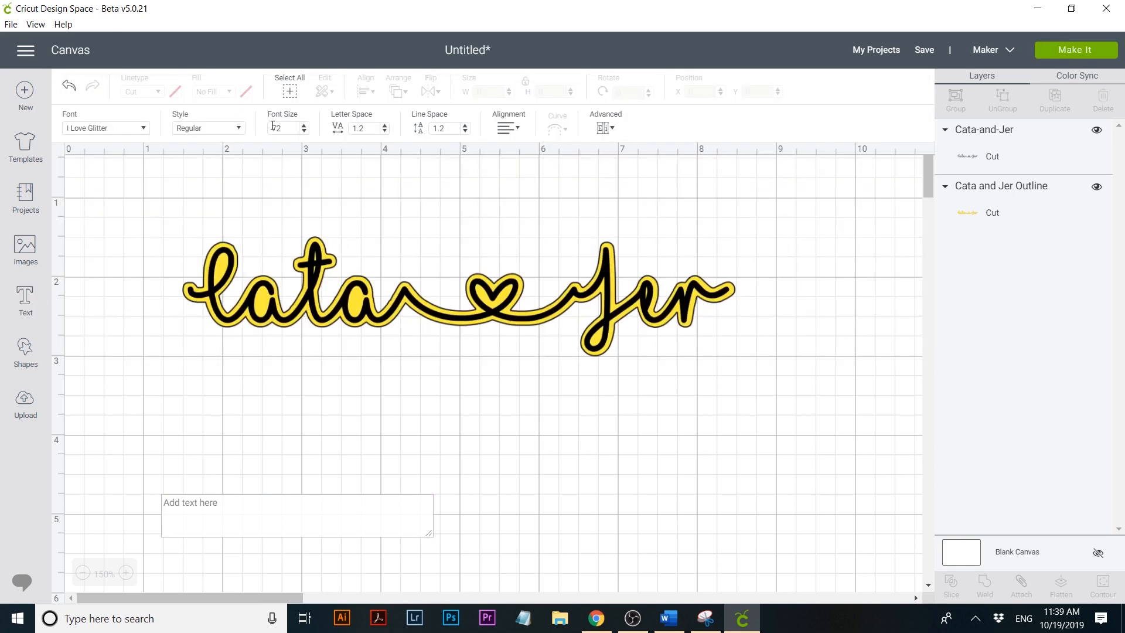
left_click(210, 516)
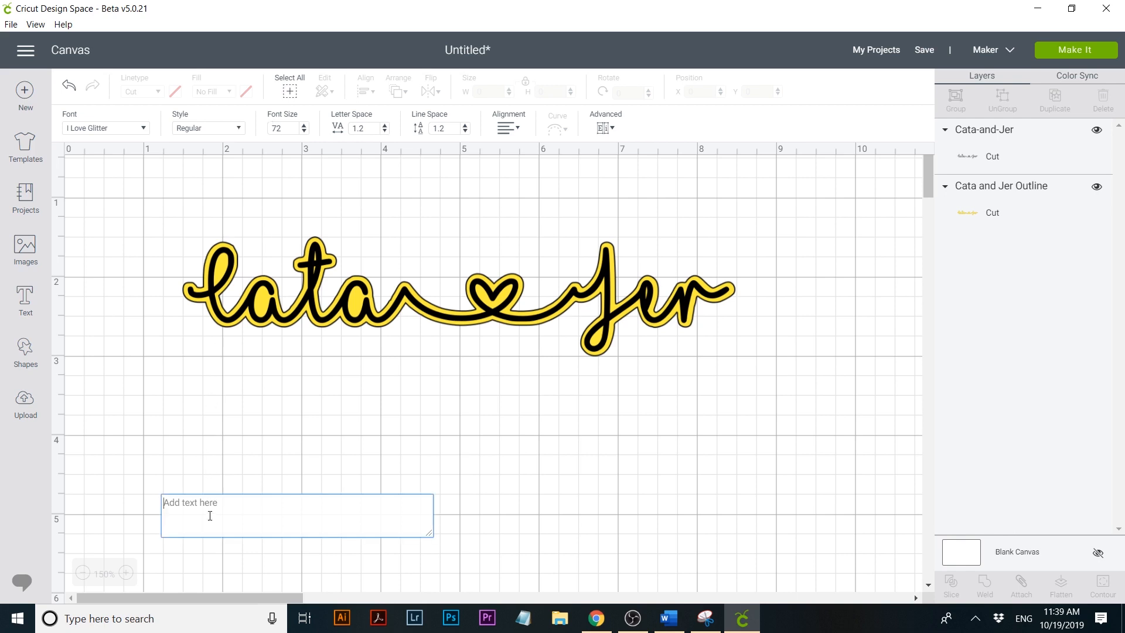
- Enter the same two names, both capitalised and joined by an underscore, and place the text just below the outlined lettering
type("Catal")
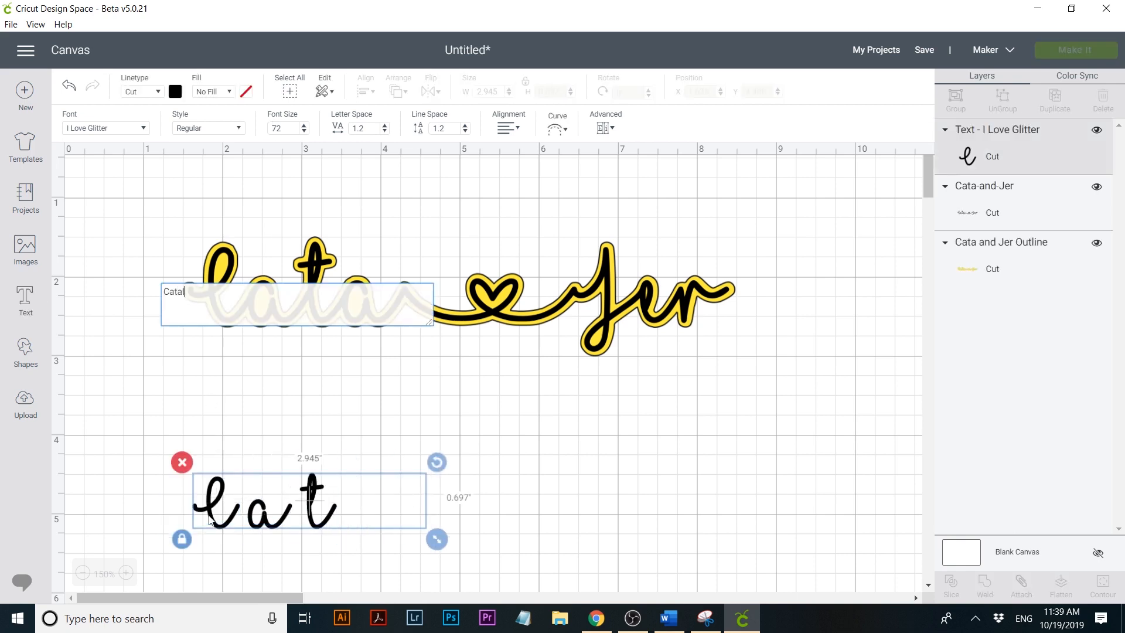
key("BackSpace")
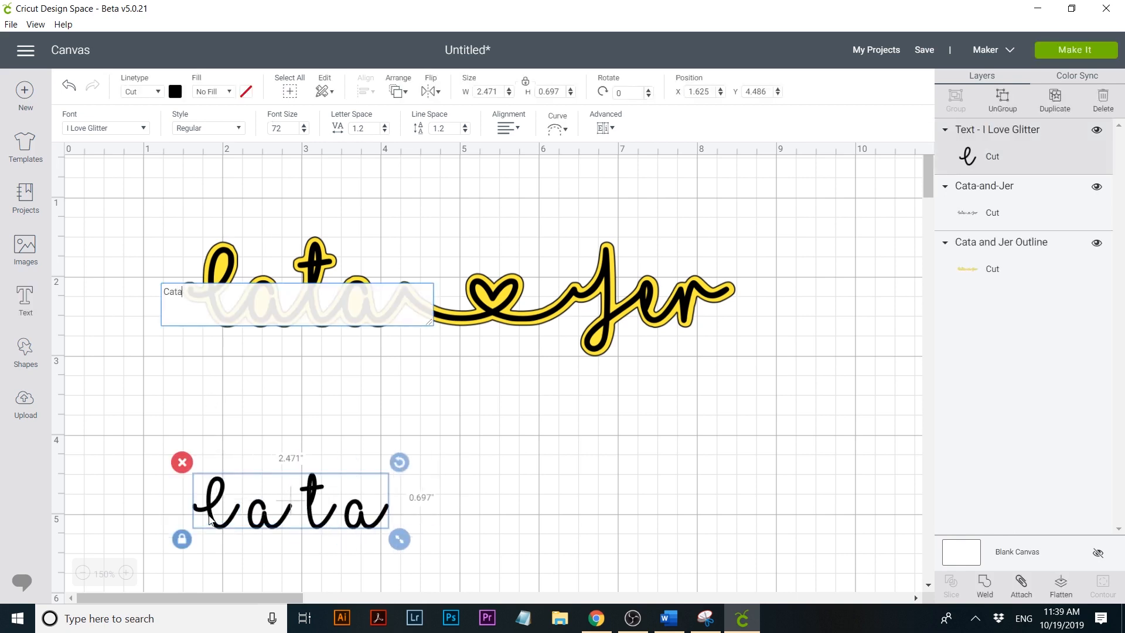
type("_")
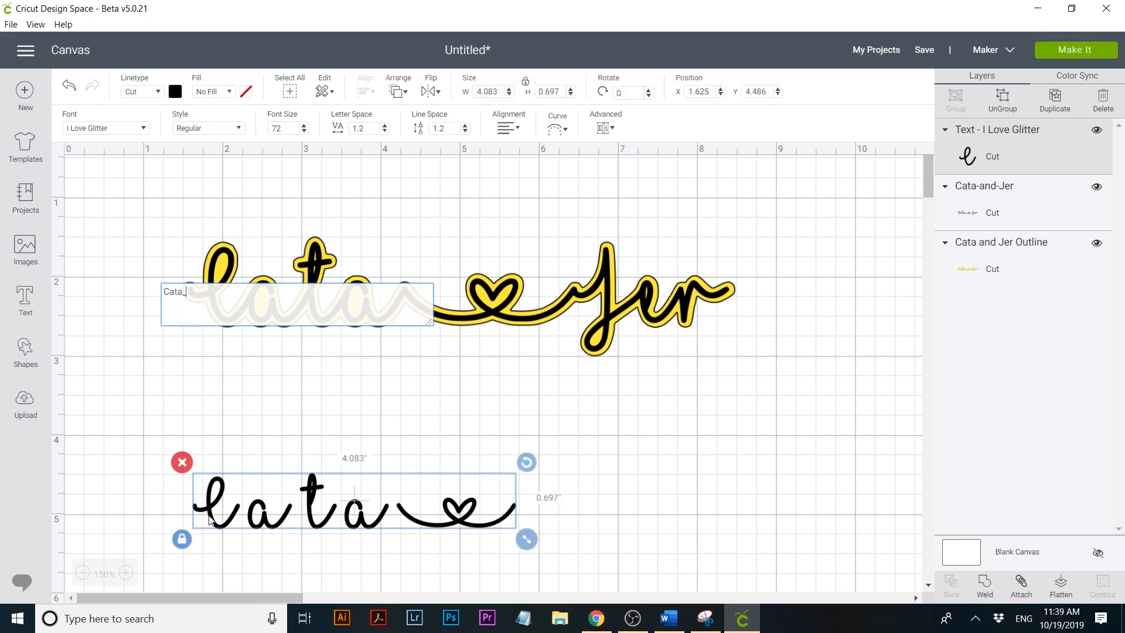
type(" jer")
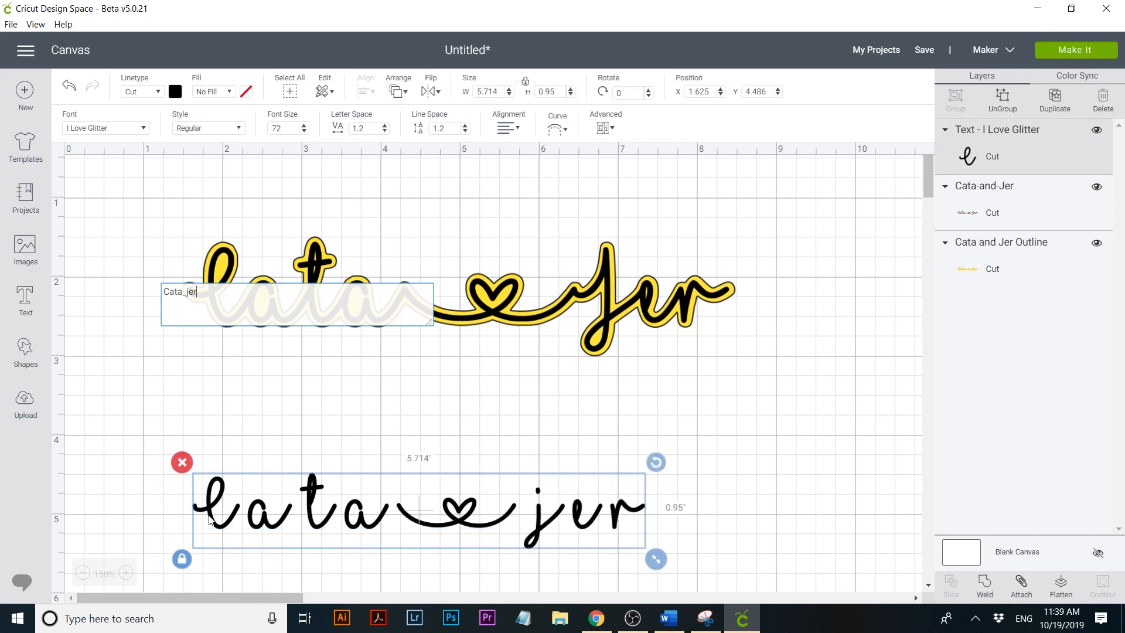
key("BackSpace")
key("BackSpace")
key("BackSpace")
key("BackSpace")
type("Jer")
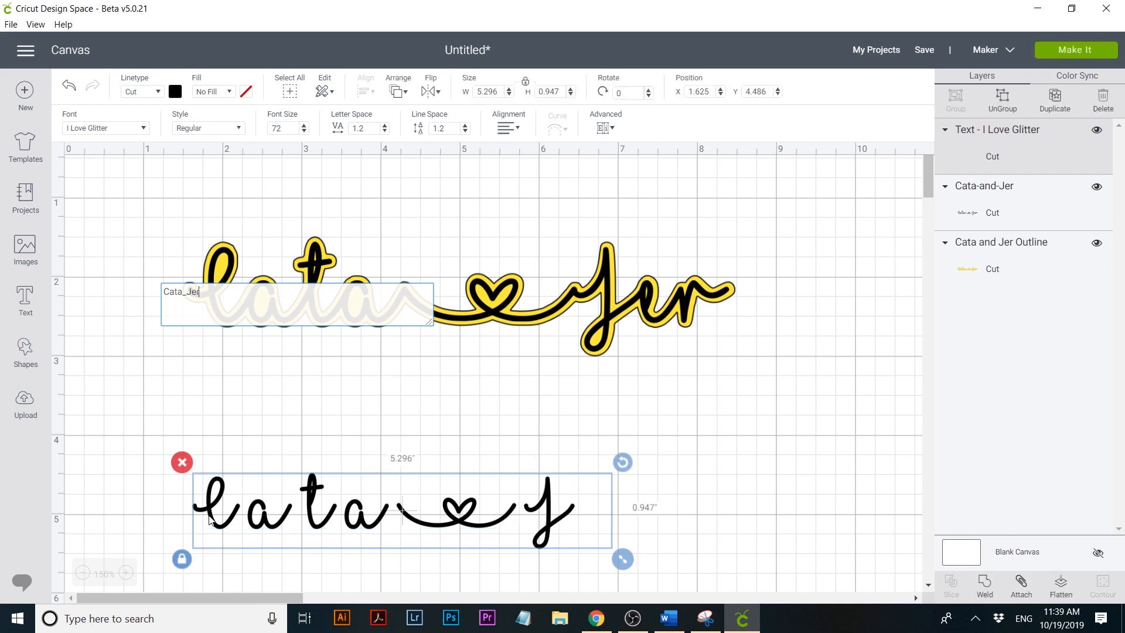
left_click(343, 431)
left_click_drag(377, 521, 376, 425)
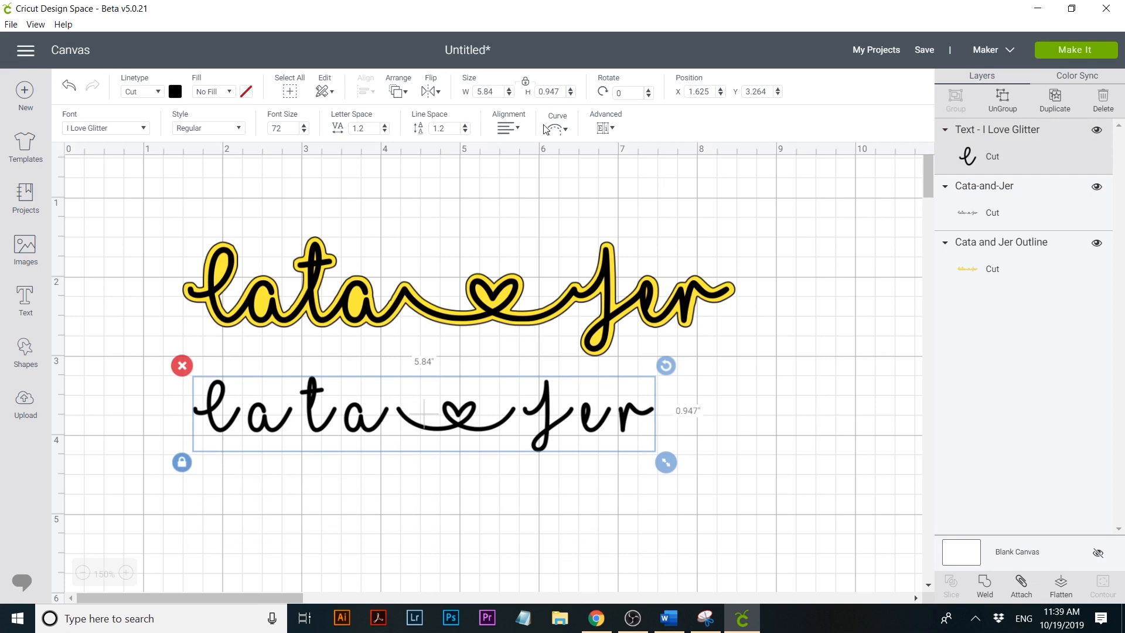
- Set the new text's letter space to 0 and ungroup it to letters
left_click(604, 130)
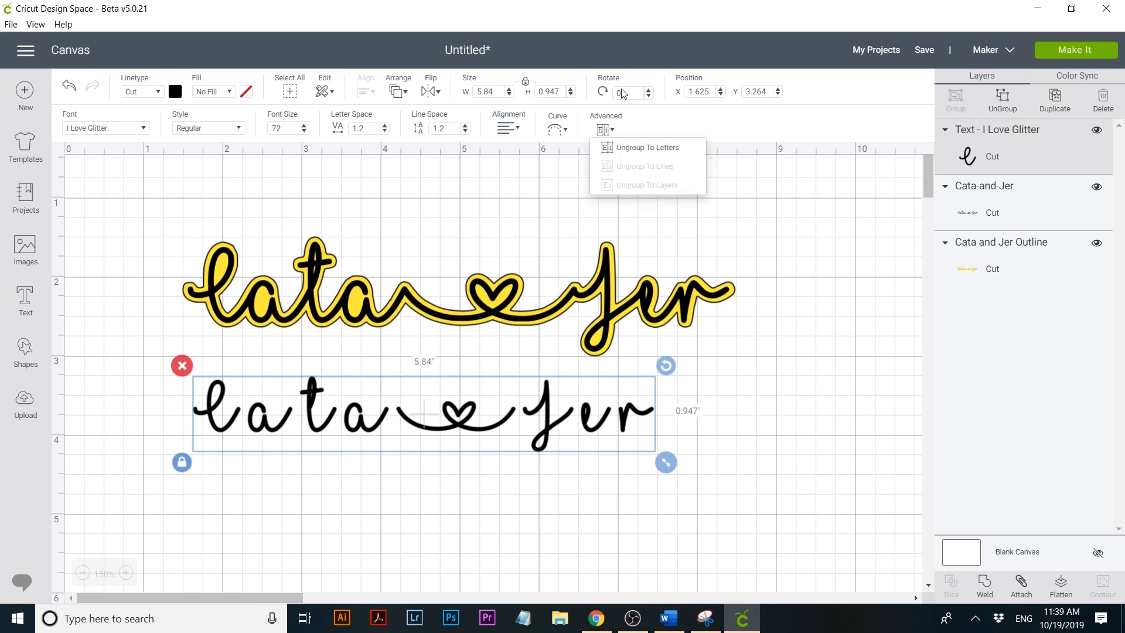
double_click(361, 128)
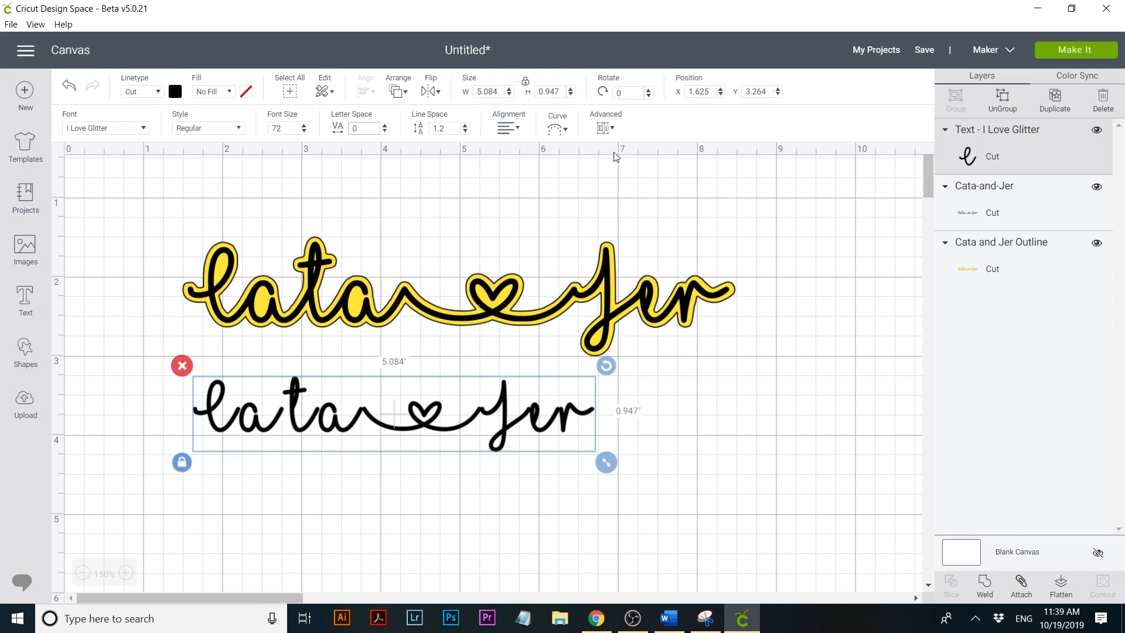
left_click(605, 128)
left_click(631, 150)
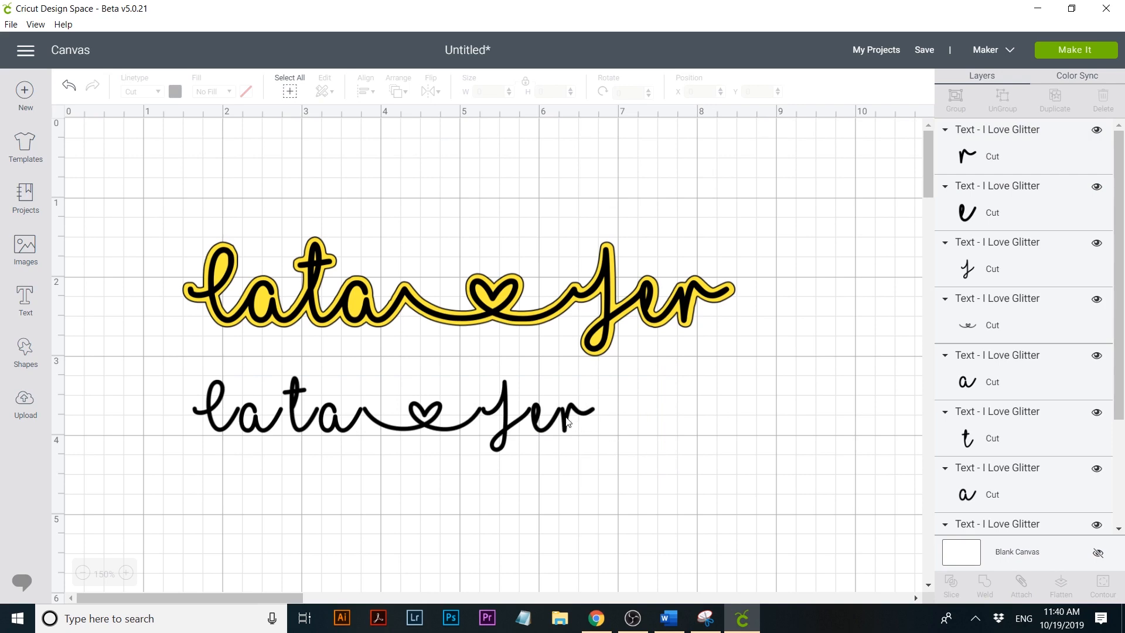
- Move the last three letters of the ungrouped text together and up against the heart connector
left_click(566, 417)
left_click(536, 417, "shift")
left_click_drag(569, 421, 533, 417)
left_click(577, 459)
left_click_drag(574, 429, 573, 429)
left_click_drag(676, 460, 482, 401)
left_click_drag(504, 396, 501, 396)
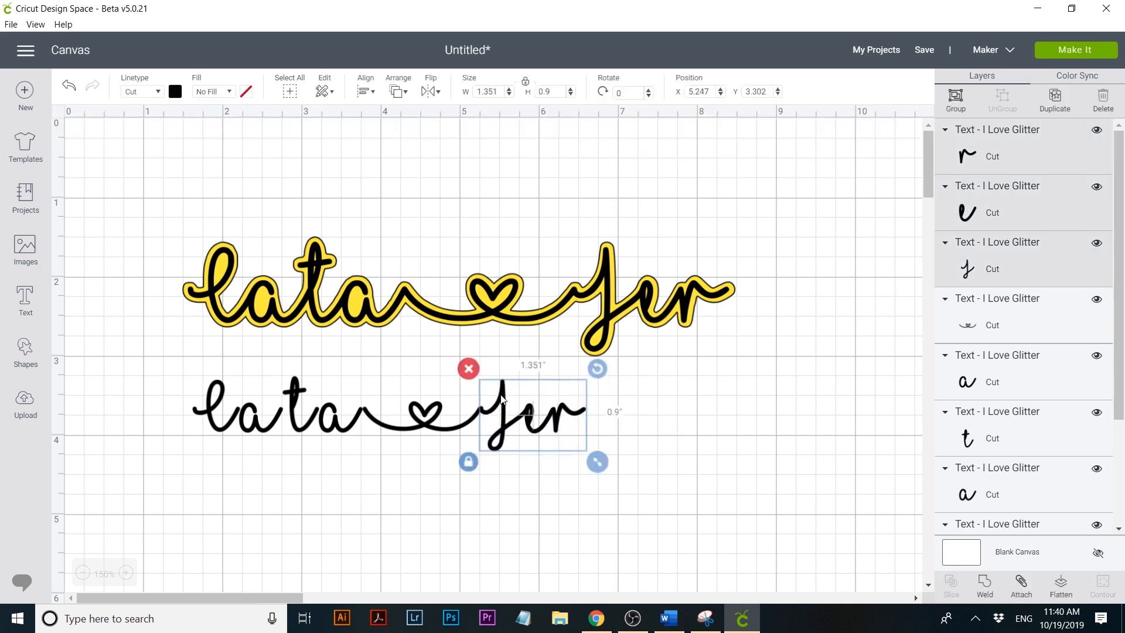
- Shift the letters of the first name toward the heart connector to close the gaps between them
left_click_drag(212, 410, 218, 410)
left_click_drag(184, 372, 260, 415)
left_click_drag(190, 372, 304, 416)
left_click_drag(194, 372, 335, 419)
left_click_drag(198, 378, 574, 498)
- Nudge the last two letters into place and try to weld all the letters of the text
left_click(564, 419)
left_click(536, 420, "shift")
left_click_drag(540, 439, 546, 438)
left_click_drag(604, 468, 200, 374)
left_click(985, 586)
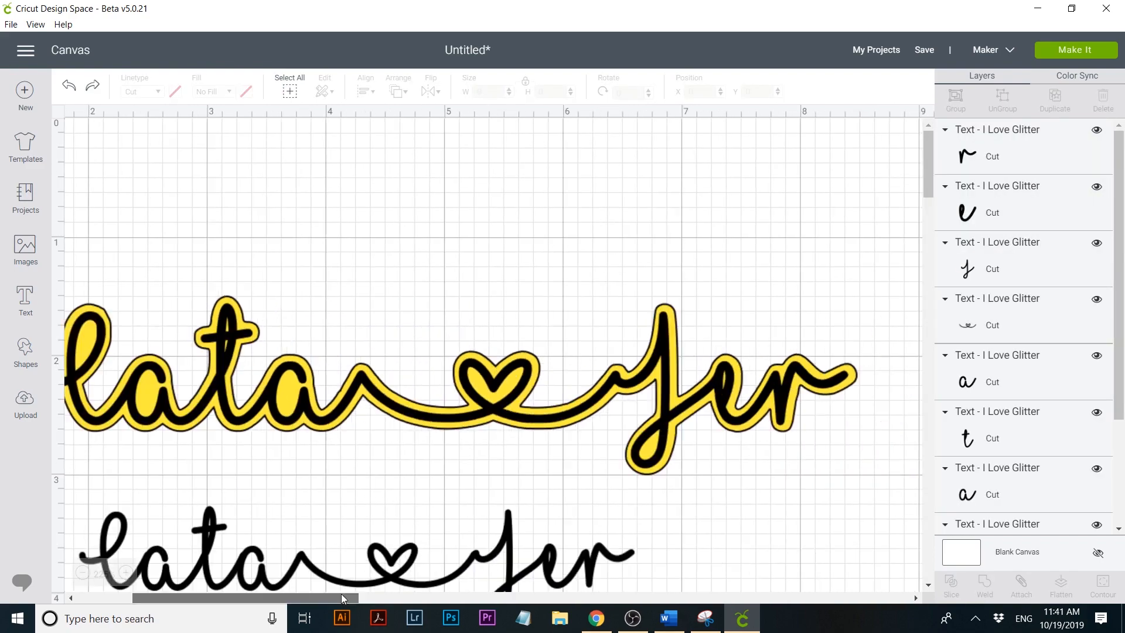
- Nudge the second name's letters slightly closer to the heart connector
left_click_drag(341, 597, 363, 598)
scroll(472, 397, "down", 3)
left_click_drag(568, 429, 474, 345)
left_click_drag(486, 400, 483, 400)
left_click(82, 575)
left_click_drag(264, 598, 228, 597)
- Enlarge the ungrouped text to roughly the size of the outlined lettering and weld its last two letters
left_click_drag(628, 416, 104, 312)
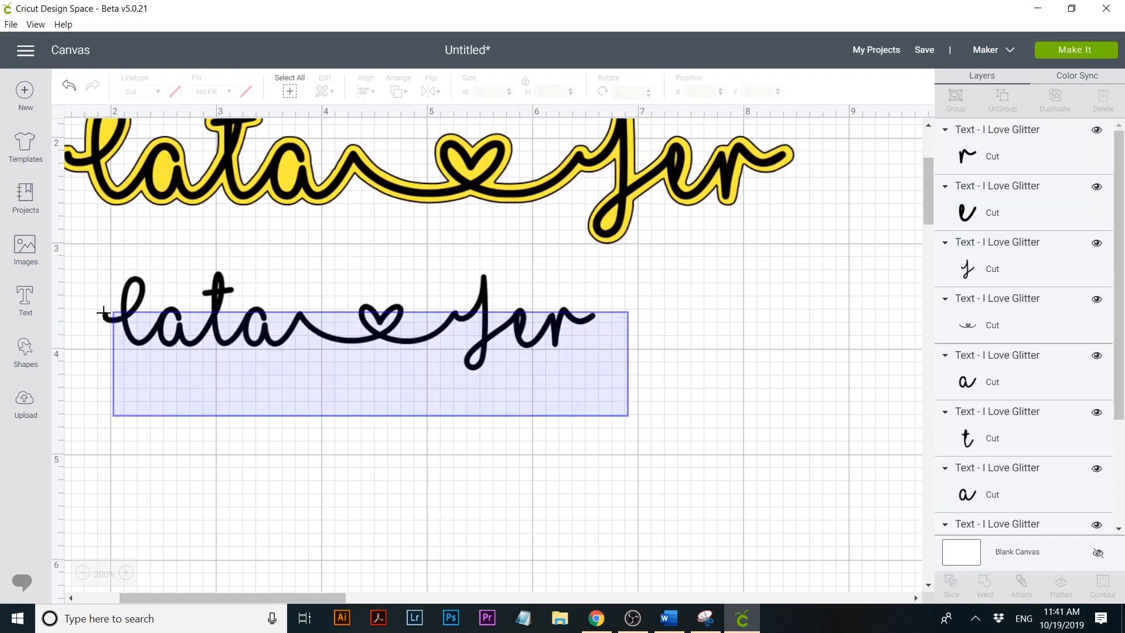
left_click_drag(619, 349, 78, 329)
left_click(821, 404)
left_click_drag(607, 382, 756, 328)
left_click(984, 586)
- Weld all the letters of the enlarged text into a single shape
key("ctrl+a")
left_click(699, 369)
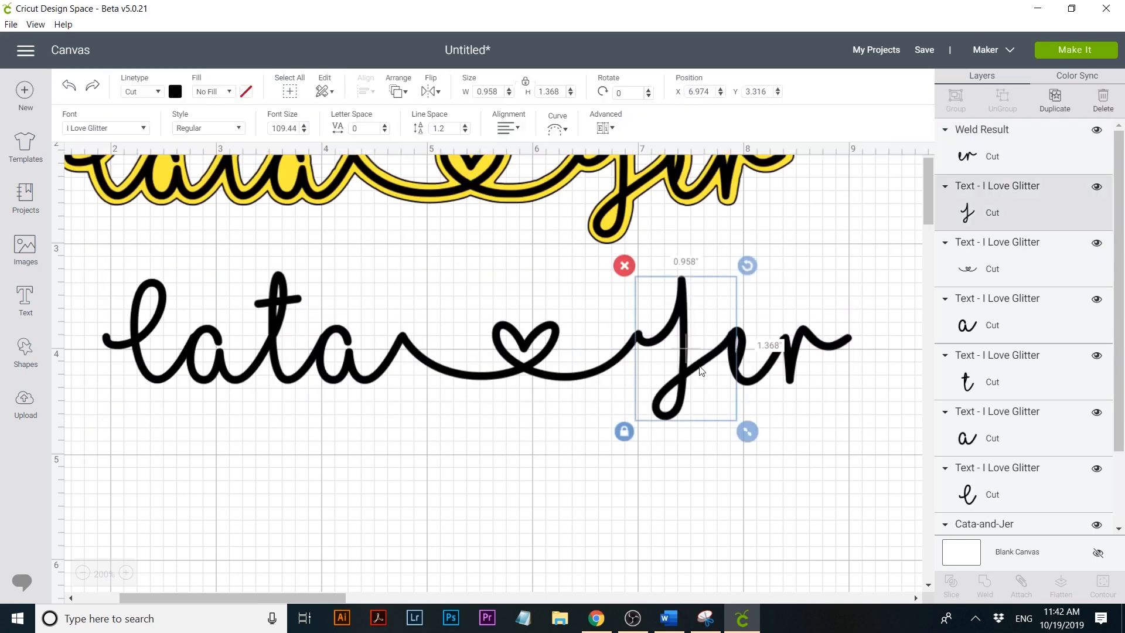
left_click_drag(867, 446, 93, 258)
left_click(984, 586)
left_click(586, 498)
- Move the welded lettering up directly beneath the outlined lettering
left_click(83, 573)
left_click_drag(179, 597, 155, 597)
scroll(410, 381, "up", 3)
left_click_drag(560, 437, 537, 375)
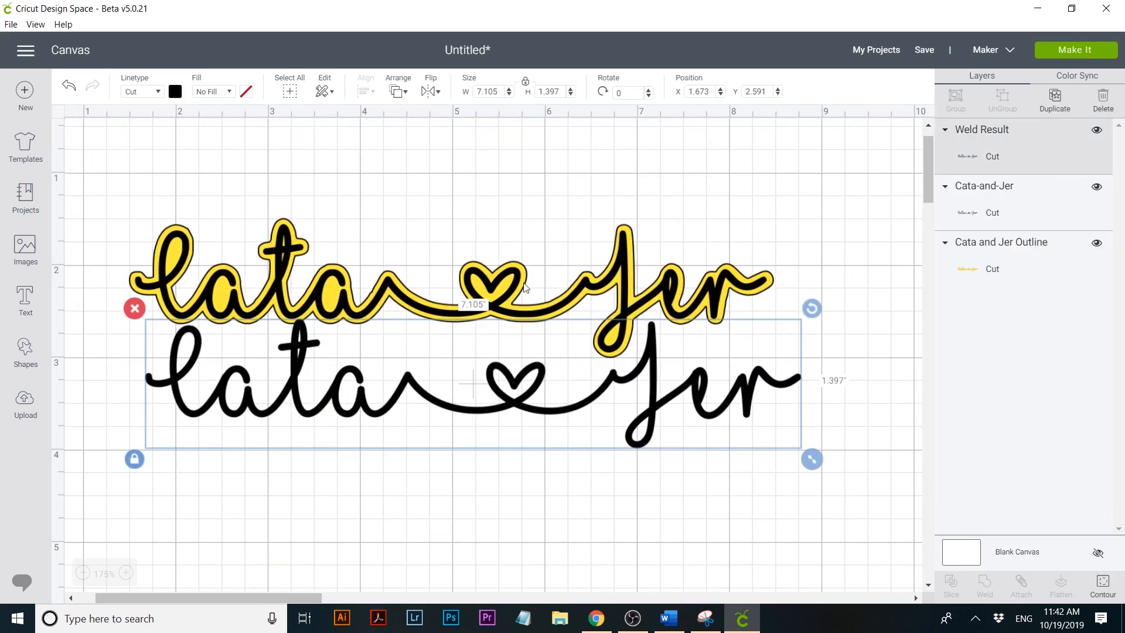
- Duplicate the yellow outline and place the copy below the welded black lettering
left_click(977, 269)
key("ctrl+d")
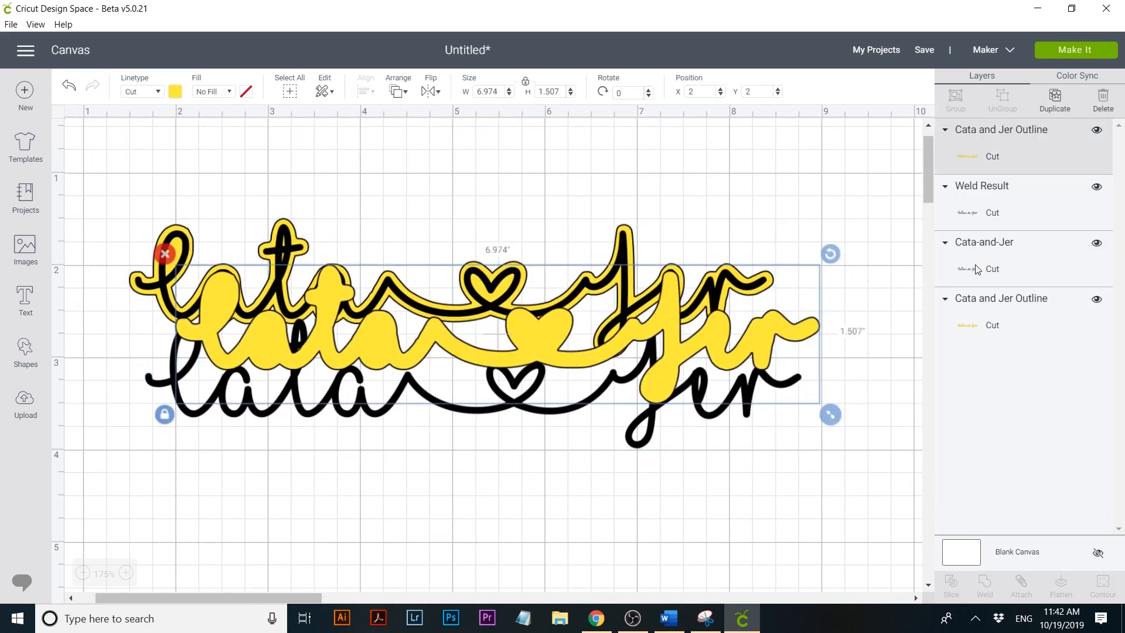
left_click_drag(666, 317, 627, 509)
- Recolor the duplicated outline purple and the welded lettering white
left_click(83, 573)
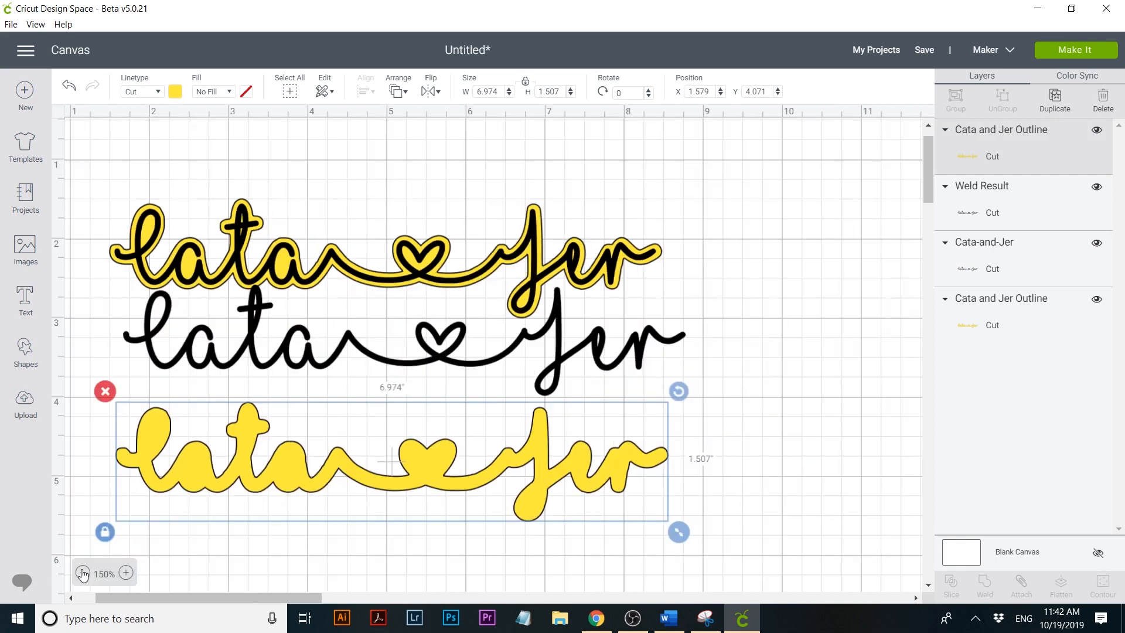
left_click(82, 572)
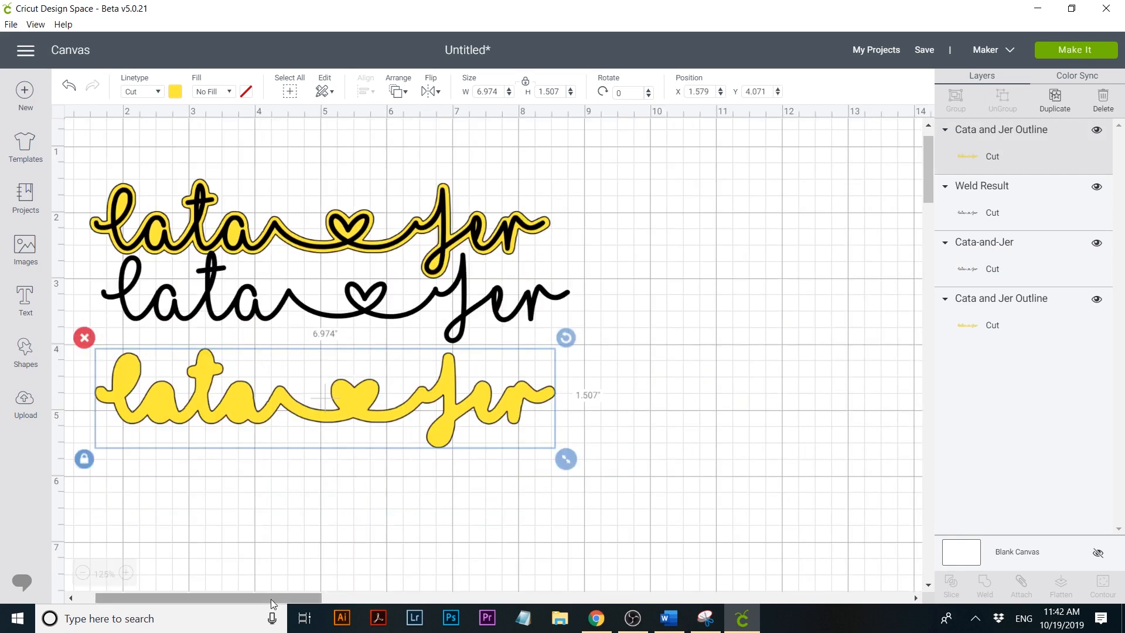
left_click_drag(270, 598, 233, 585)
left_click(174, 92)
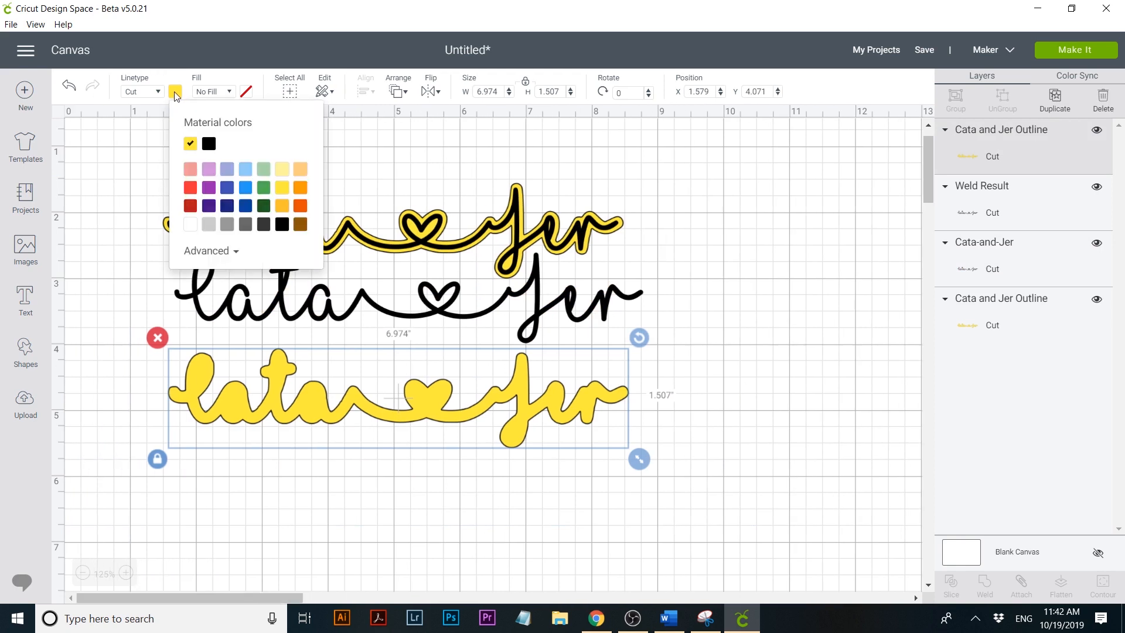
left_click(209, 187)
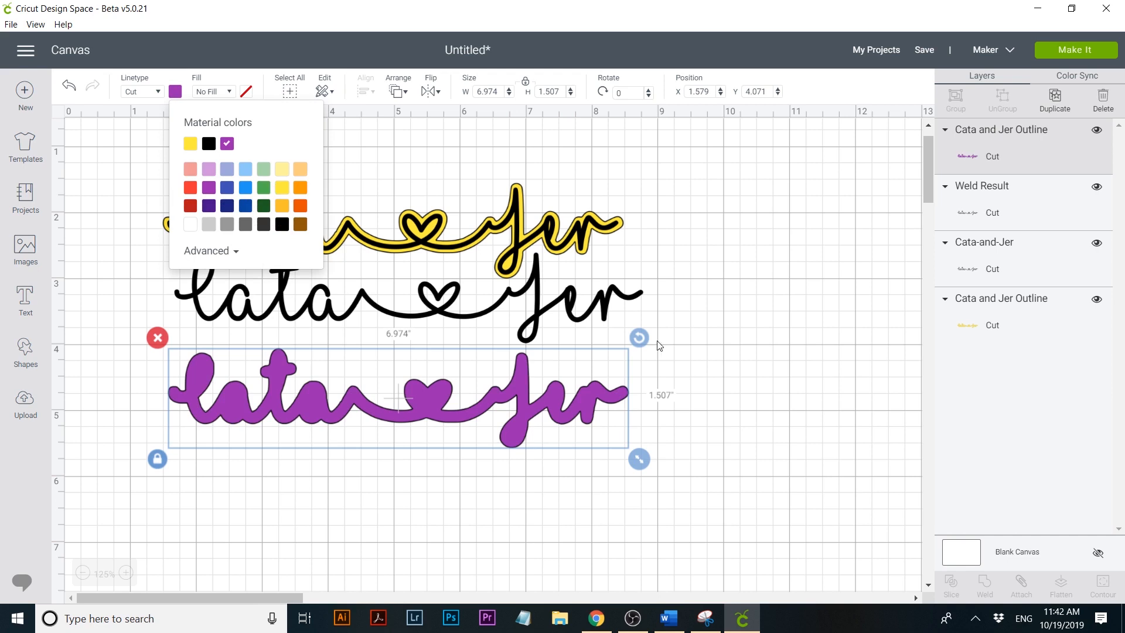
left_click(356, 303)
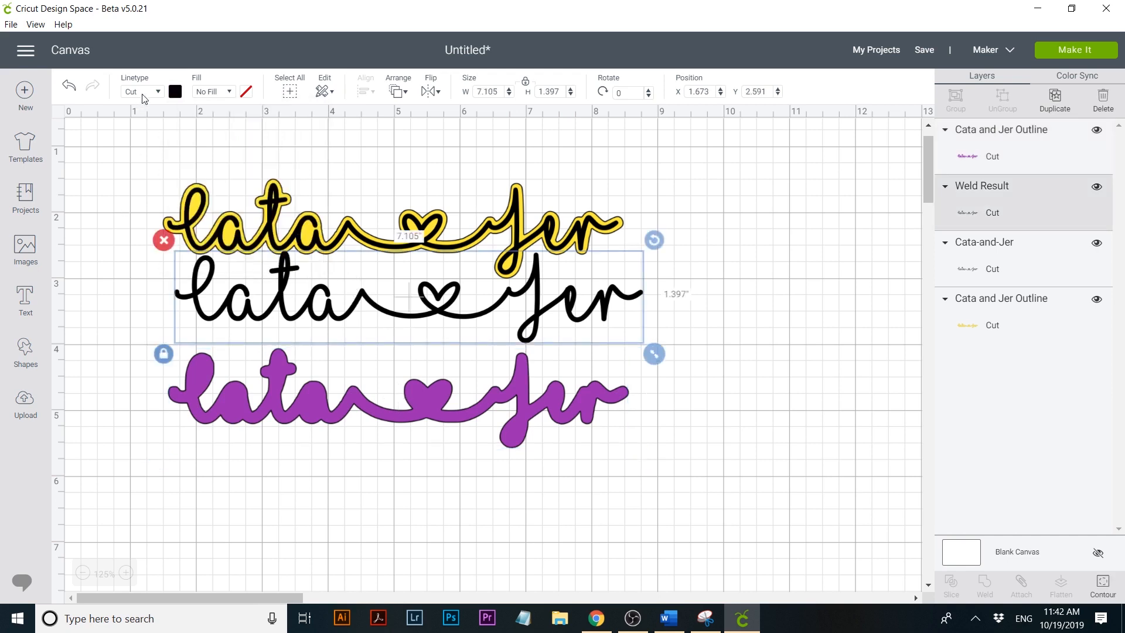
left_click(176, 91)
left_click(191, 224)
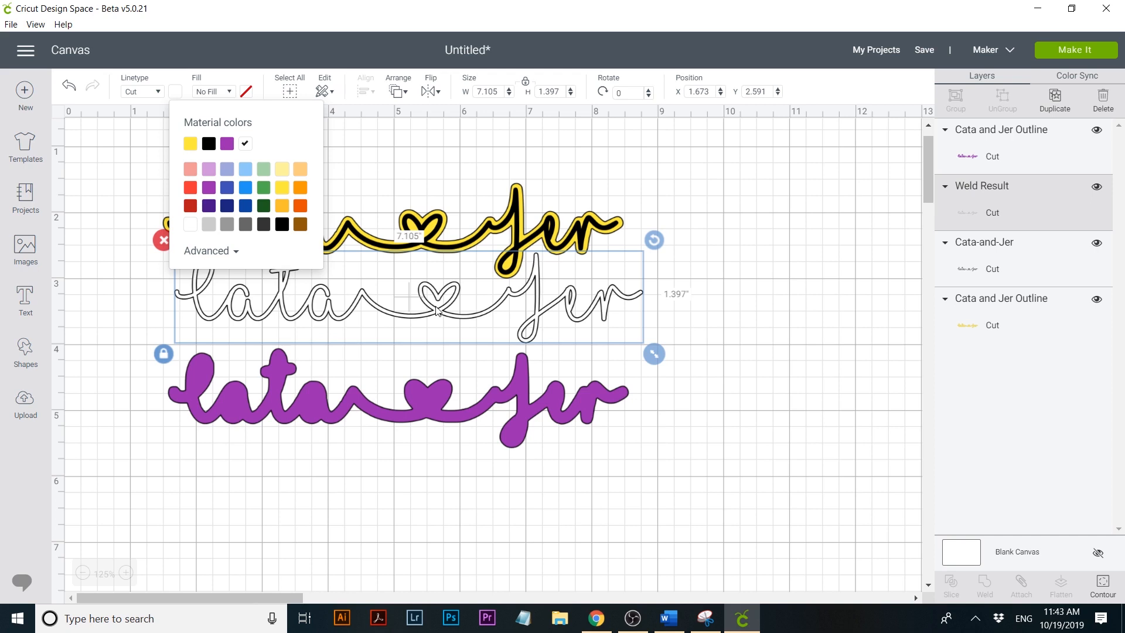
- Move the white lettering onto the purple outline and send it to the front
left_click(1014, 144)
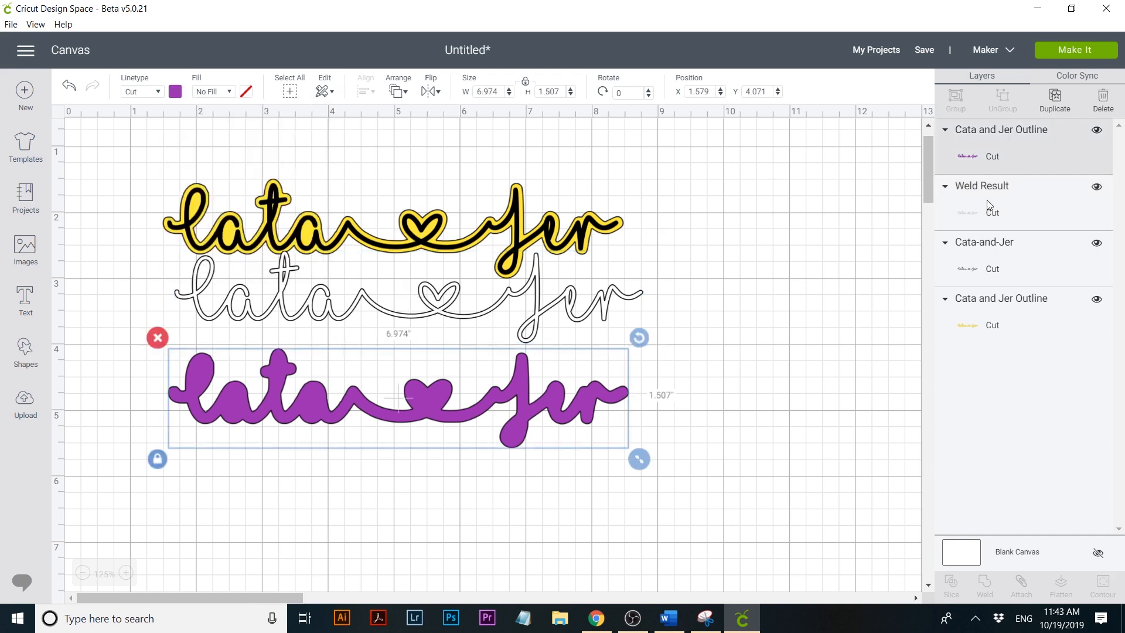
left_click(986, 199)
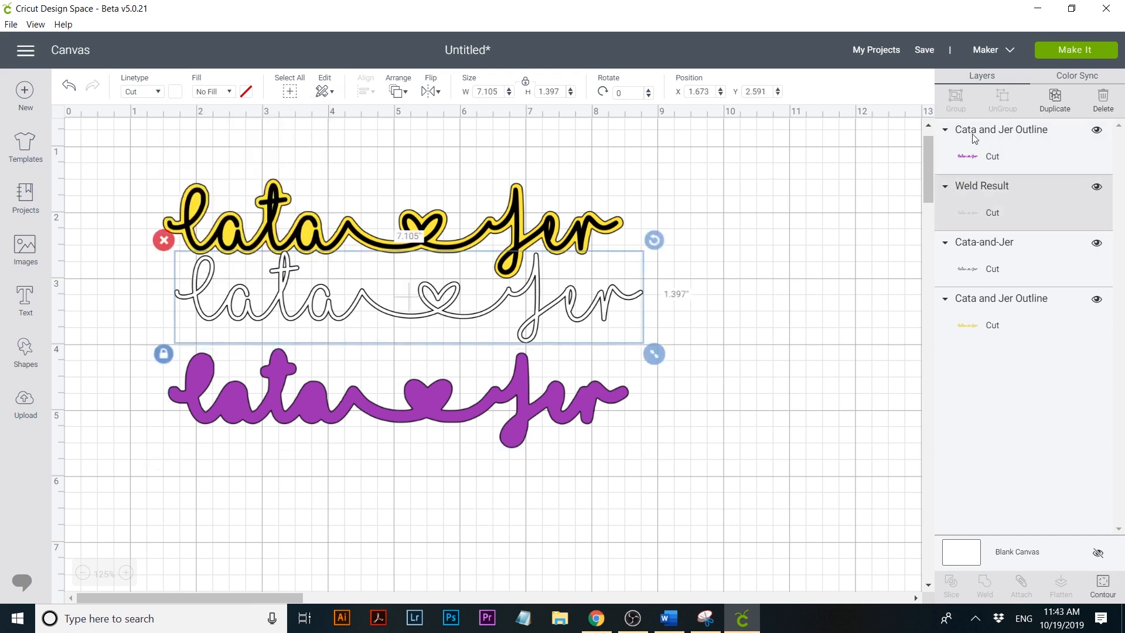
left_click_drag(975, 138, 975, 233)
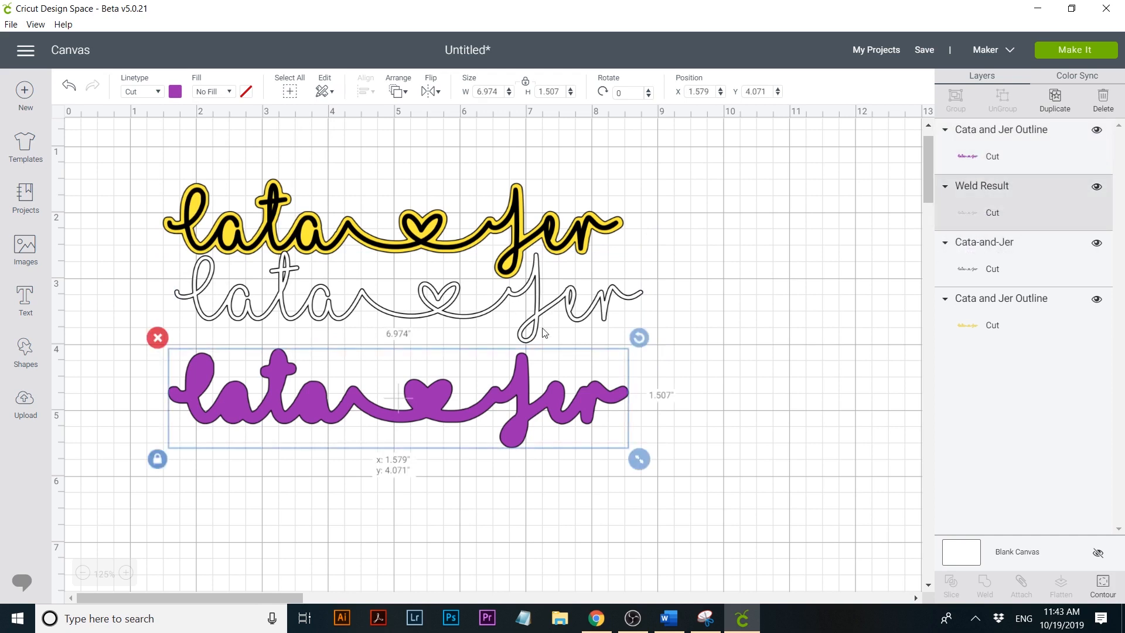
left_click_drag(535, 263, 524, 338)
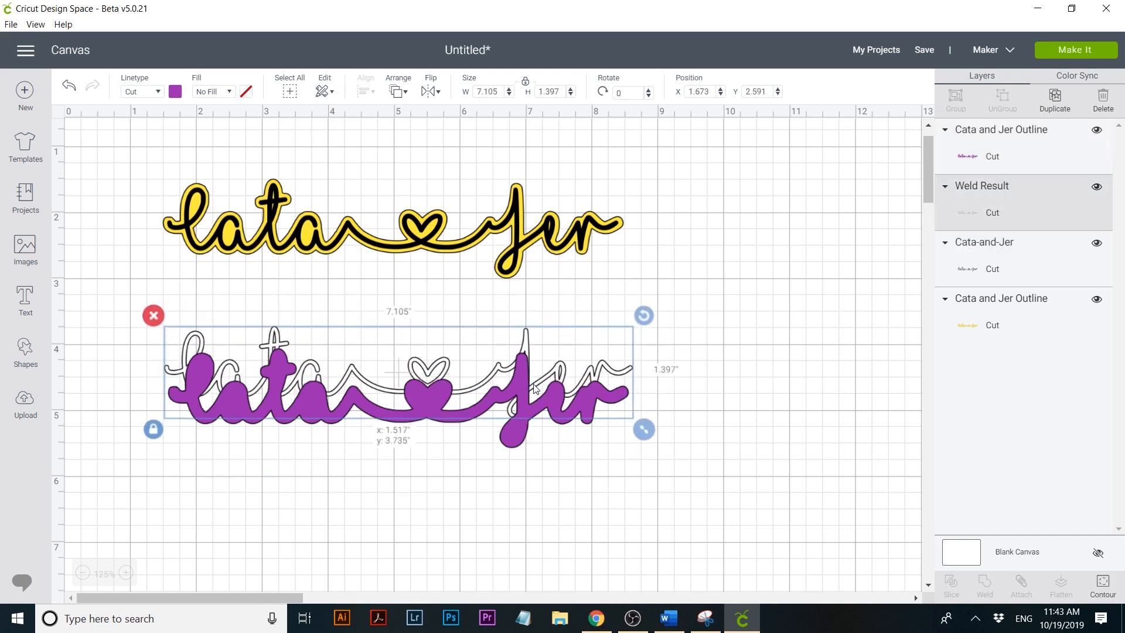
right_click(526, 340)
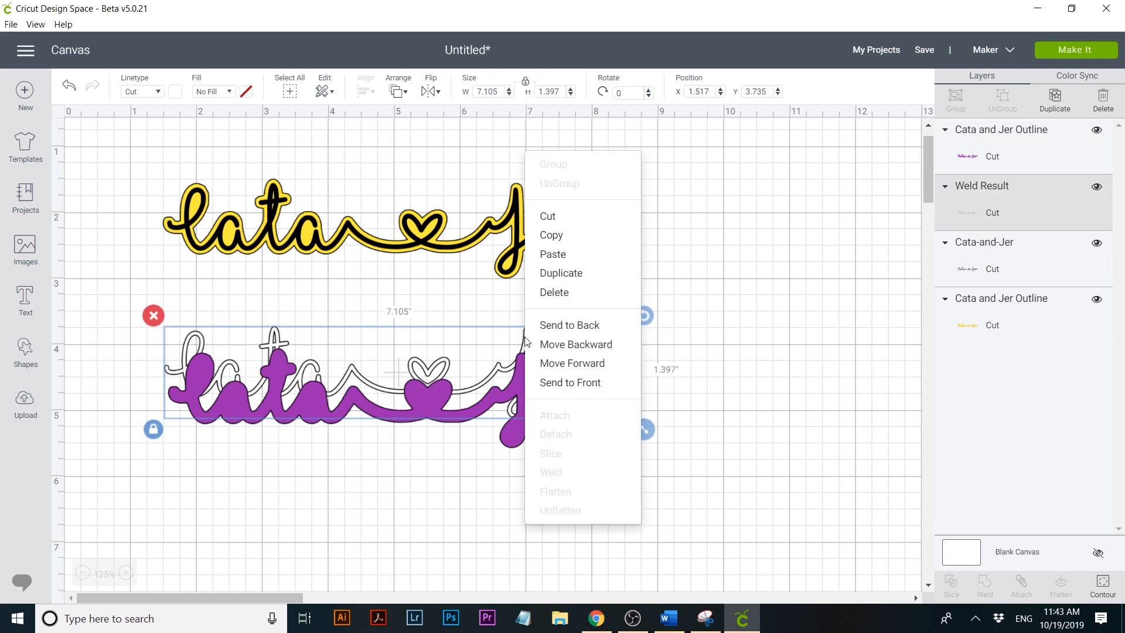
left_click(550, 383)
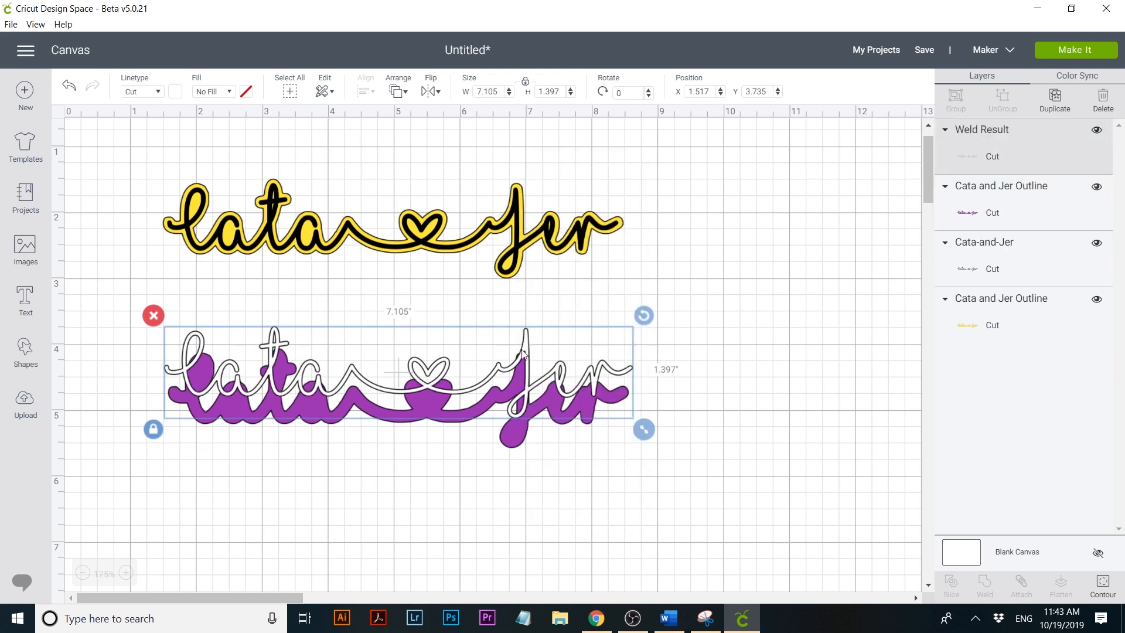
- Resize the white lettering to about 6.83 in wide and center it within the purple outline
left_click_drag(524, 353, 520, 374)
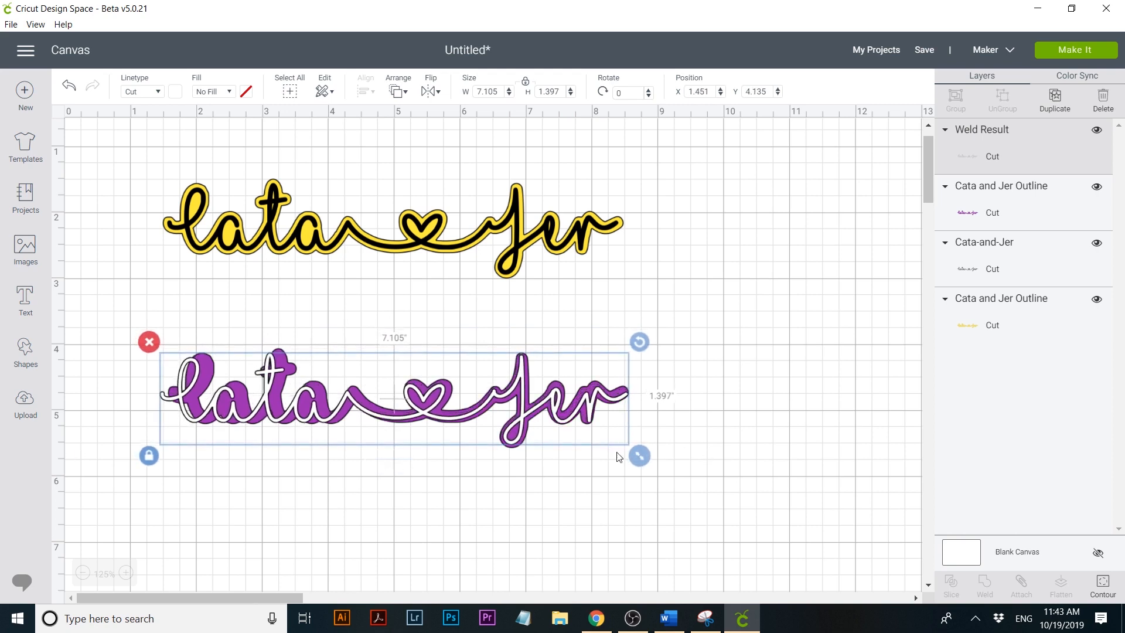
left_click_drag(639, 455, 633, 454)
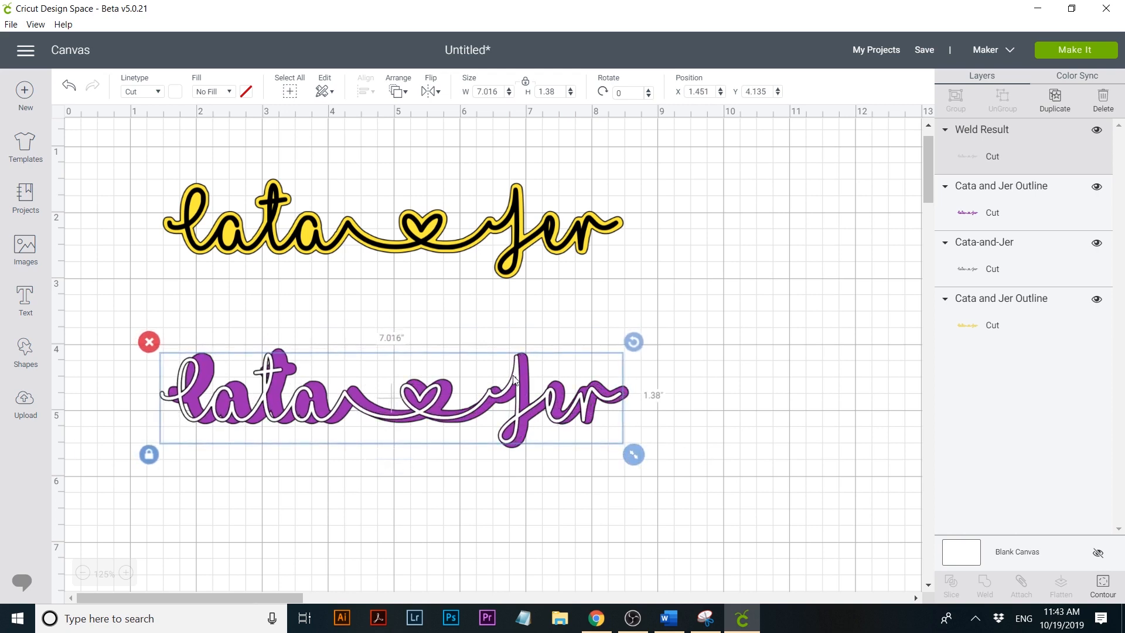
left_click_drag(517, 378, 529, 375)
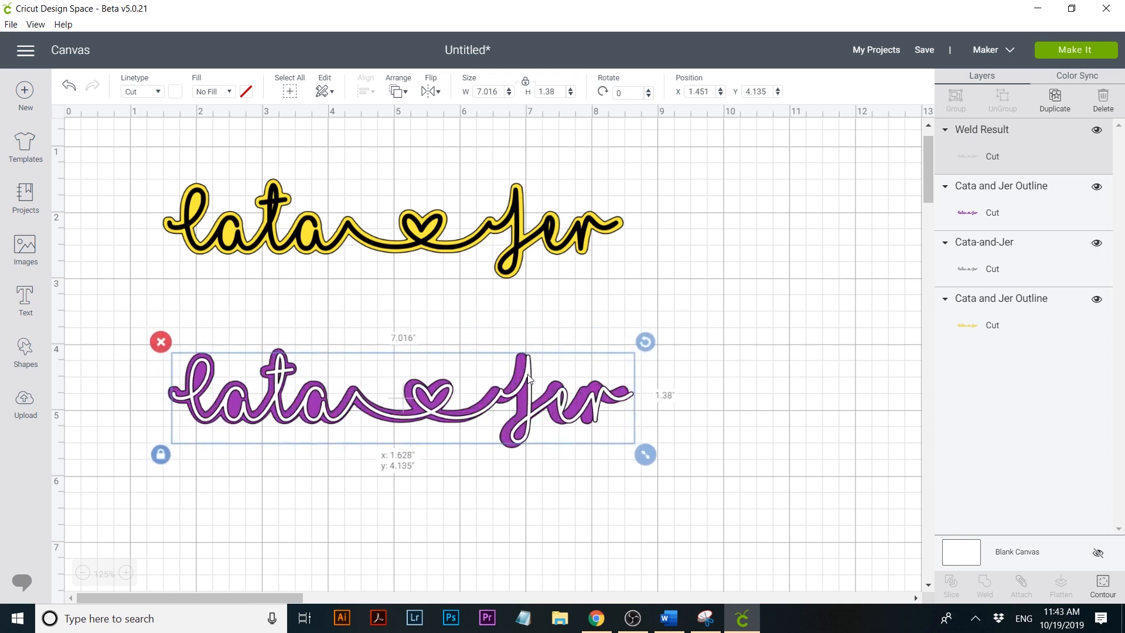
left_click_drag(645, 454, 635, 452)
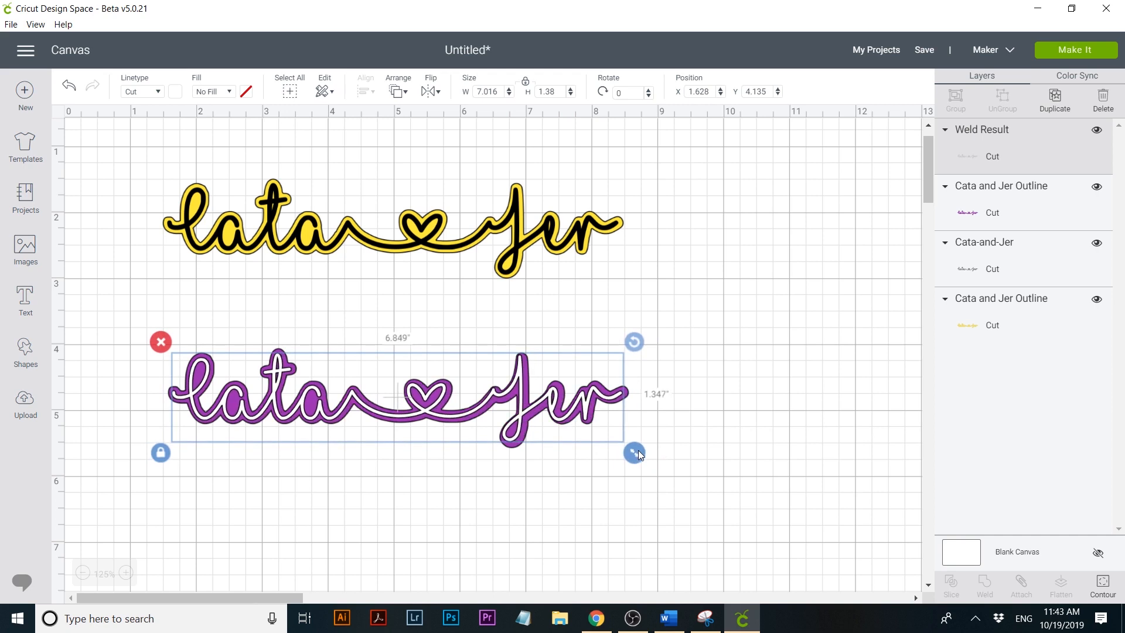
left_click_drag(521, 423, 522, 420)
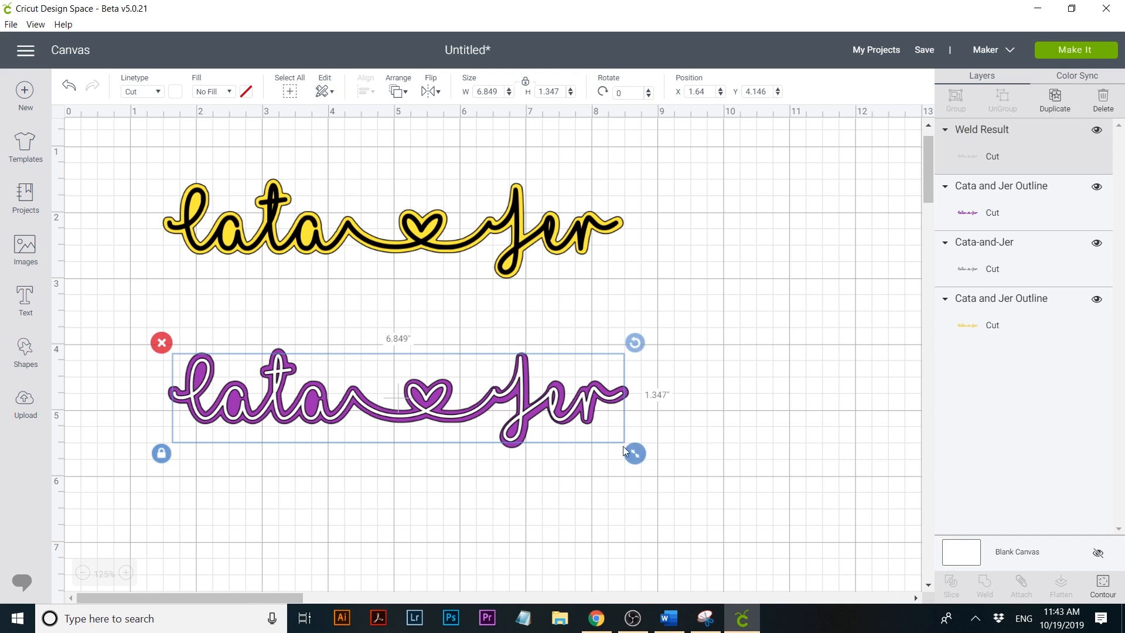
left_click_drag(584, 409, 587, 414)
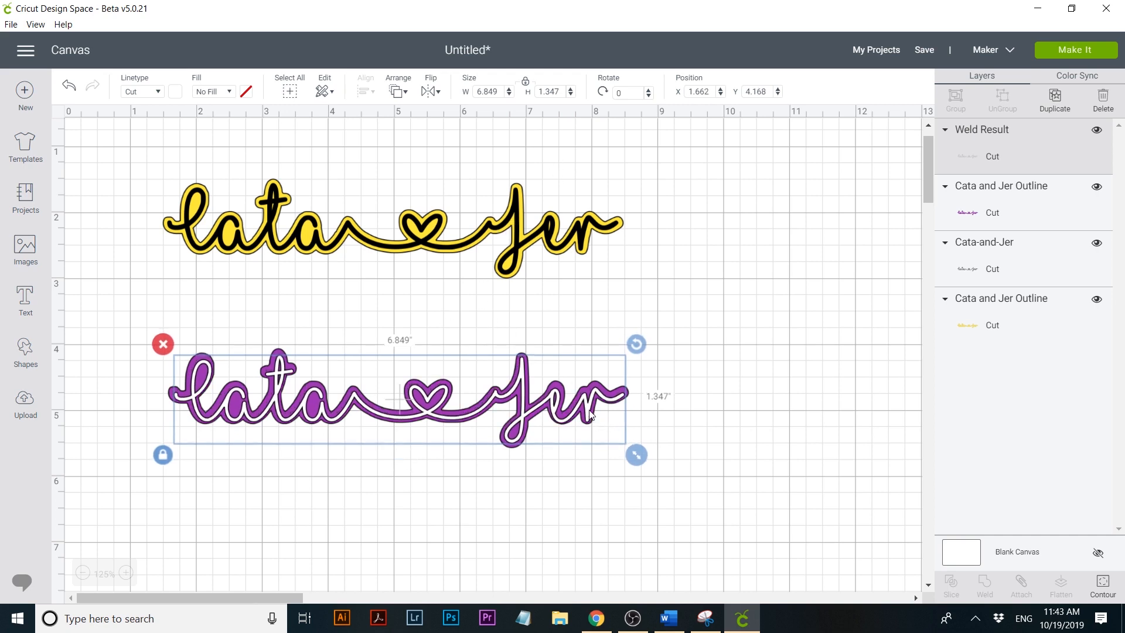
left_click_drag(636, 454, 634, 456)
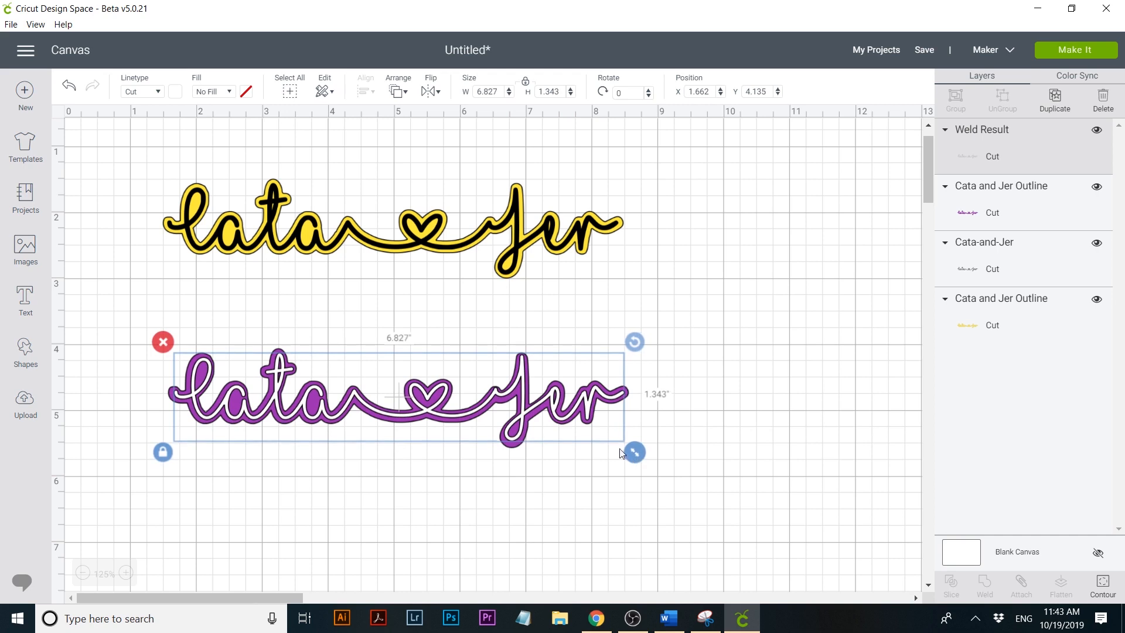
left_click_drag(519, 379, 515, 379)
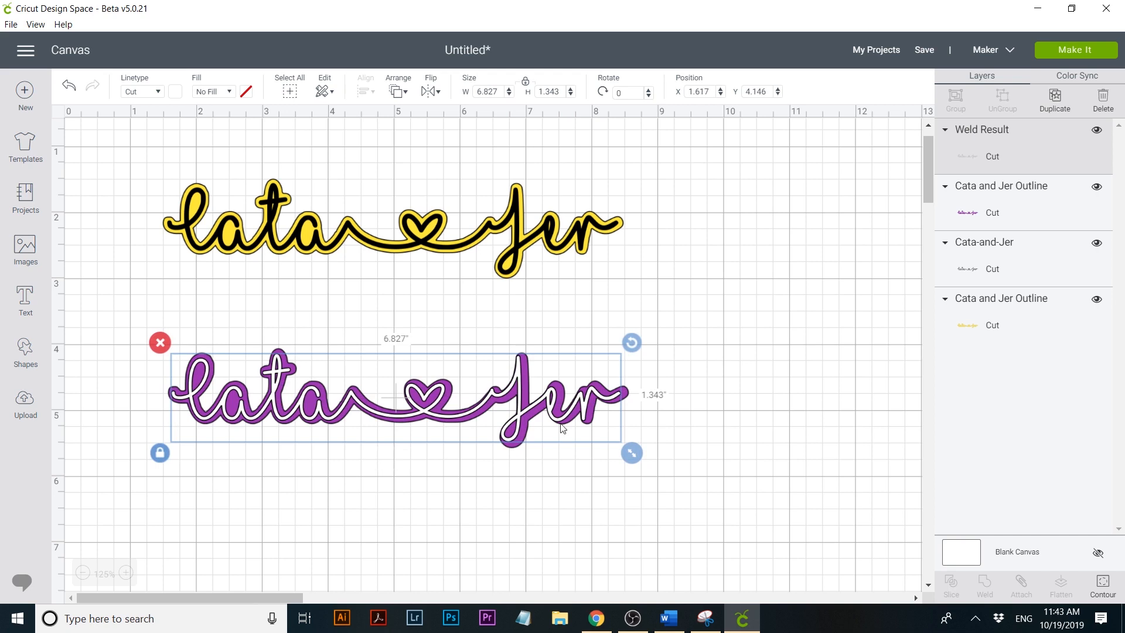
left_click_drag(632, 453, 703, 437)
left_click(703, 438)
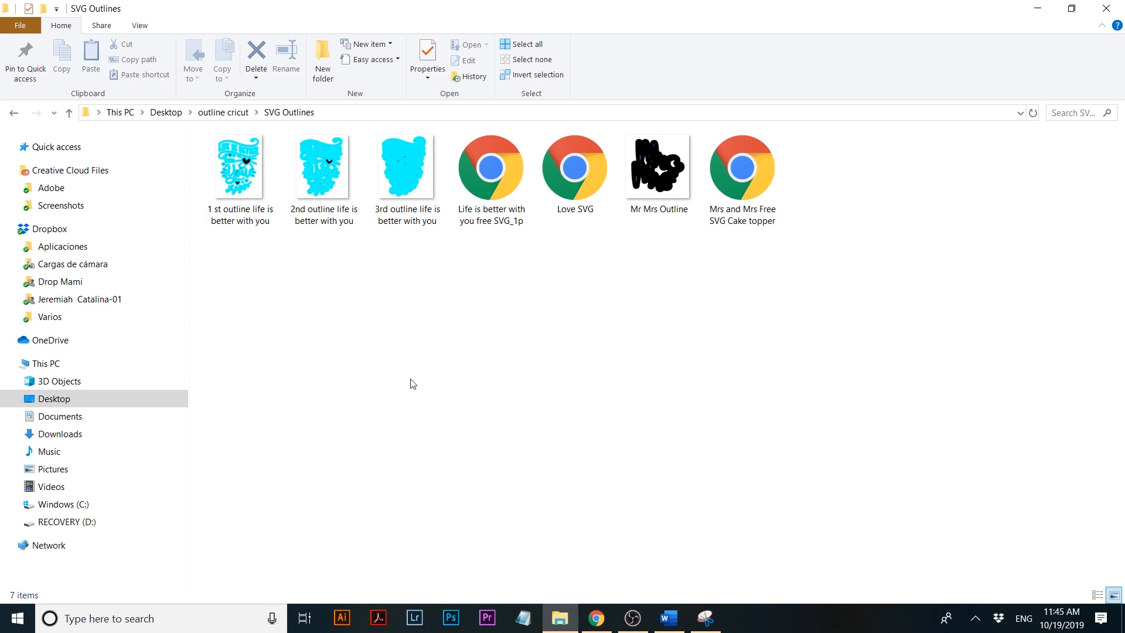
- Open the Love SVG file from the SVG Outlines folder in Chrome
left_click(564, 194)
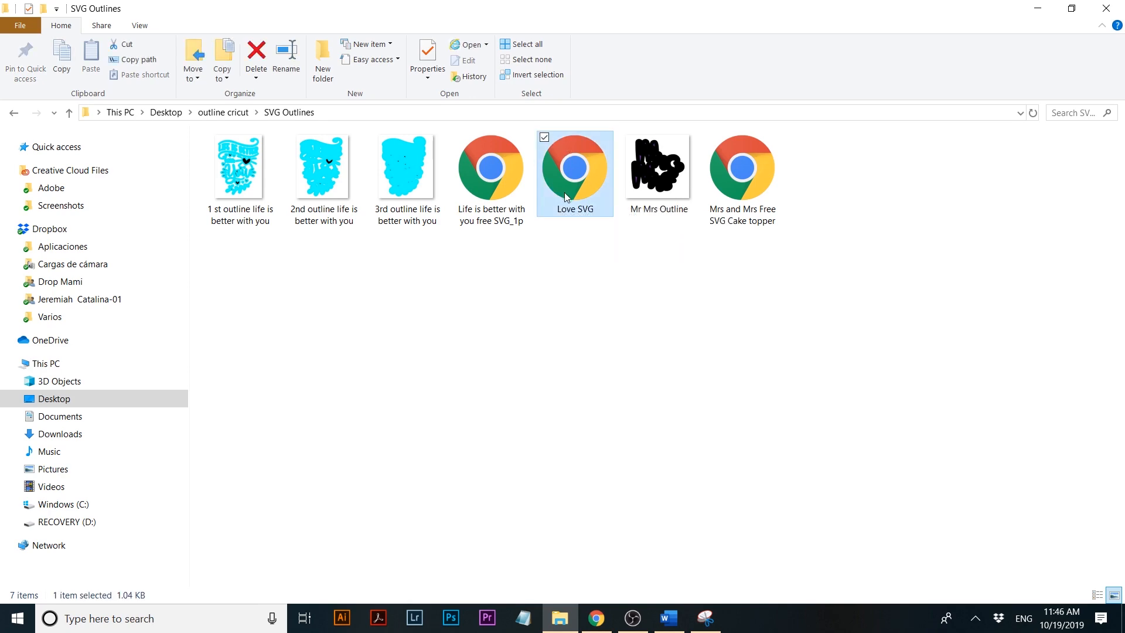
double_click(565, 192)
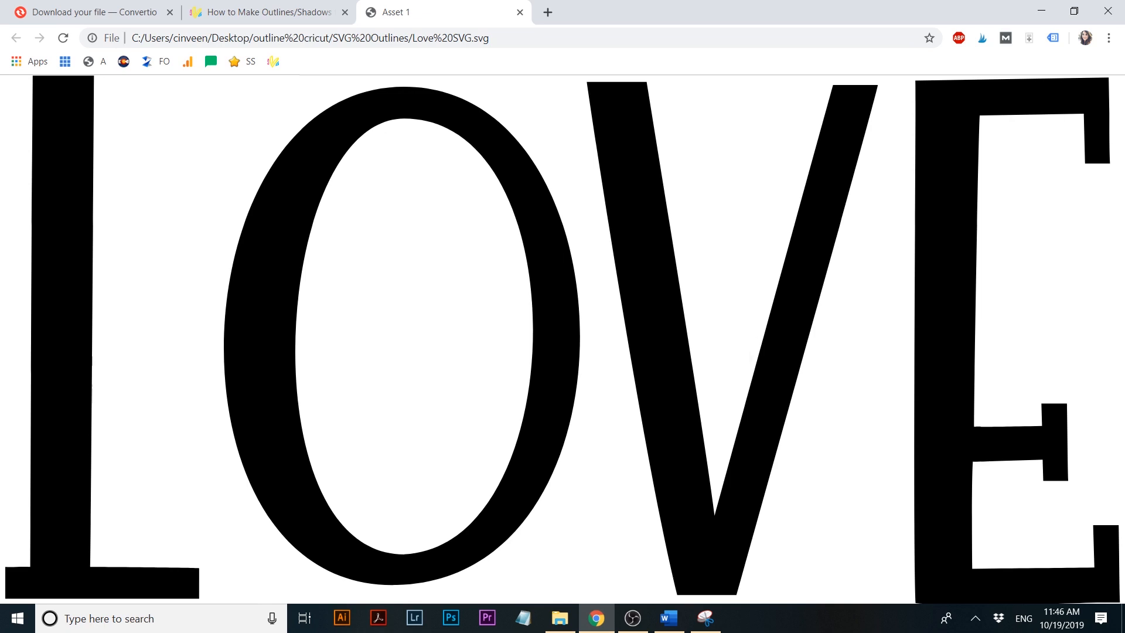
- Try to shrink the LOVE artwork with the browser zoom, and reset the zoom level
key("ctrl+minus")
key("ctrl+minus")
key("ctrl+minus")
key("ctrl+minus")
key("ctrl+minus")
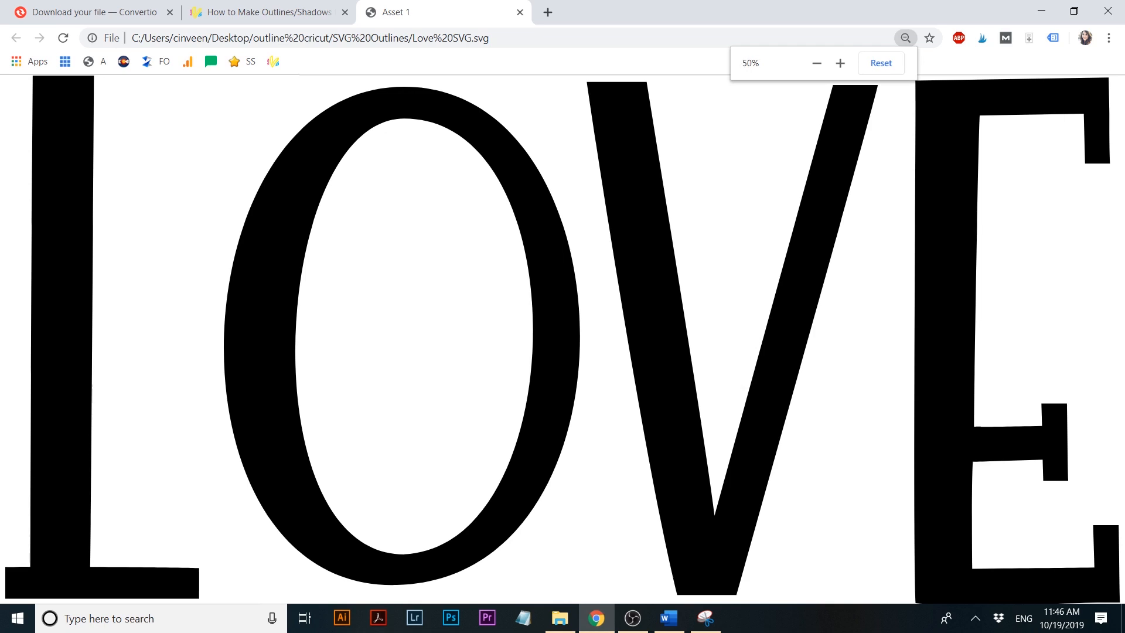
key("ctrl+minus")
key("ctrl+0")
key("ctrl+minus")
key("ctrl+minus")
key("ctrl+minus")
key("ctrl+minus")
key("ctrl+0")
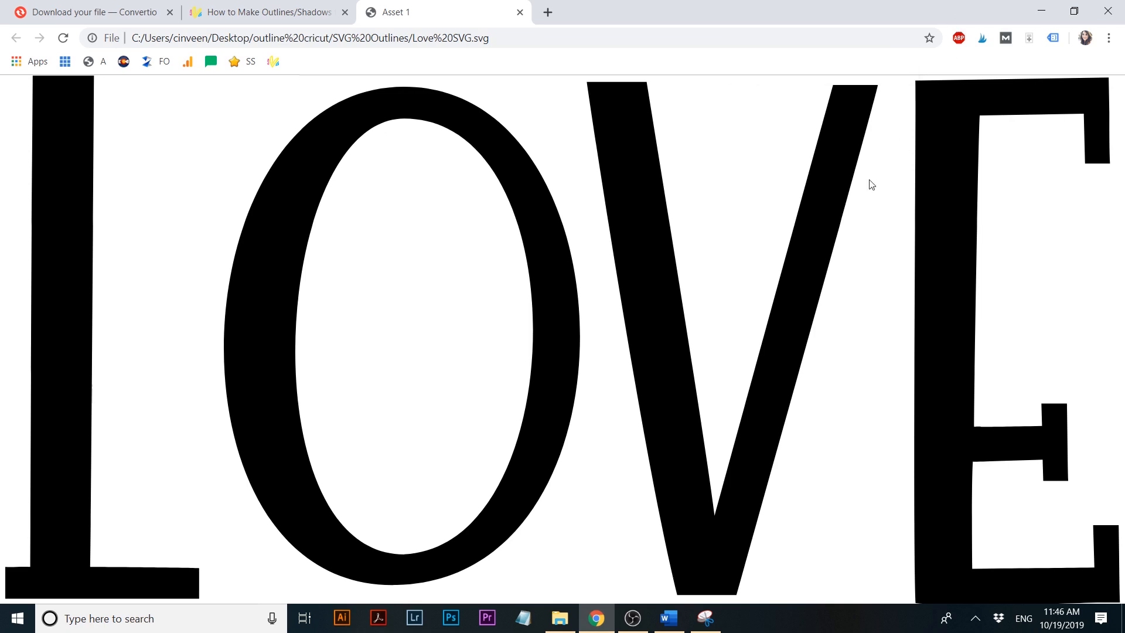
- Inspect the page code and select the root svg element of the LOVE artwork
right_click(803, 224)
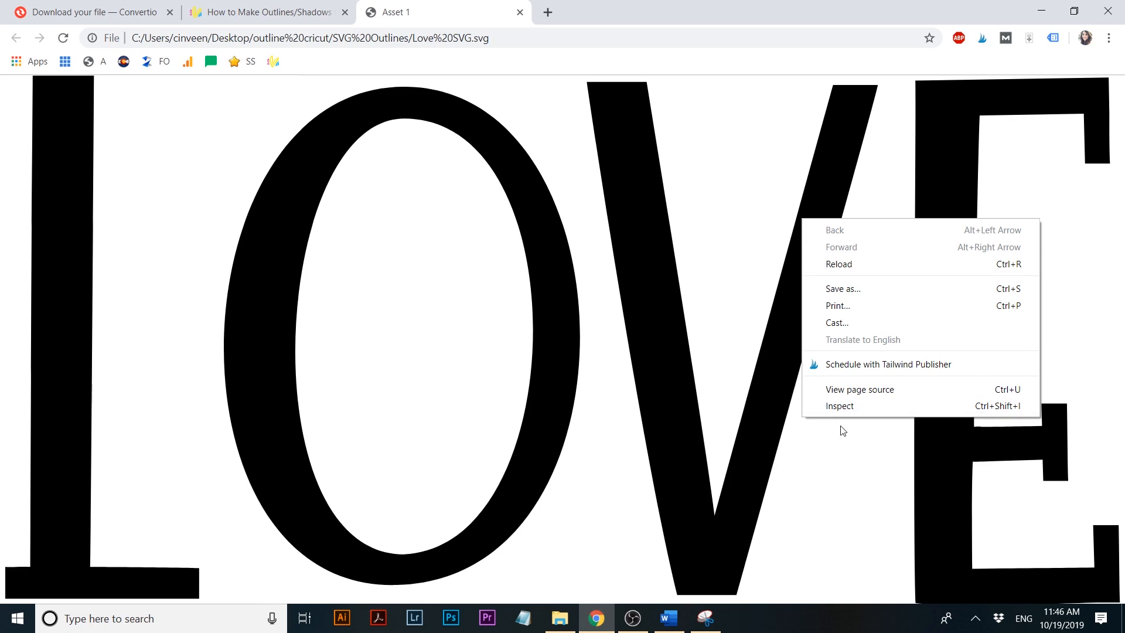
left_click(840, 407)
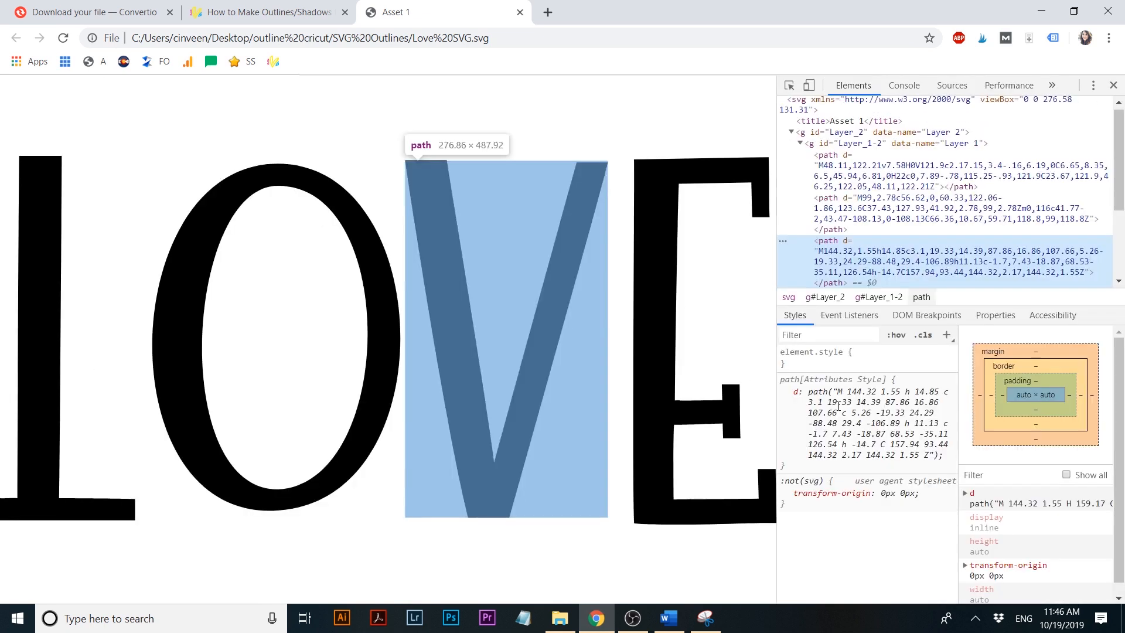
scroll(883, 201, "up", 1)
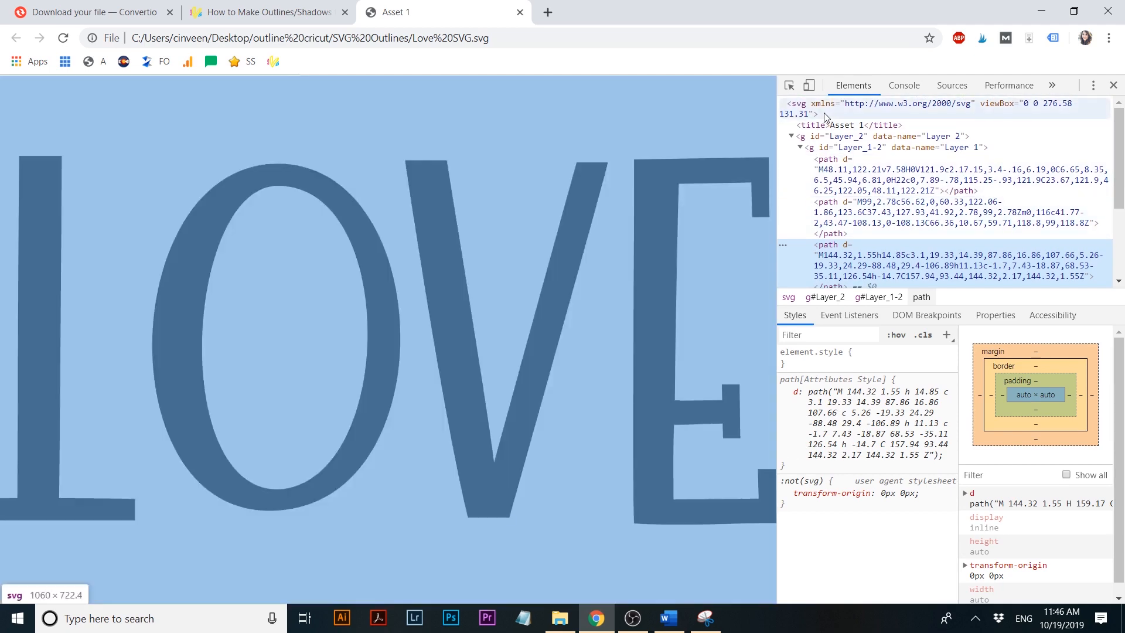
left_click(824, 113)
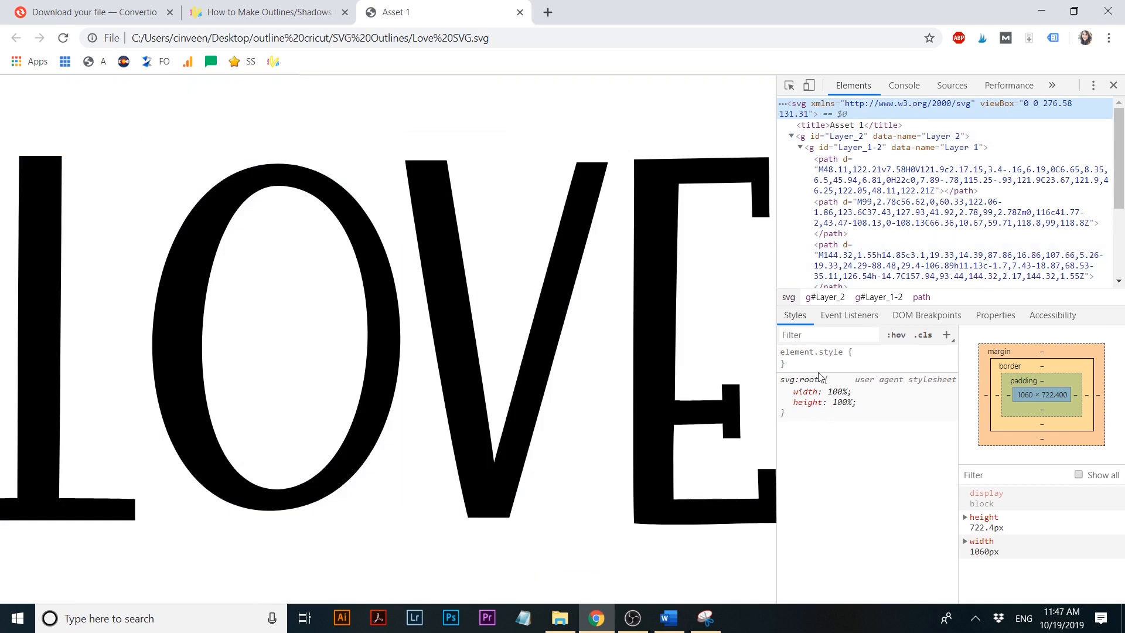
- Add a width of 50% to the root svg element's inline style
left_click(806, 360)
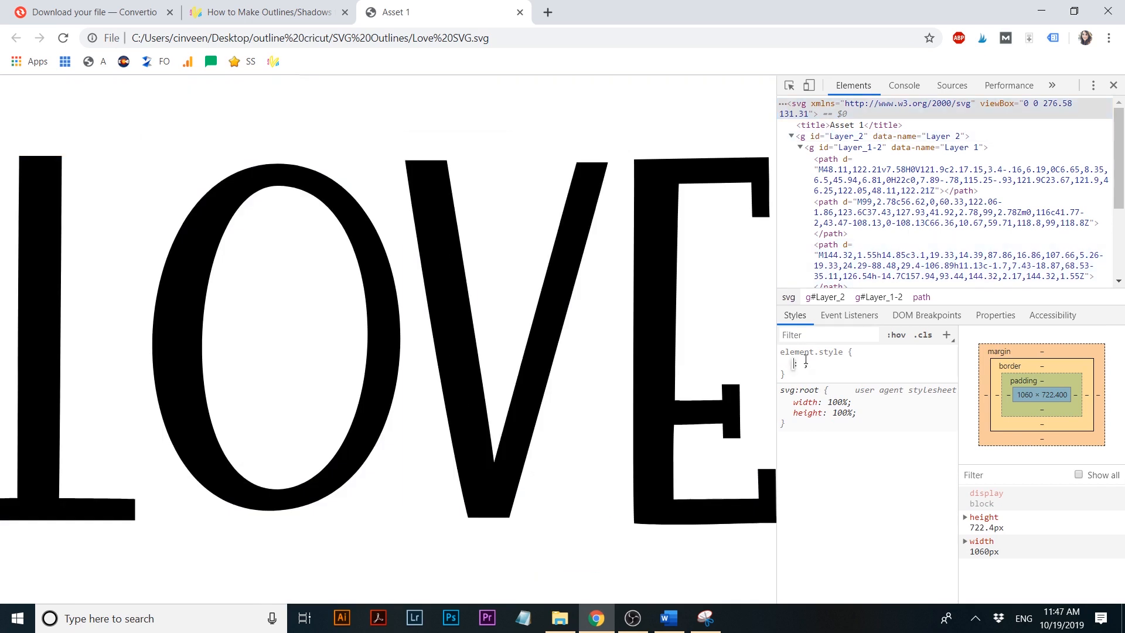
type("width")
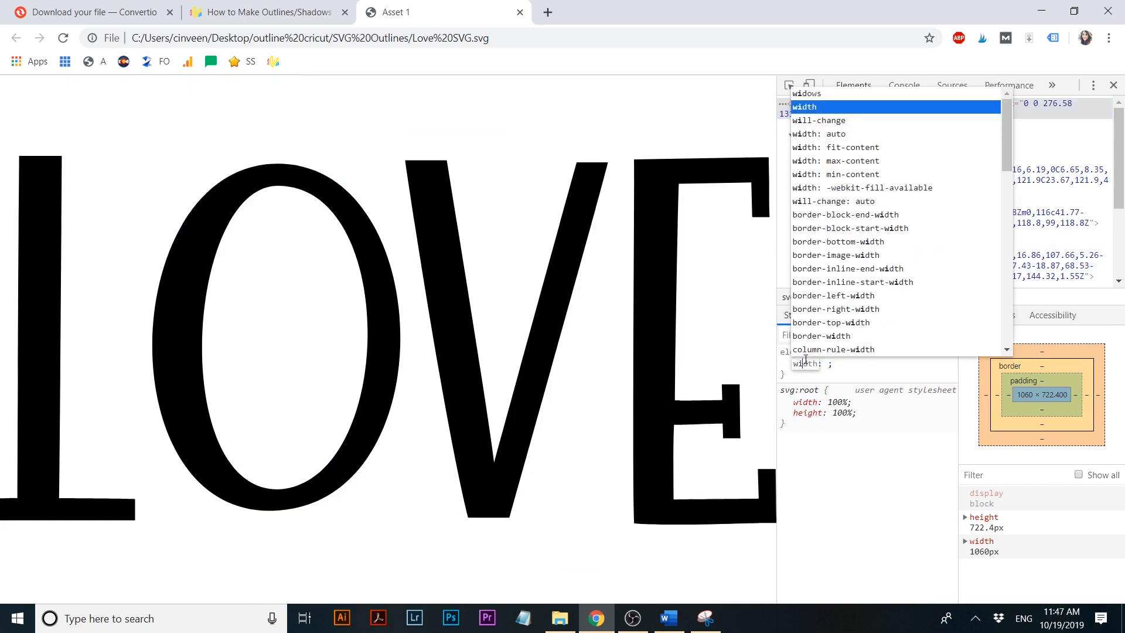
key("Tab")
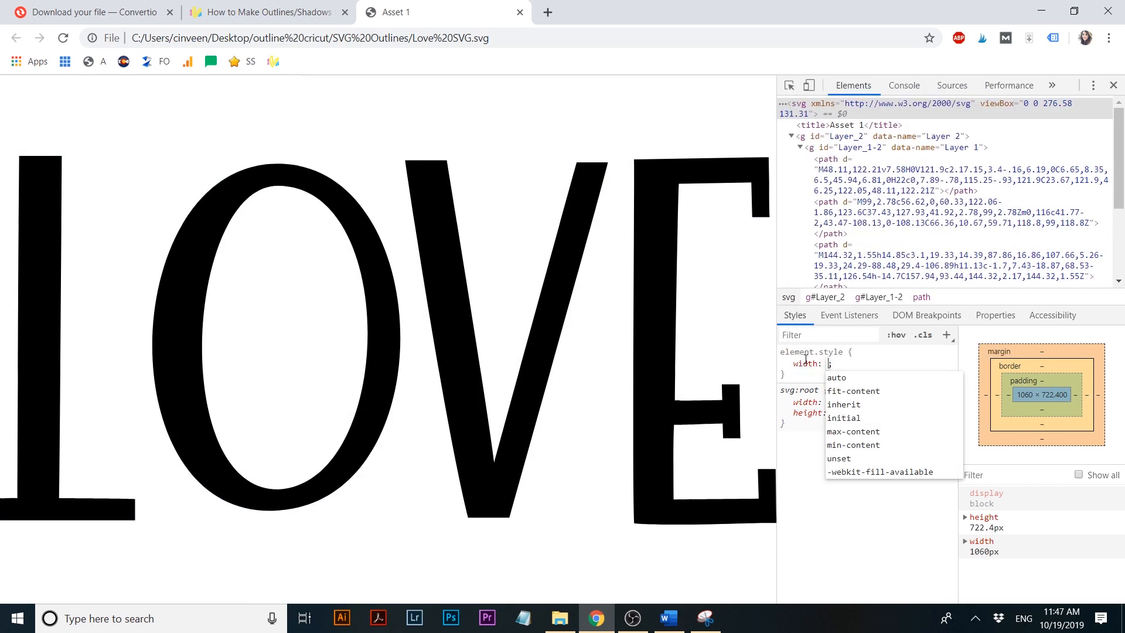
type("50%")
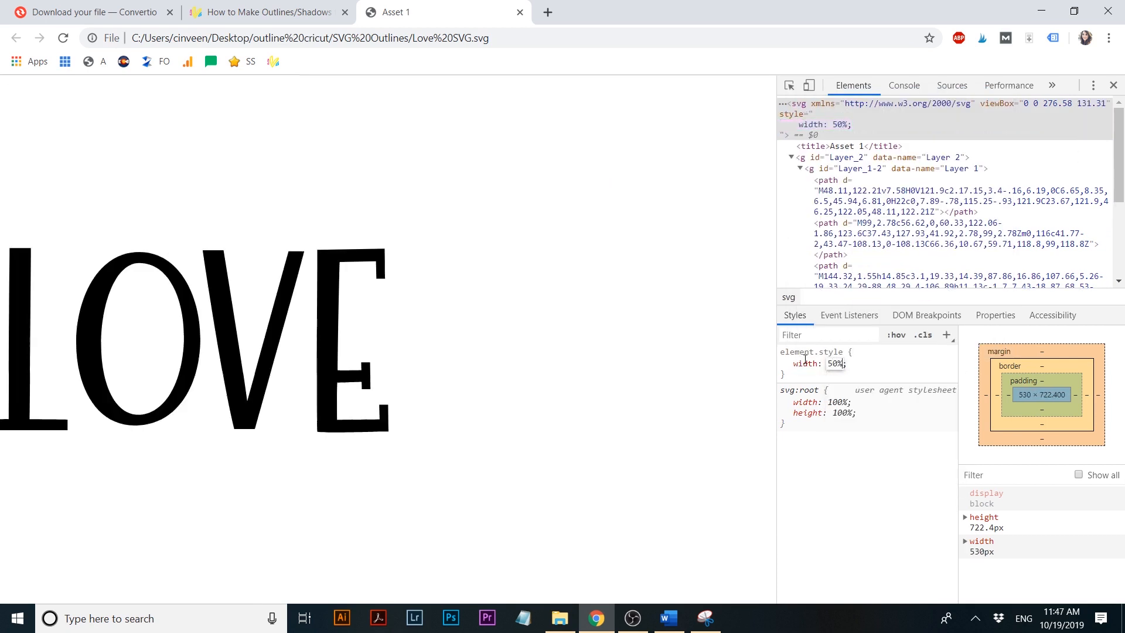
- Add a margin-left of 100px to the root svg element's inline style
left_click(800, 385)
left_click(800, 373)
type("ma")
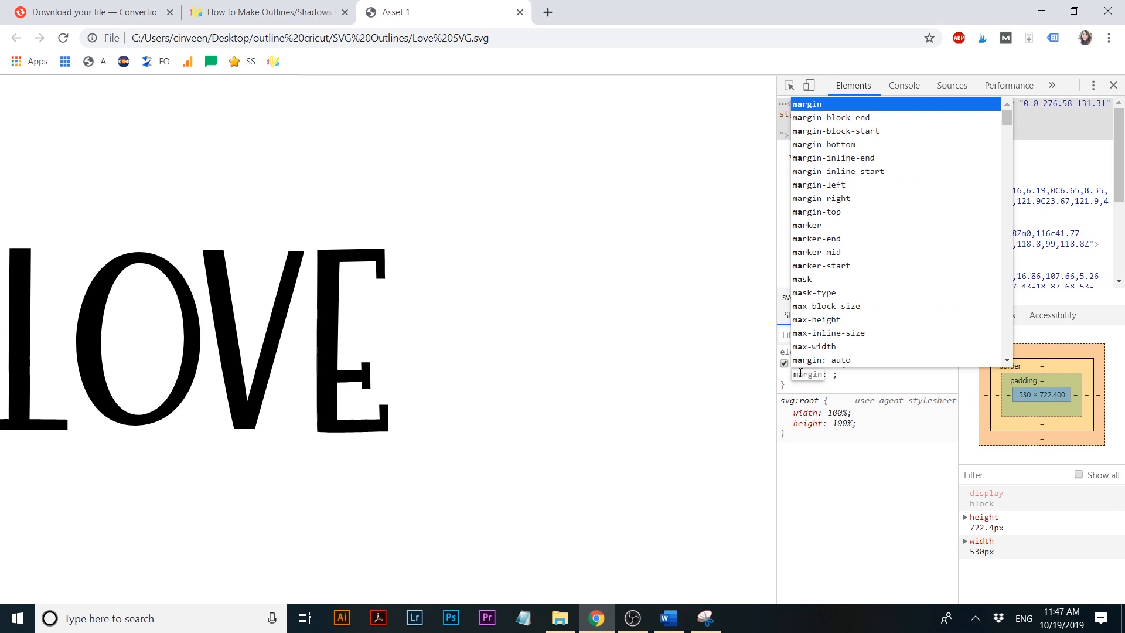
type("rgi")
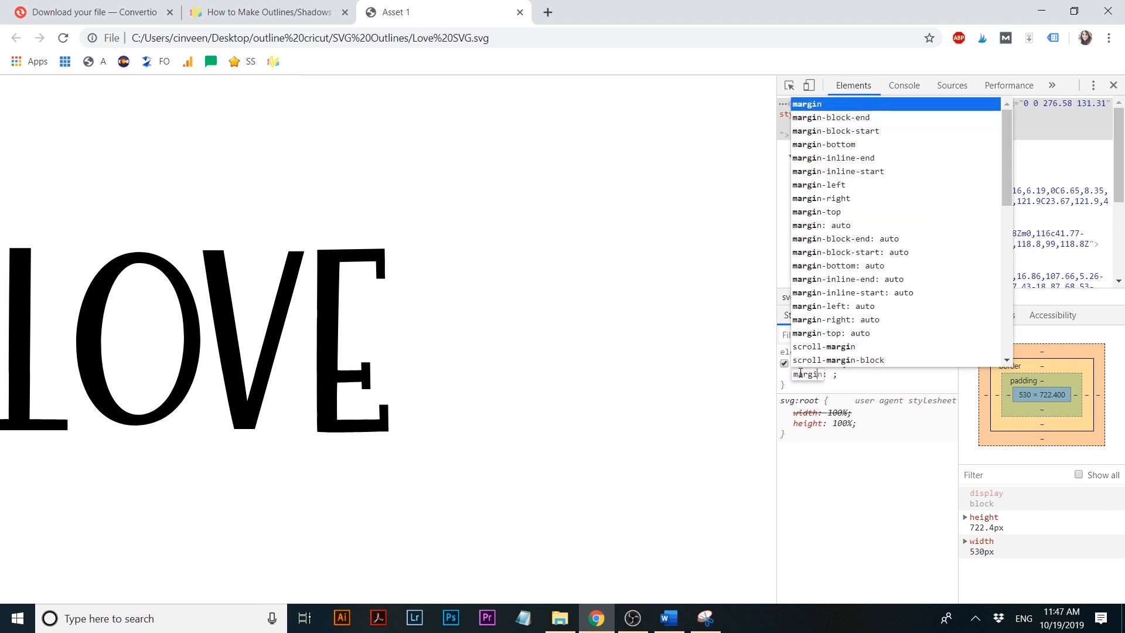
type("n-left")
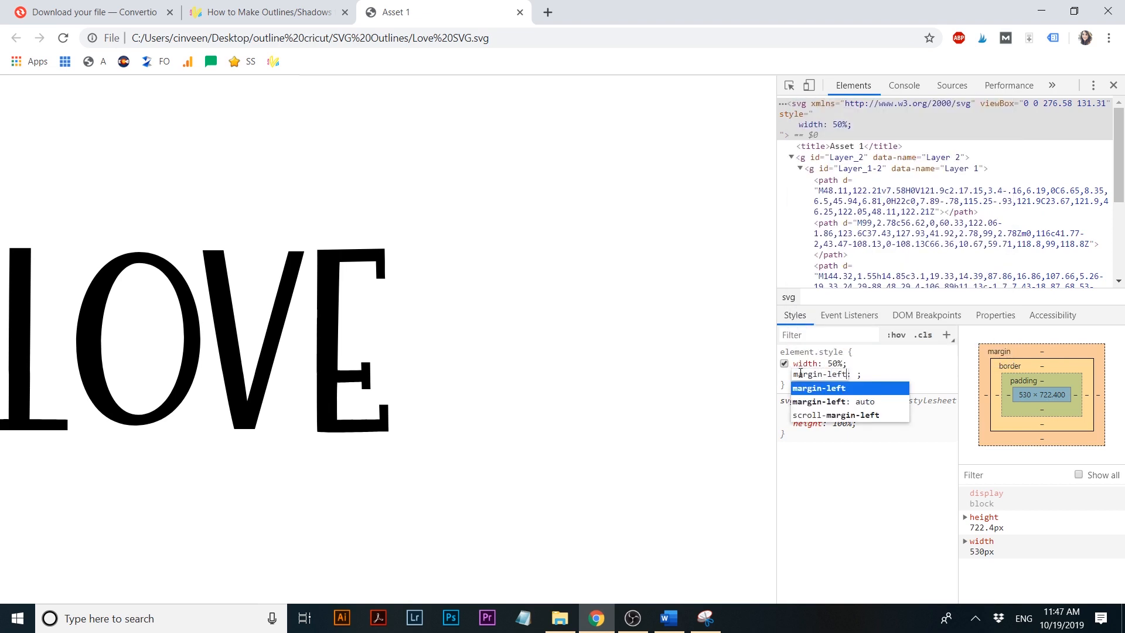
key("Tab")
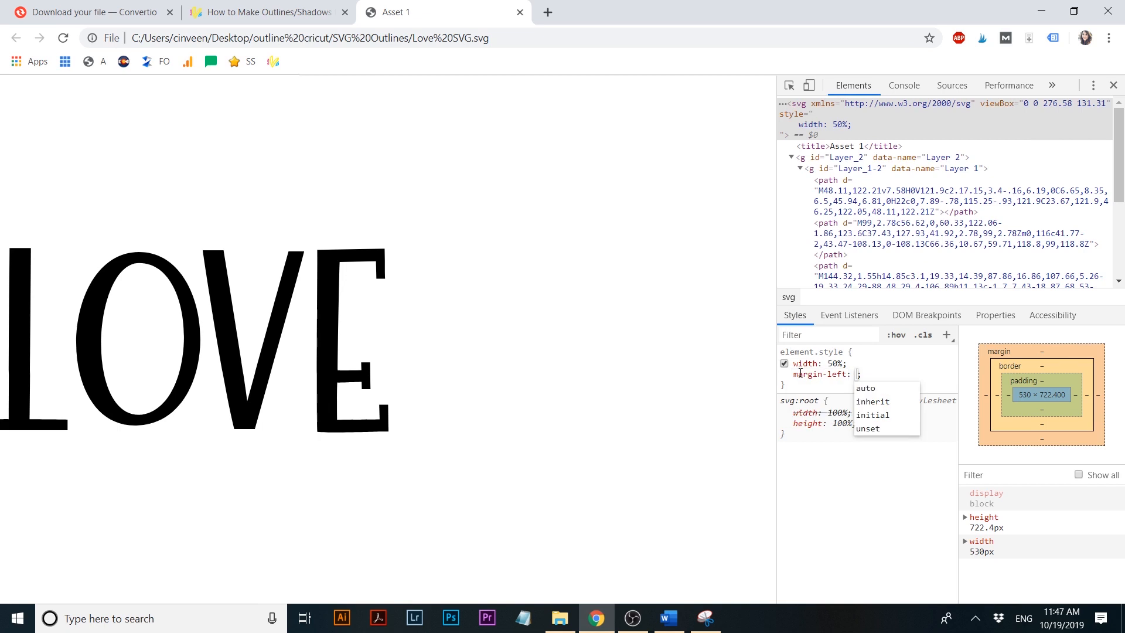
type("100px")
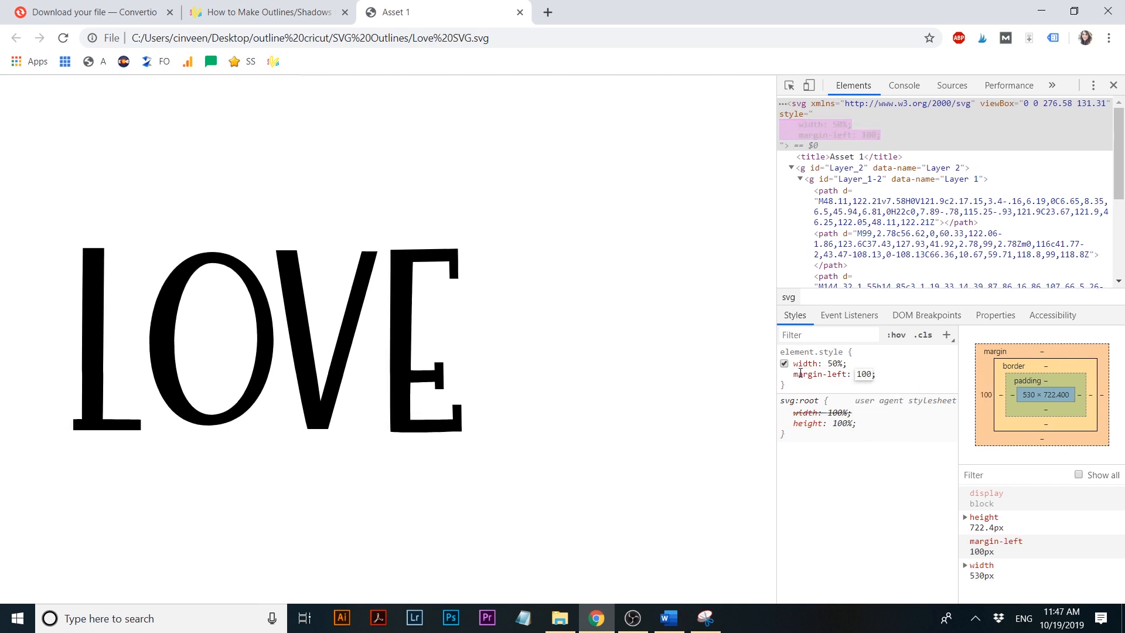
- Increase the LOVE artwork's left margin to 200px
left_click(862, 373)
key("BackSpace")
type("2")
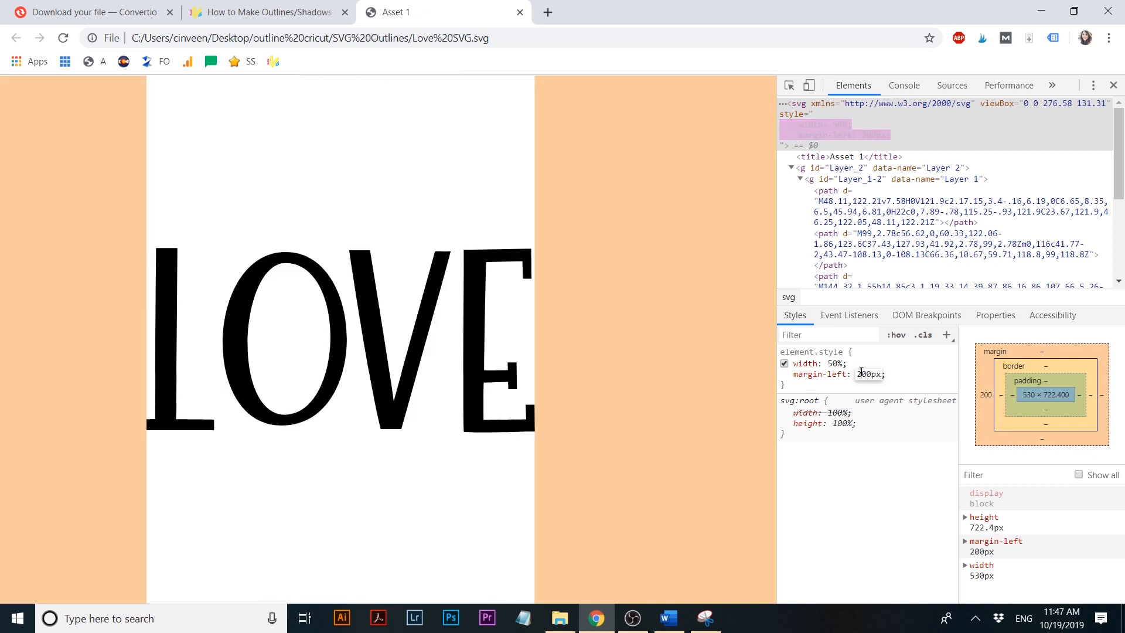
left_click(877, 471)
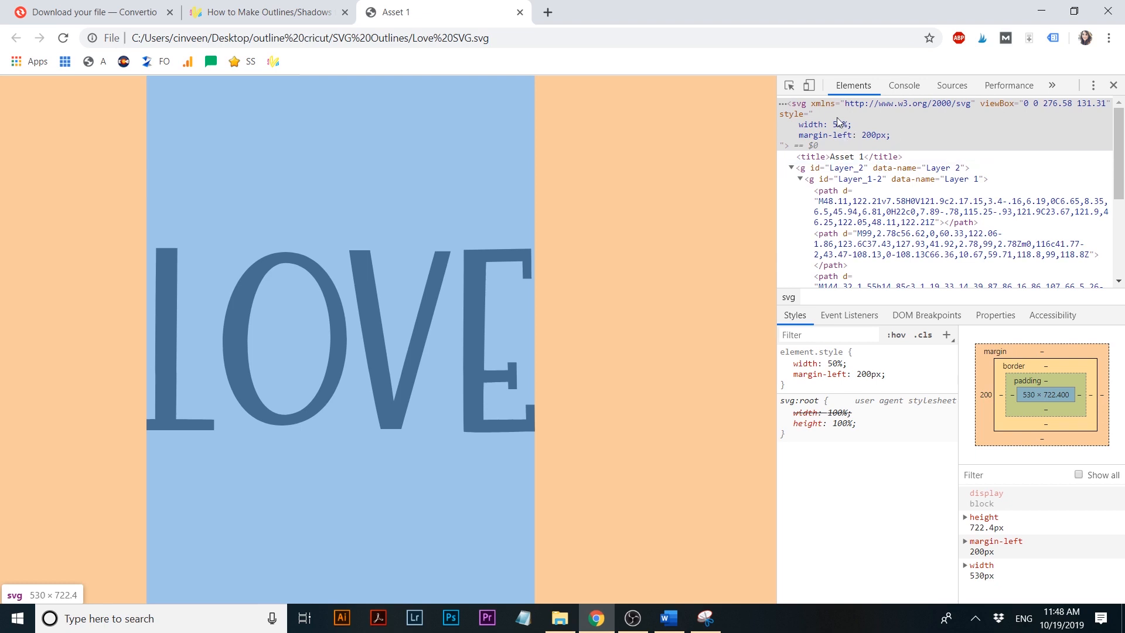
- Add a blueviolet stroke to the root svg element's inline style
type("stroke")
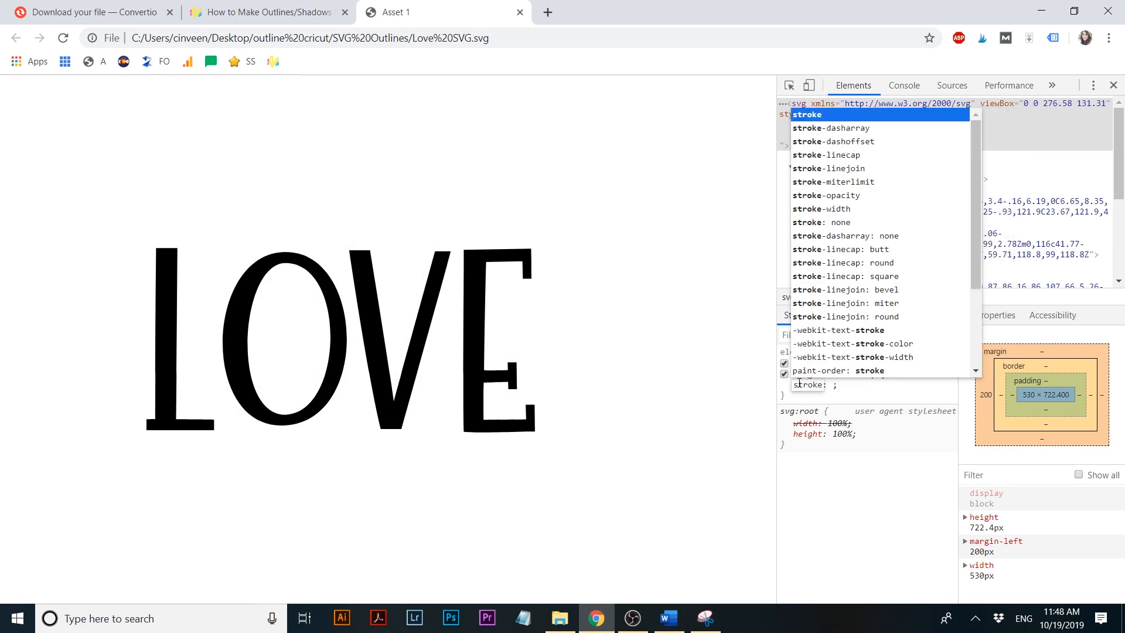
key("Tab")
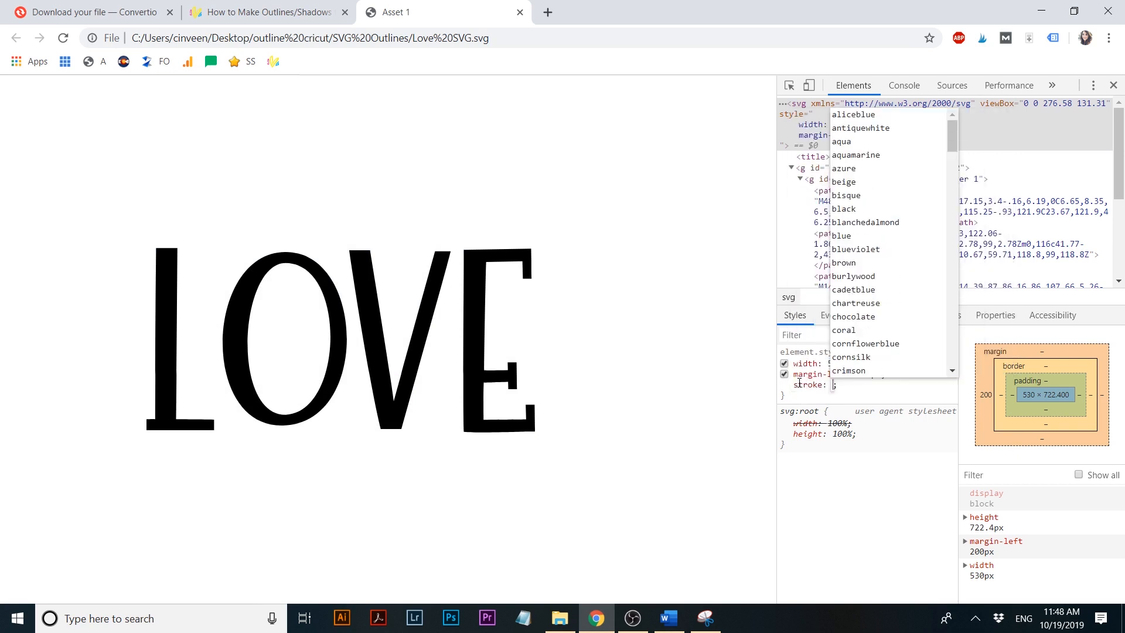
left_click(855, 251)
left_click(811, 403)
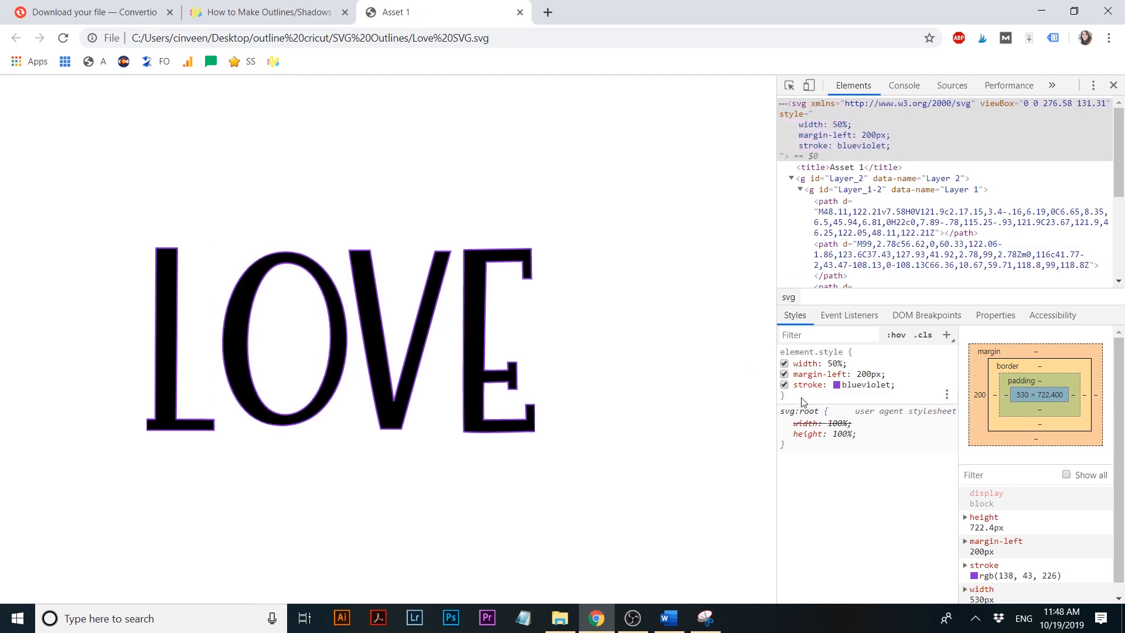
- Add a stroke-width of 15 to the root svg element's inline style
left_click(802, 397)
type("stroke")
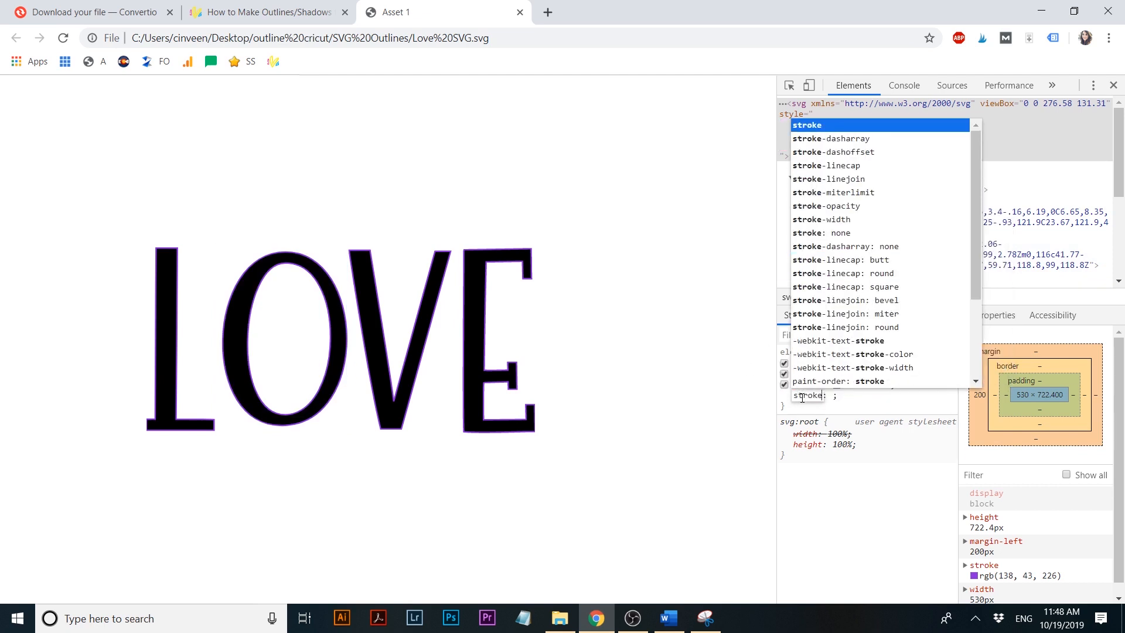
type("-width")
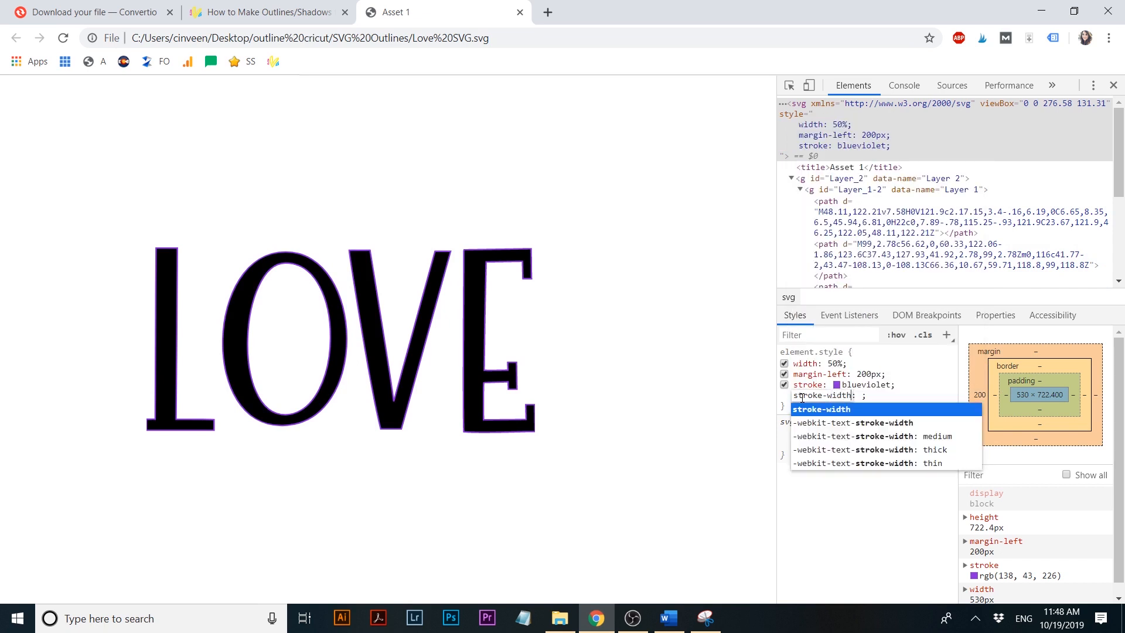
key("Tab")
type("15")
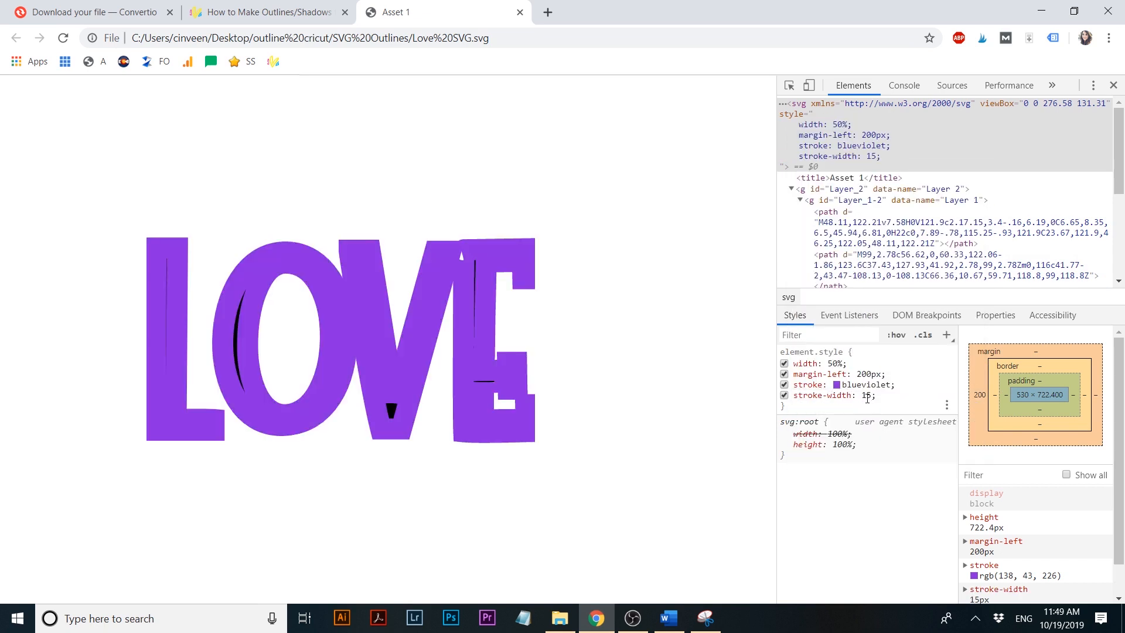
left_click(867, 398)
left_click(887, 407)
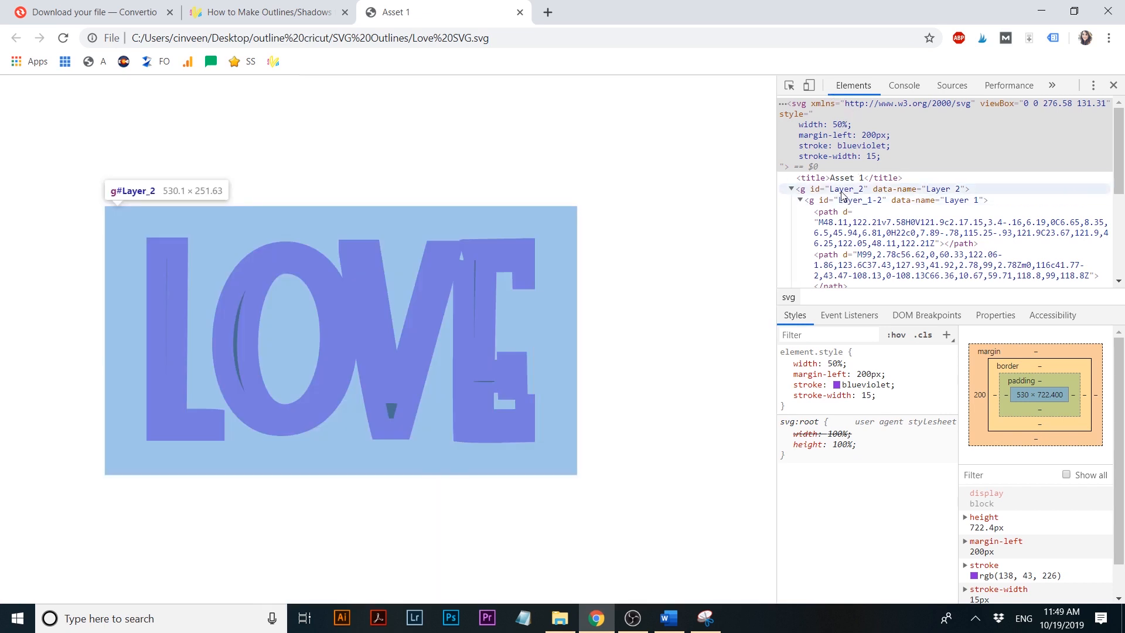
- Select the path of the letter L in the page code and give it a green stroke
left_click(842, 194)
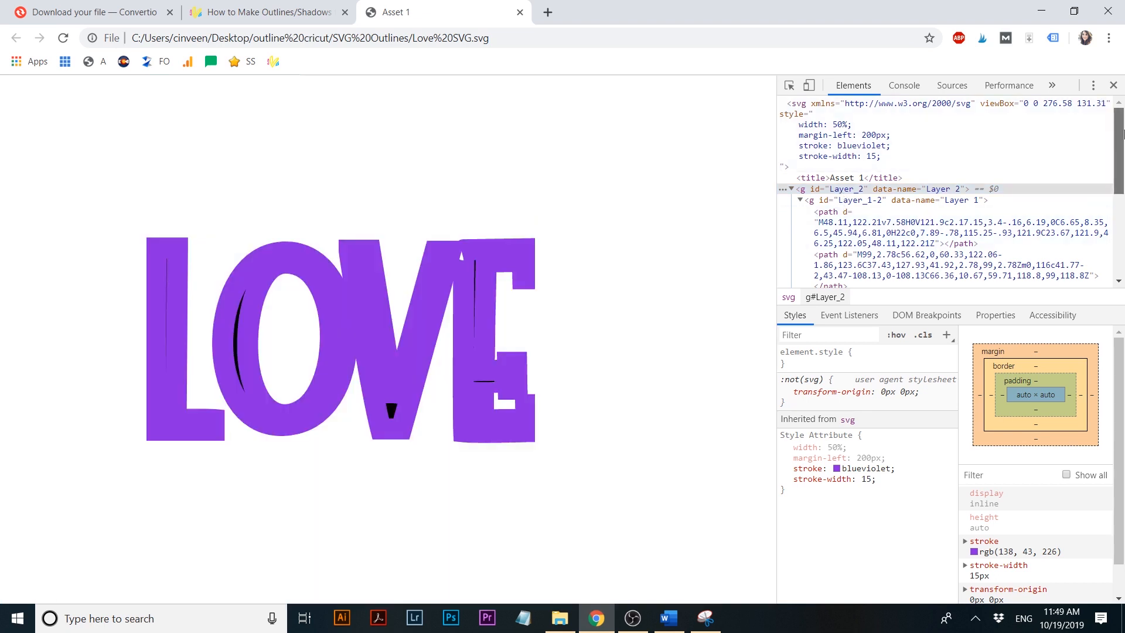
left_click_drag(1124, 130, 1124, 152)
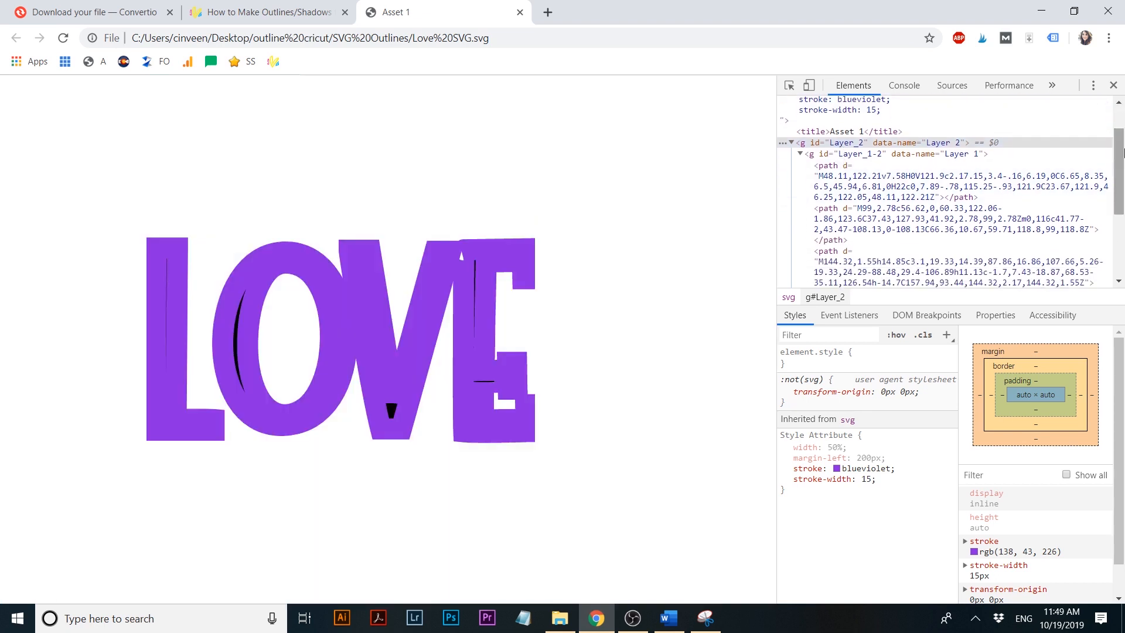
left_click(915, 194)
left_click(795, 362)
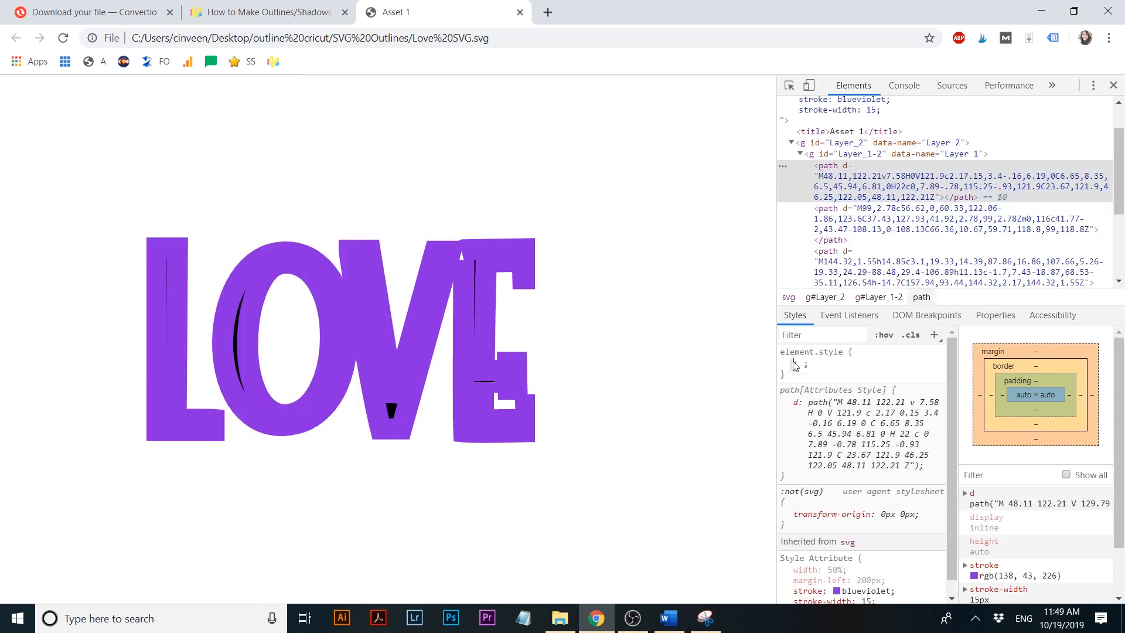
type("stroke")
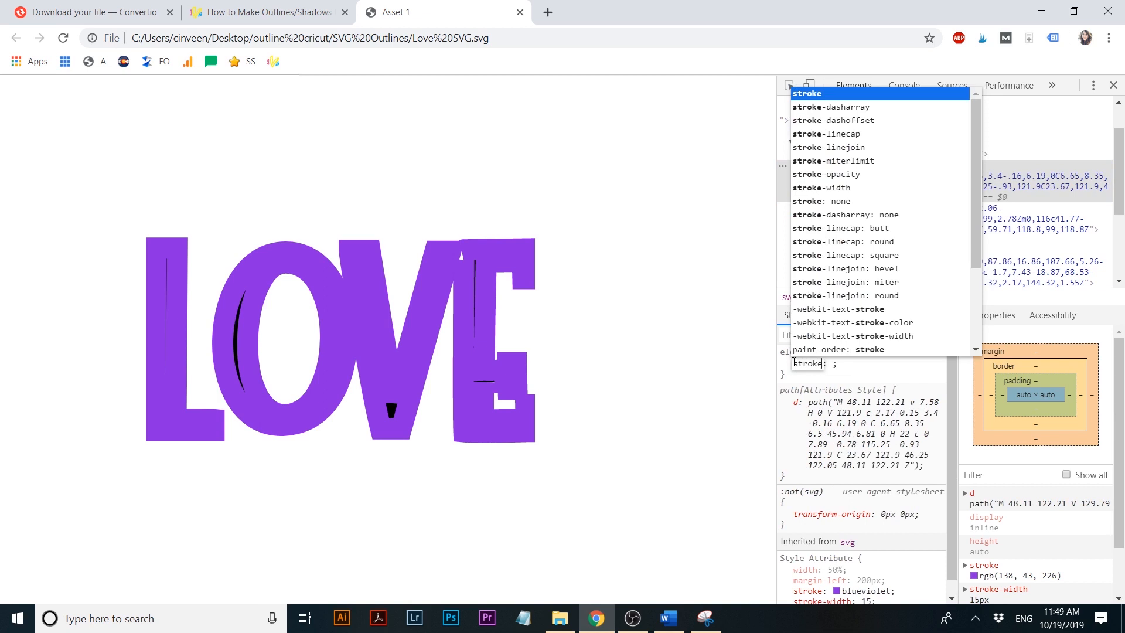
key("Tab")
type("green")
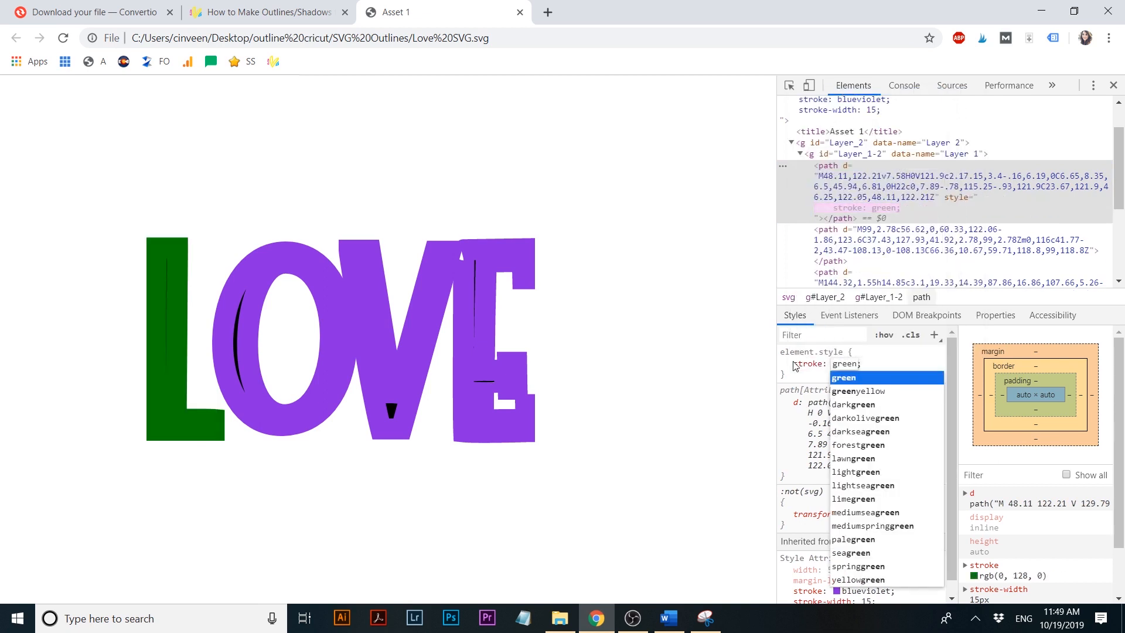
left_click(804, 378)
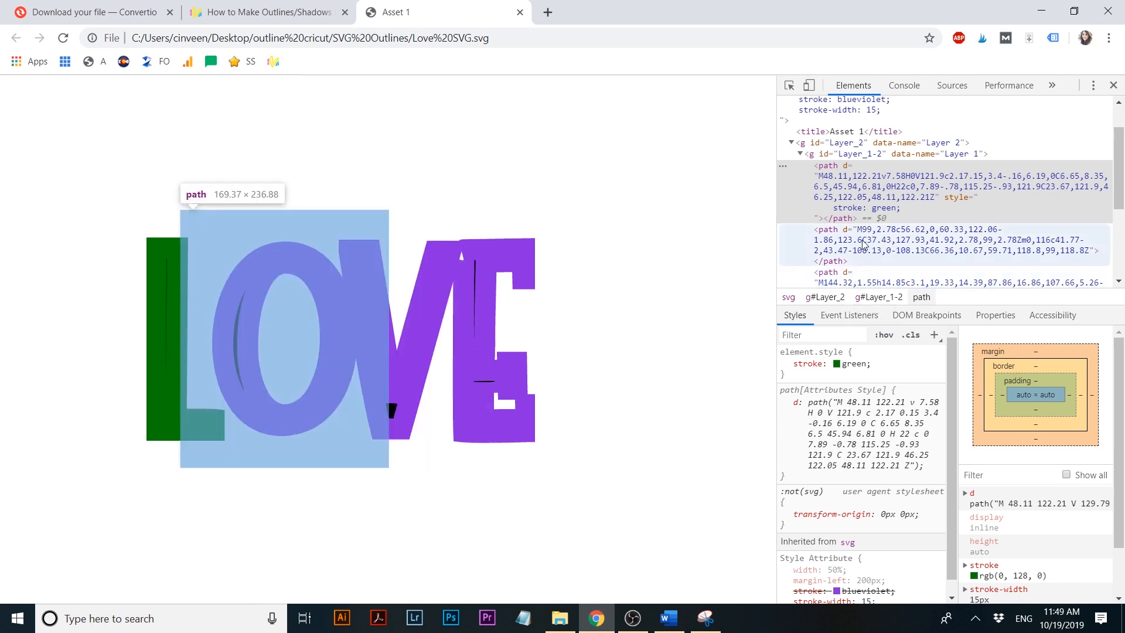
- Look through the paths of the individual letters in the page code and reselect the root svg element
scroll(864, 234, "down", 1)
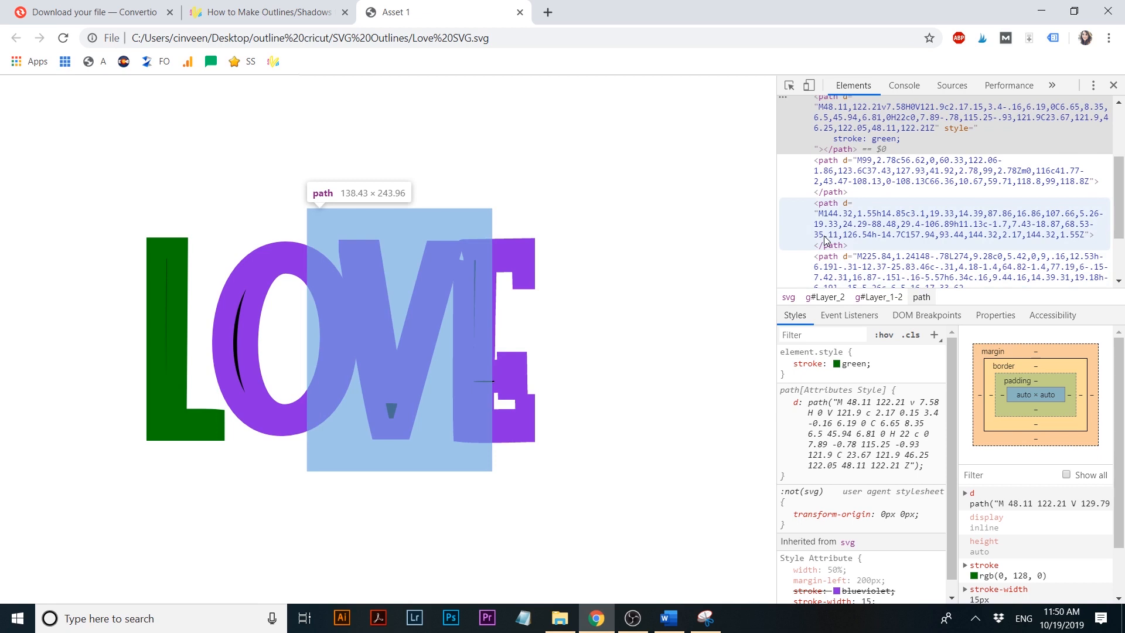
scroll(824, 240, "up", 3)
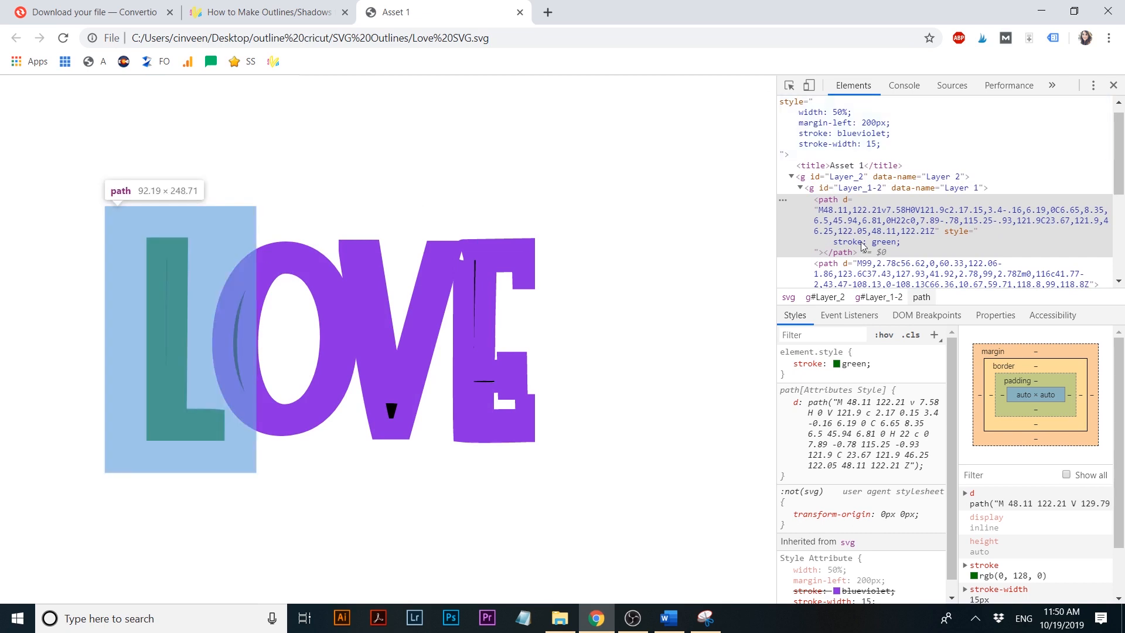
scroll(861, 247, "down", 2)
scroll(873, 176, "up", 3)
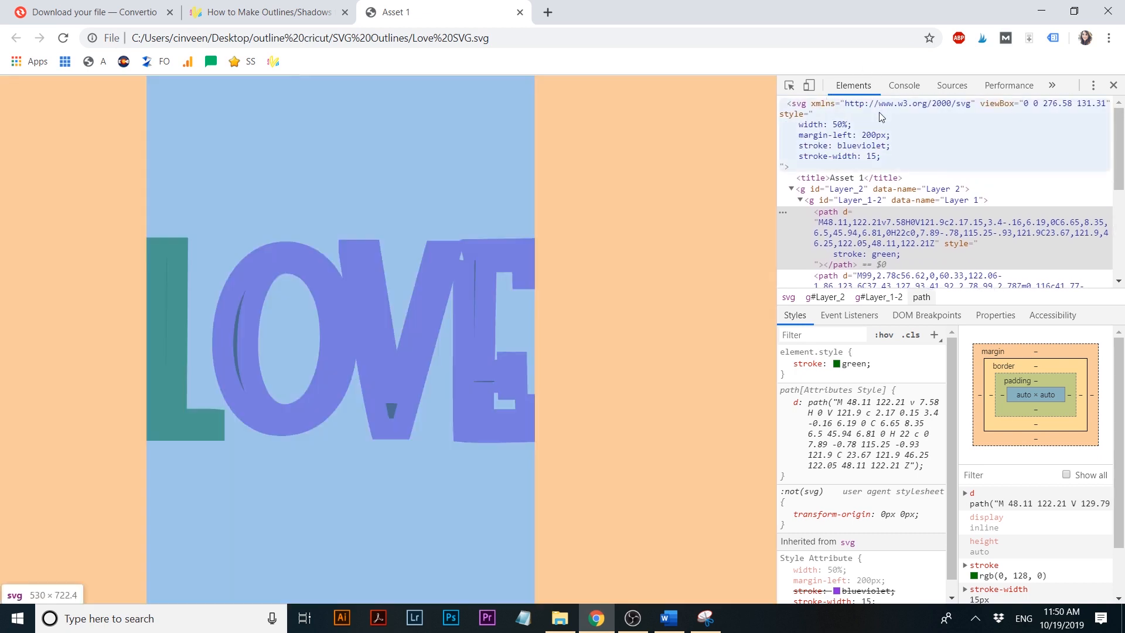
left_click(882, 115)
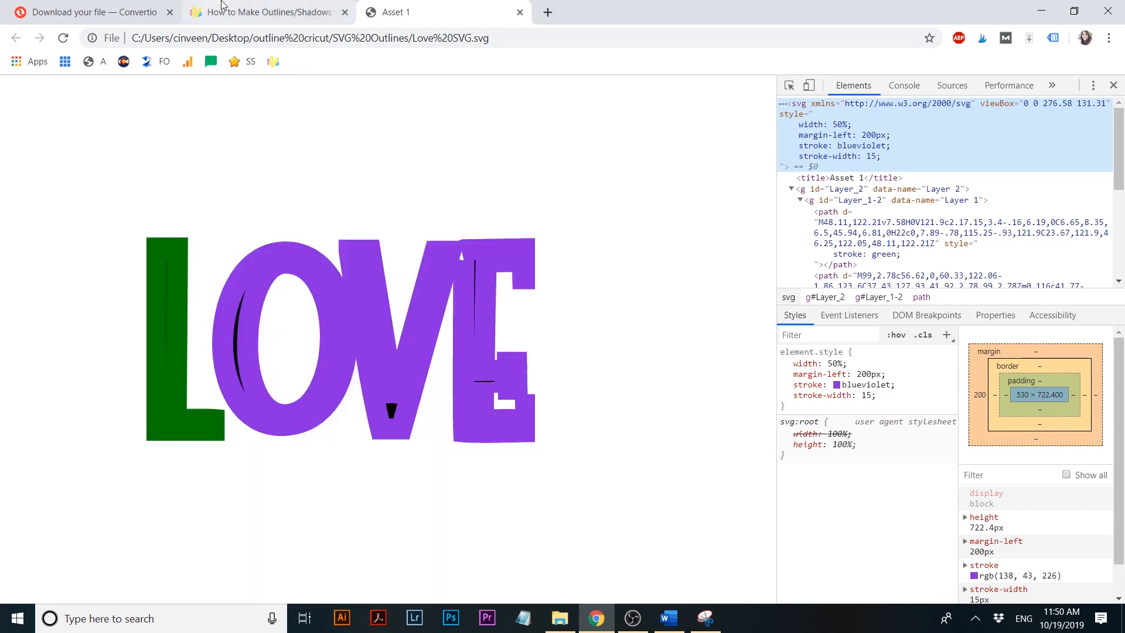
- Switch to the How to Make Outlines/Shadows blog post and examine its sections on outlining Cricut images
left_click(221, 7)
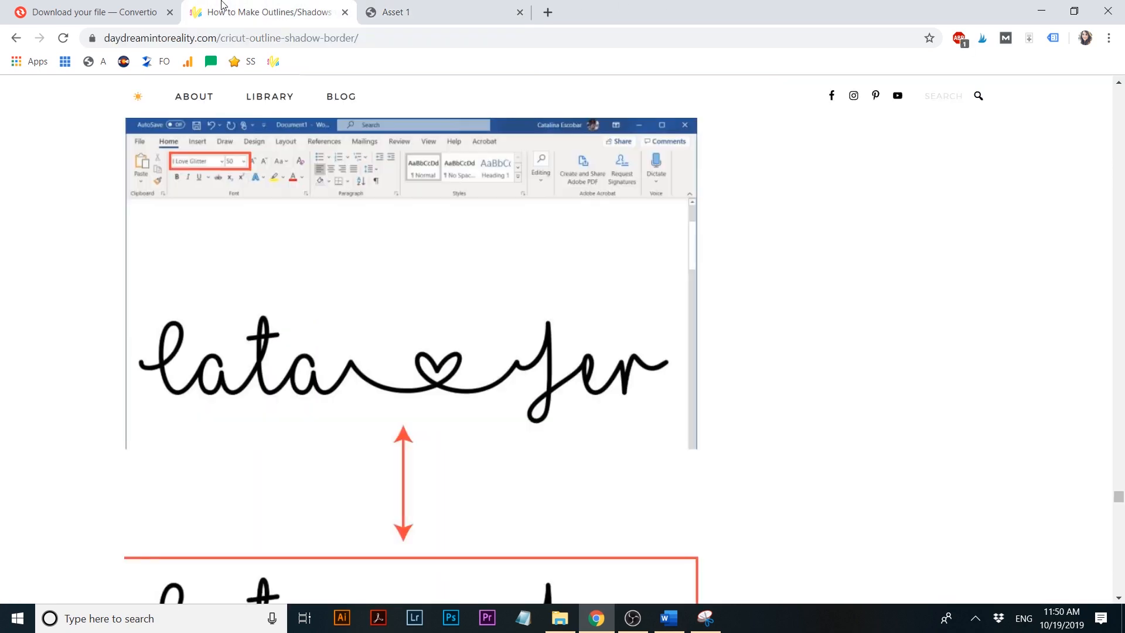
left_click_drag(1119, 497, 1120, 104)
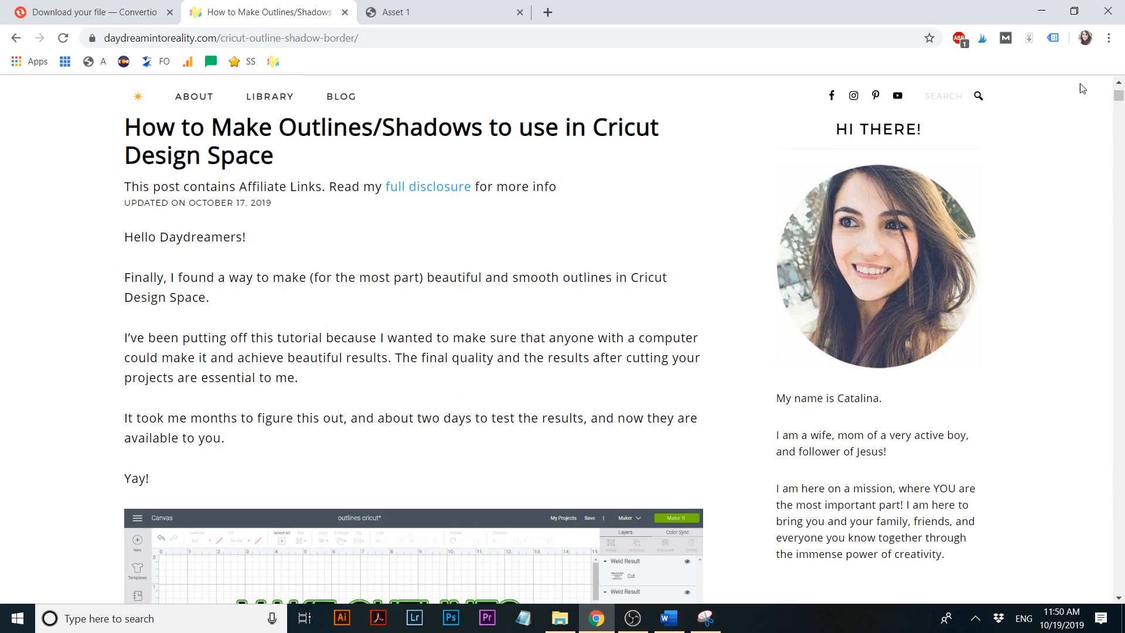
scroll(500, 415, "down", 10)
scroll(500, 416, "down", 20)
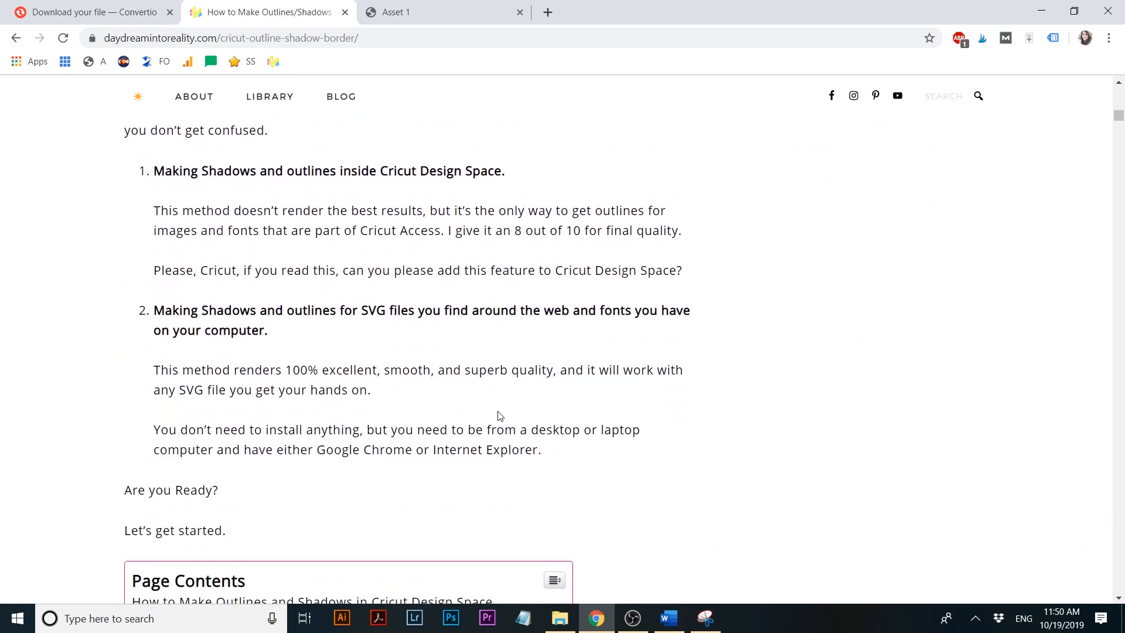
scroll(500, 415, "down", 14)
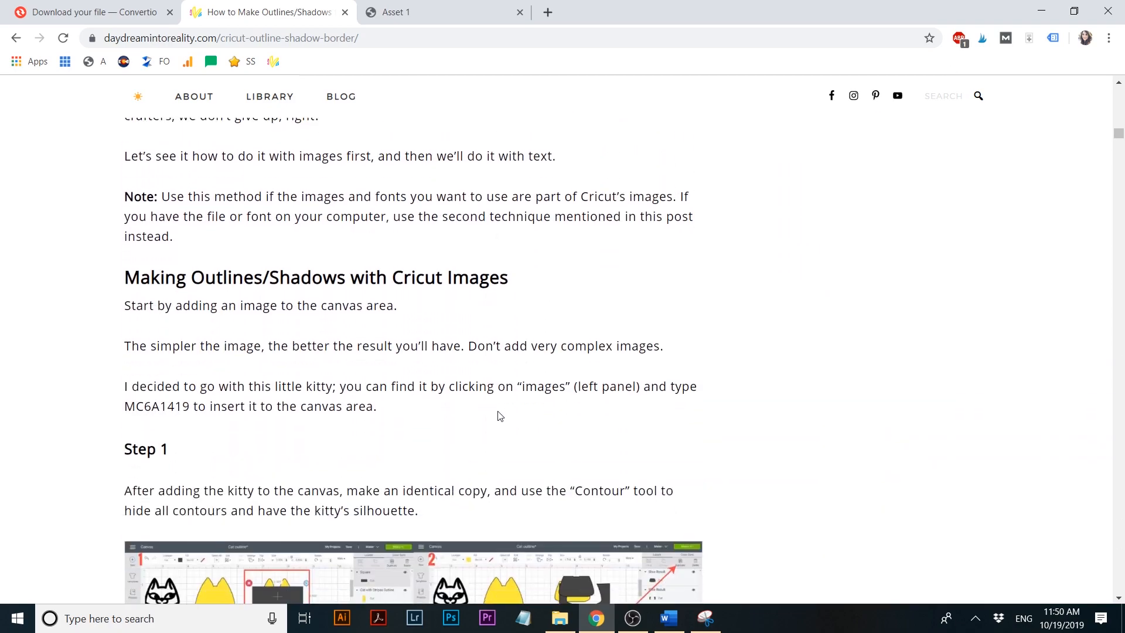
scroll(499, 416, "down", 16)
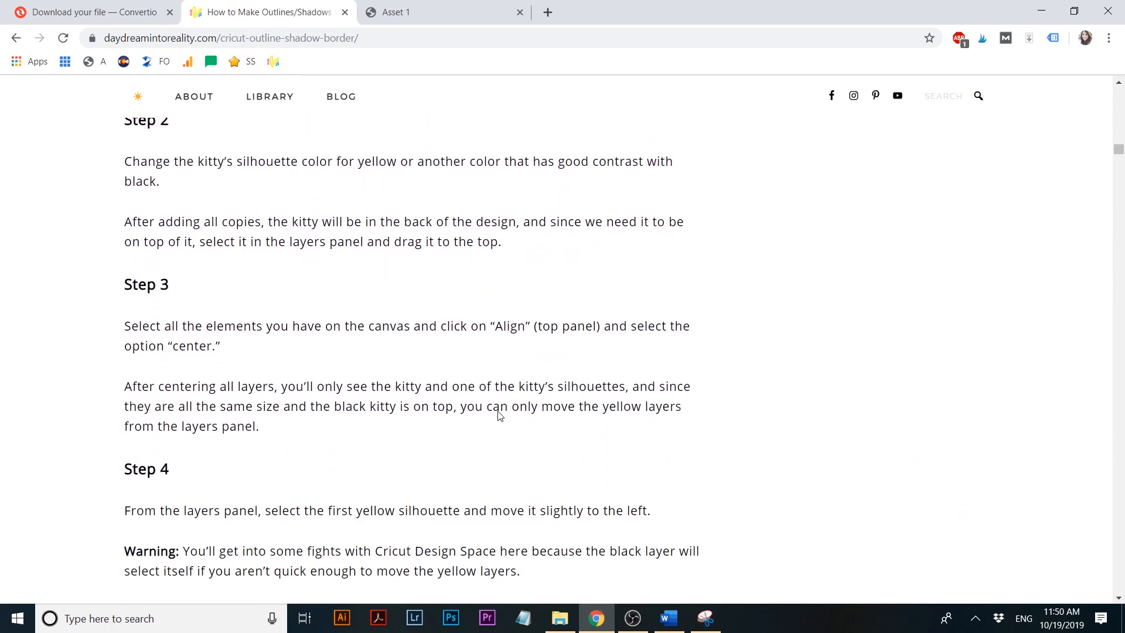
scroll(499, 405, "down", 8)
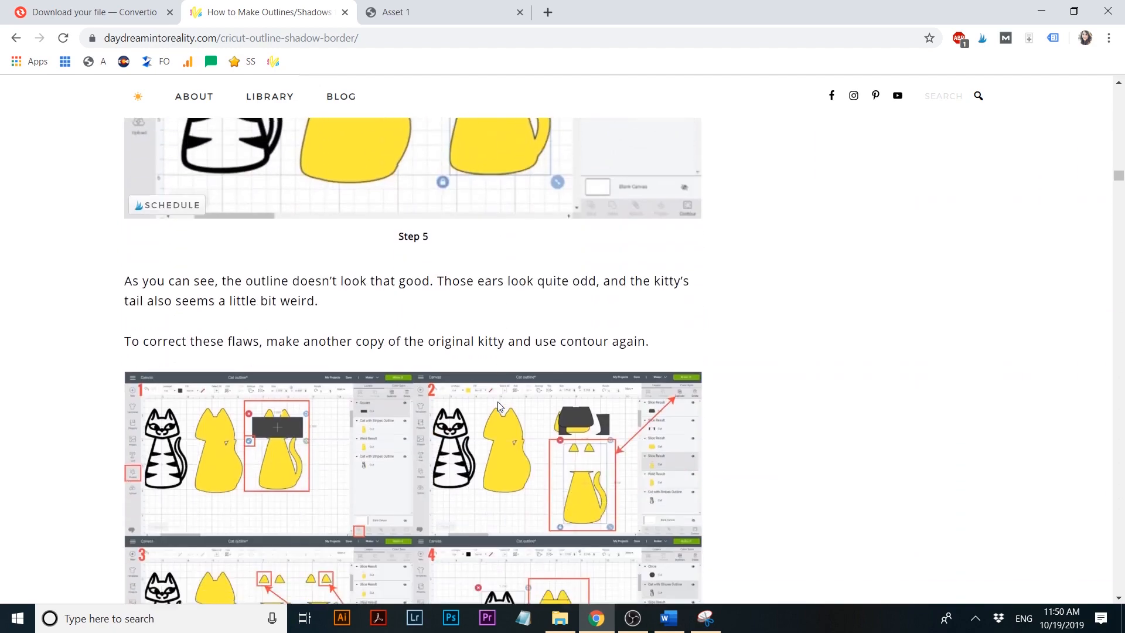
left_click_drag(1118, 178, 1119, 208)
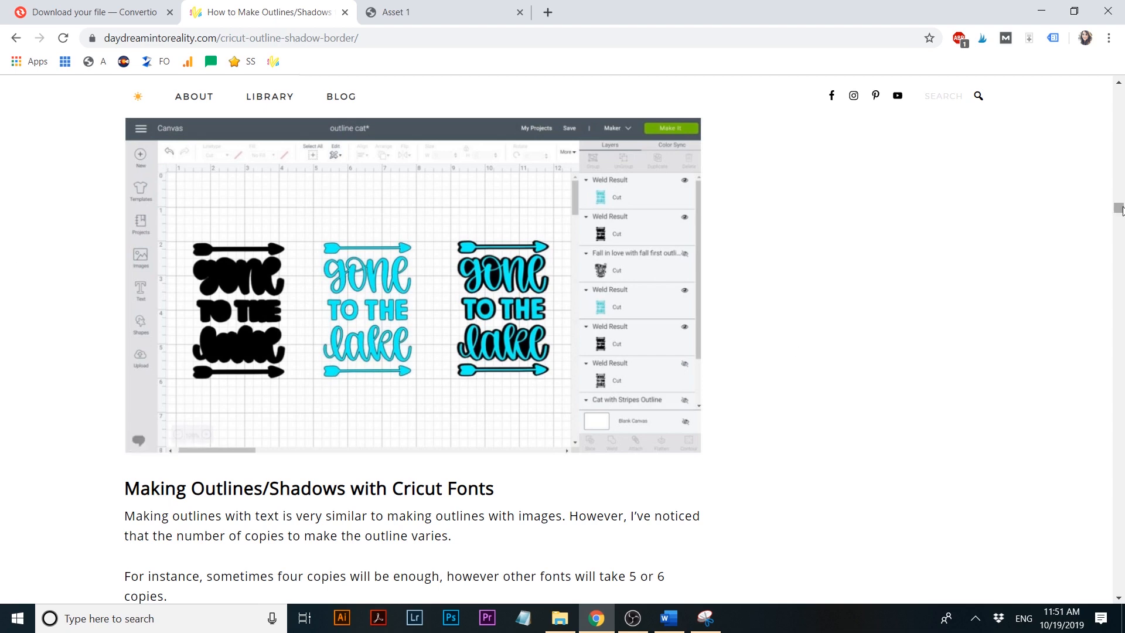
left_click_drag(1119, 209, 1119, 200)
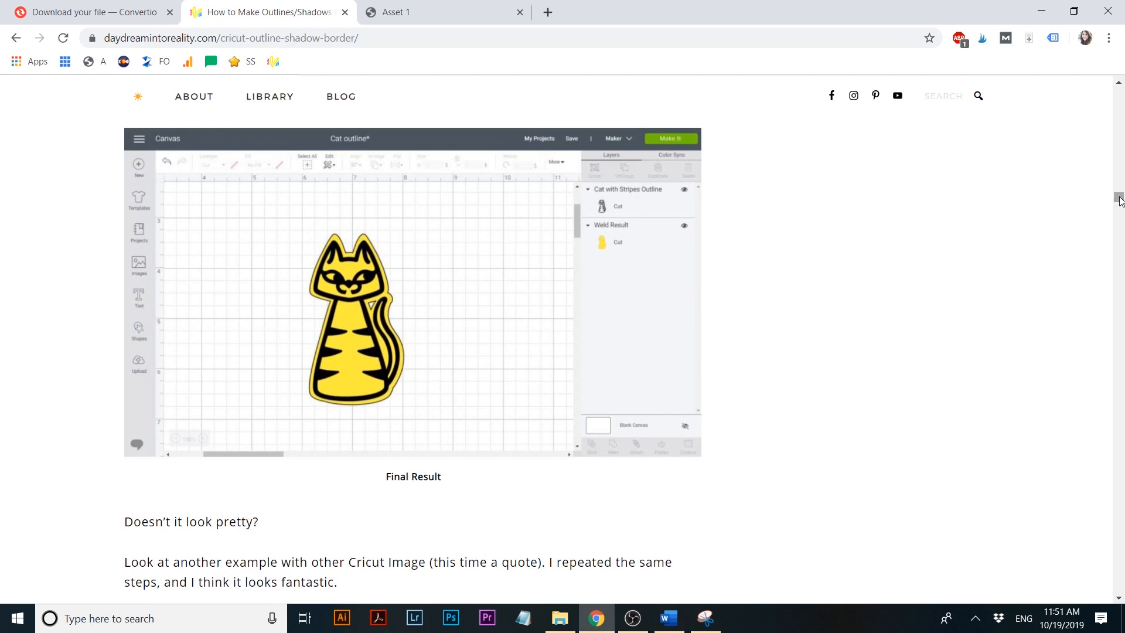
left_click_drag(1119, 200, 1119, 92)
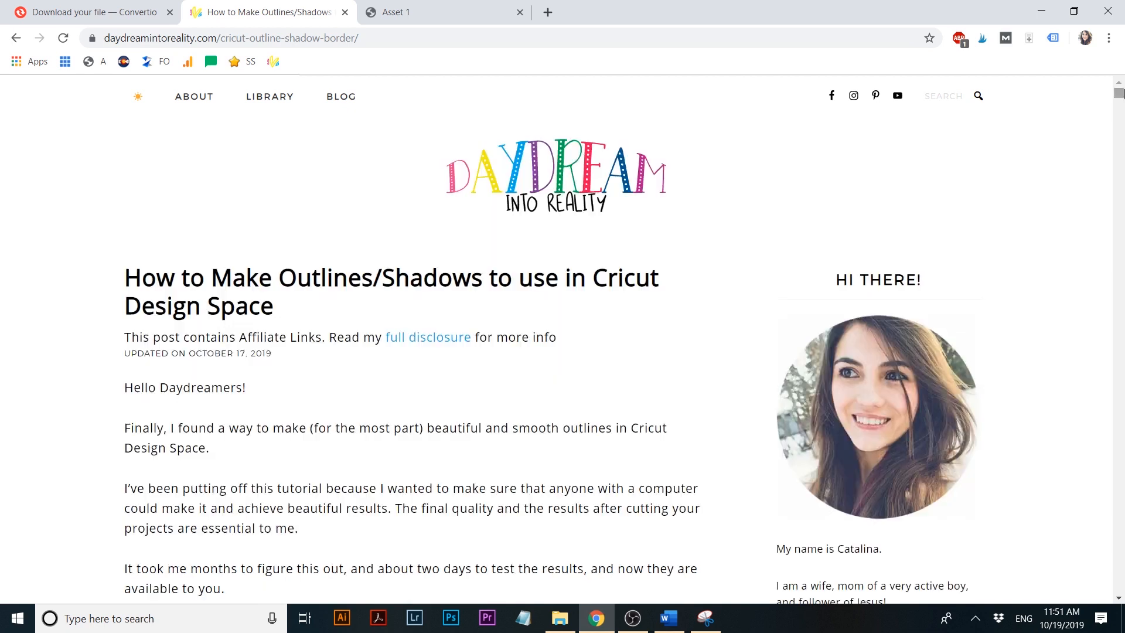